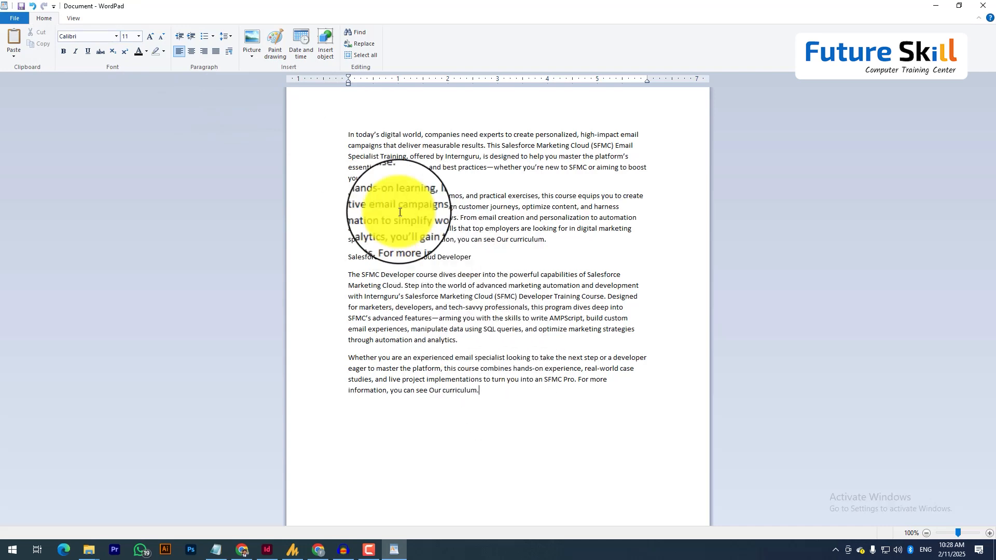
# - Try the fonts Barlow Condensed ExtraLight, Asap Condensed Black and Aileron Heavy on the first paragraph
pyautogui.click(338, 145)
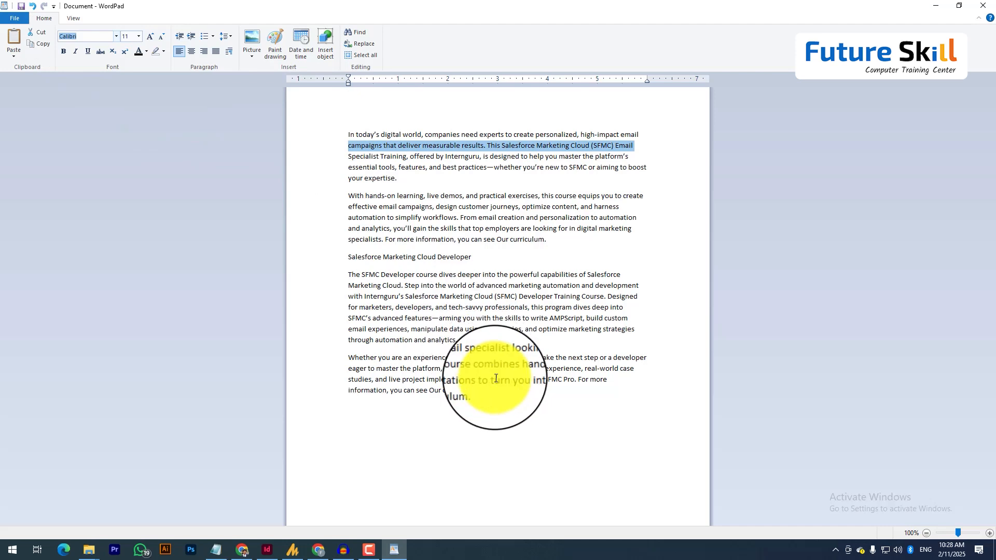
pyautogui.click(495, 394)
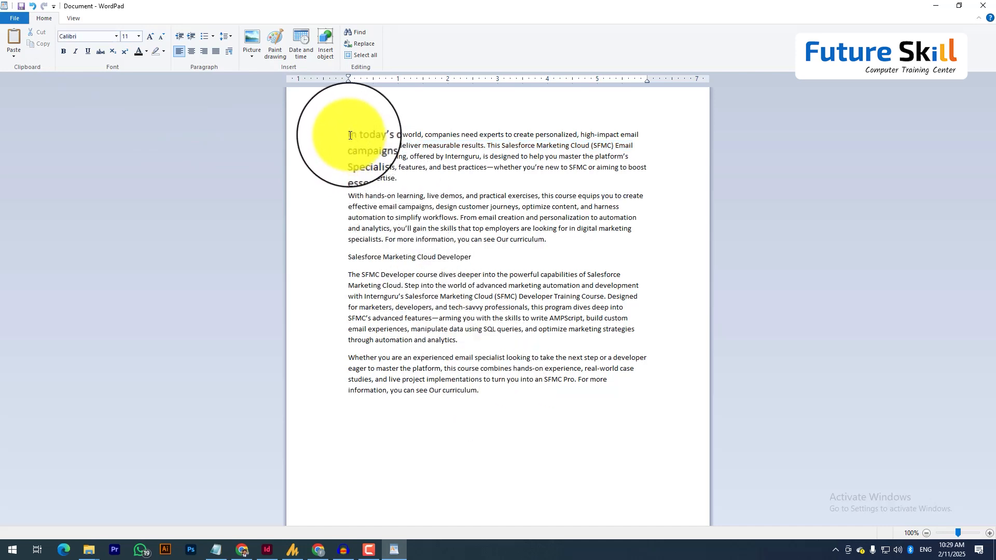
pyautogui.moveTo(367, 178); pyautogui.dragTo(348, 134)
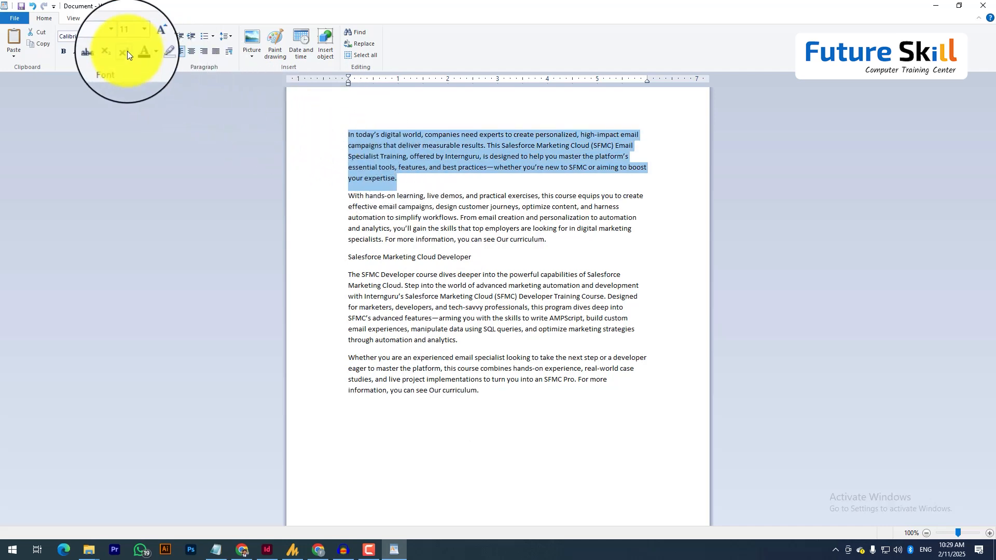
pyautogui.click(117, 38)
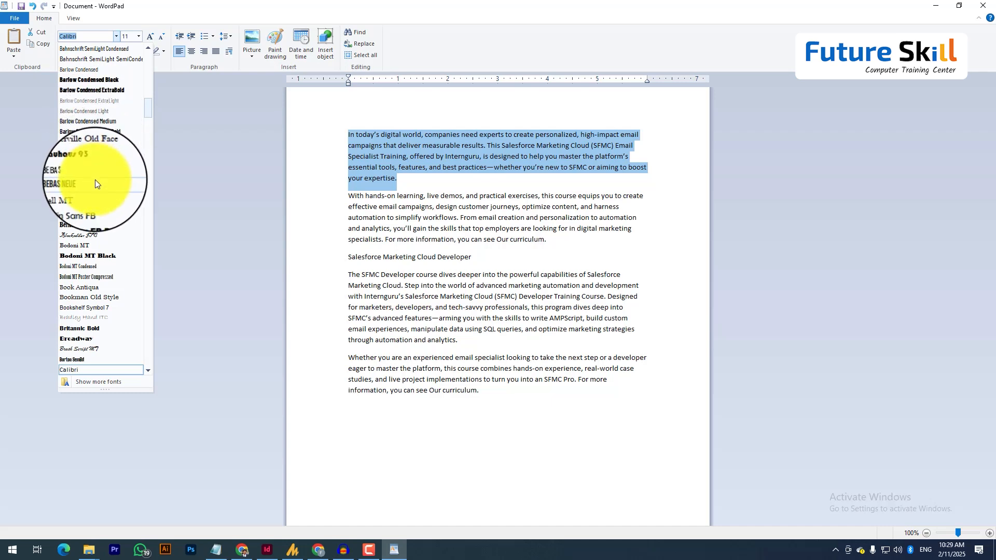
pyautogui.click(91, 181)
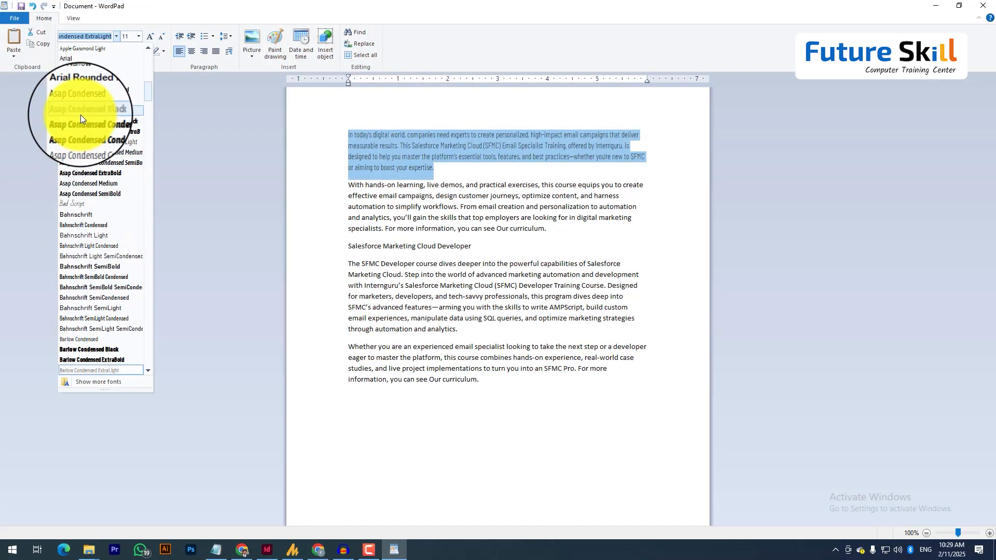
pyautogui.click(80, 114)
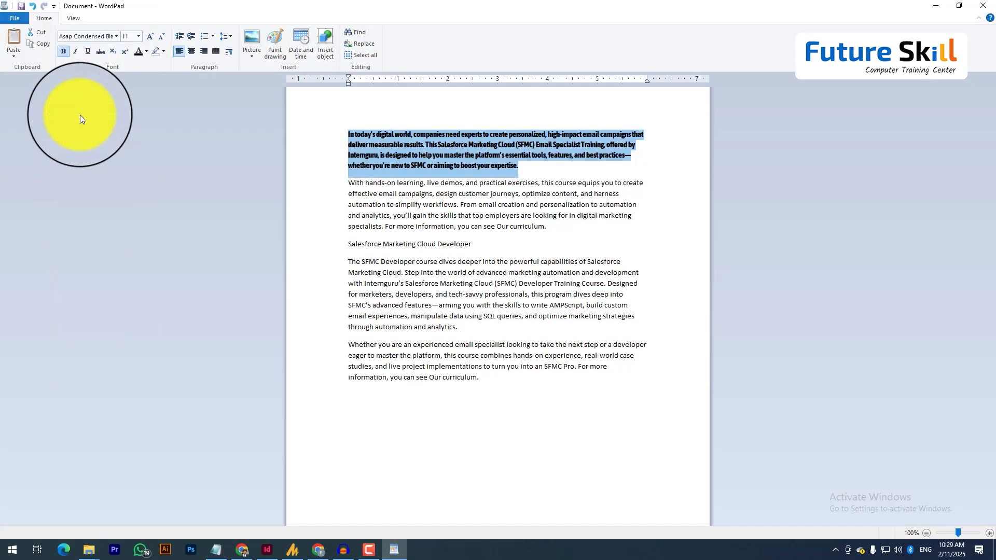
pyautogui.click(116, 36)
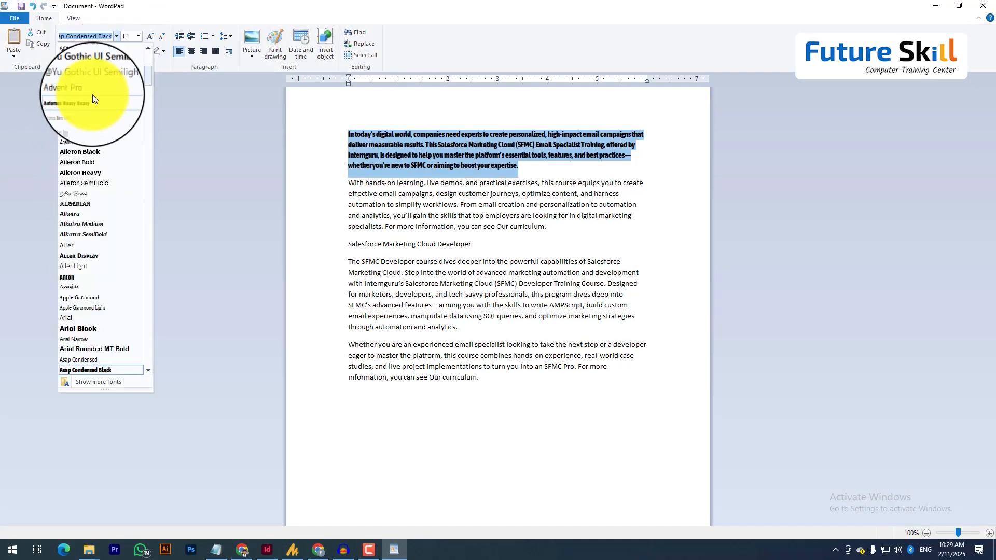
pyautogui.click(89, 172)
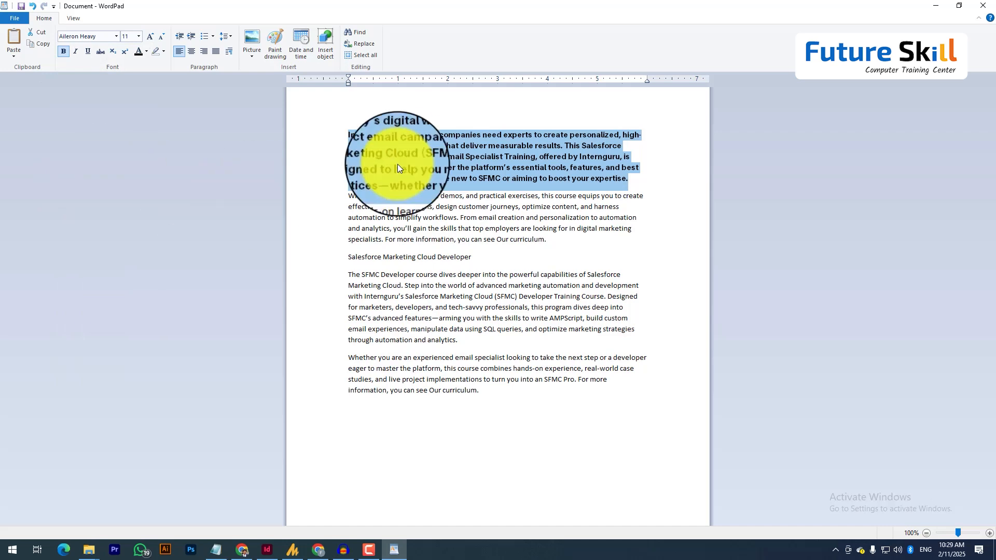
# - Change the first paragraph's font to Arial Black
pyautogui.click(116, 36)
pyautogui.scroll(-10, 107, 203)
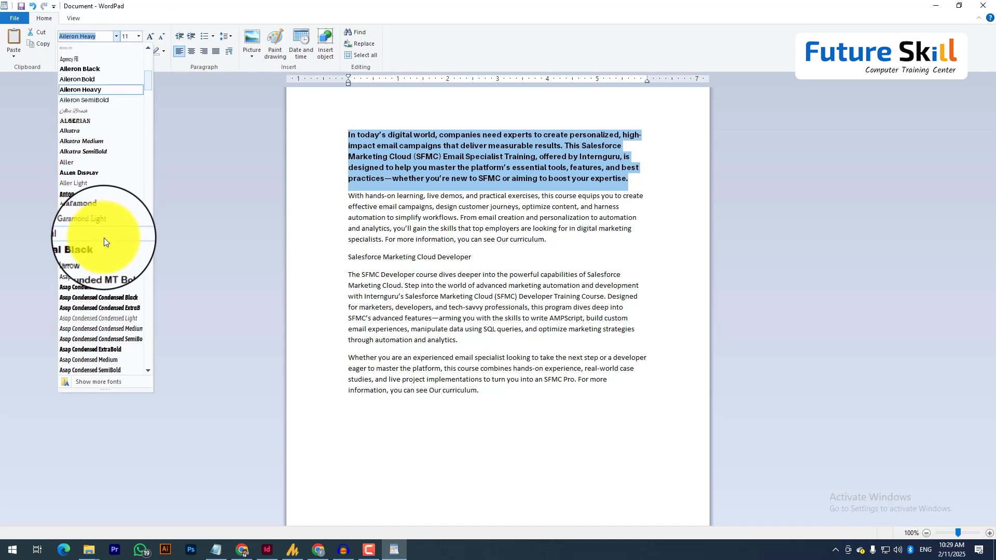
pyautogui.click(97, 247)
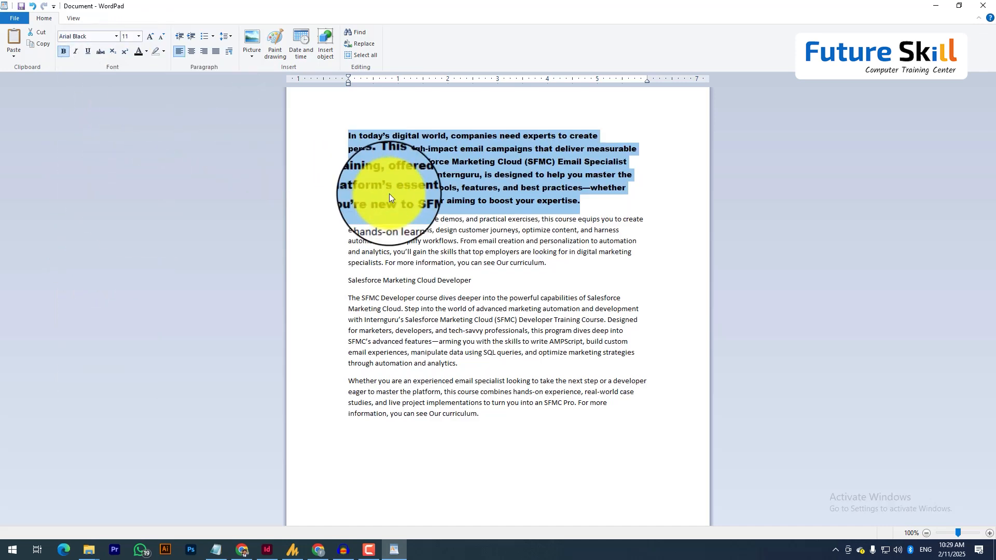
pyautogui.click(350, 221)
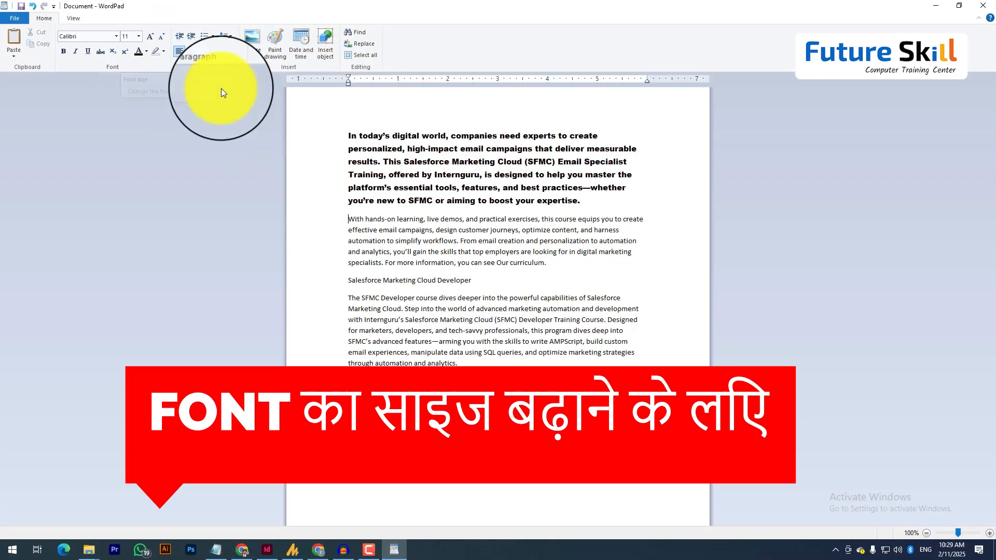
# - Set the font size of the second paragraph, beginning "With hands-on learning", to 16
pyautogui.click(130, 38)
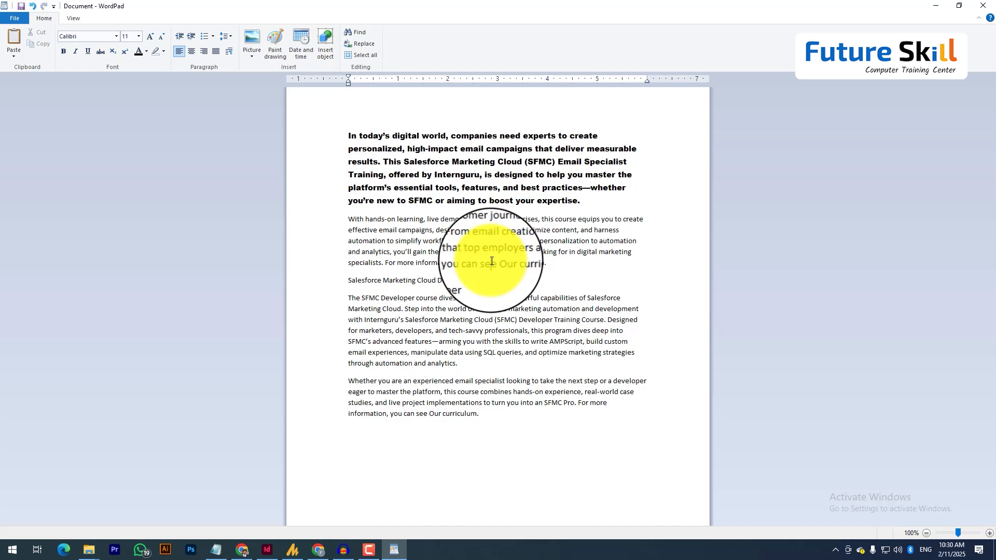
pyautogui.tripleClick(361, 219)
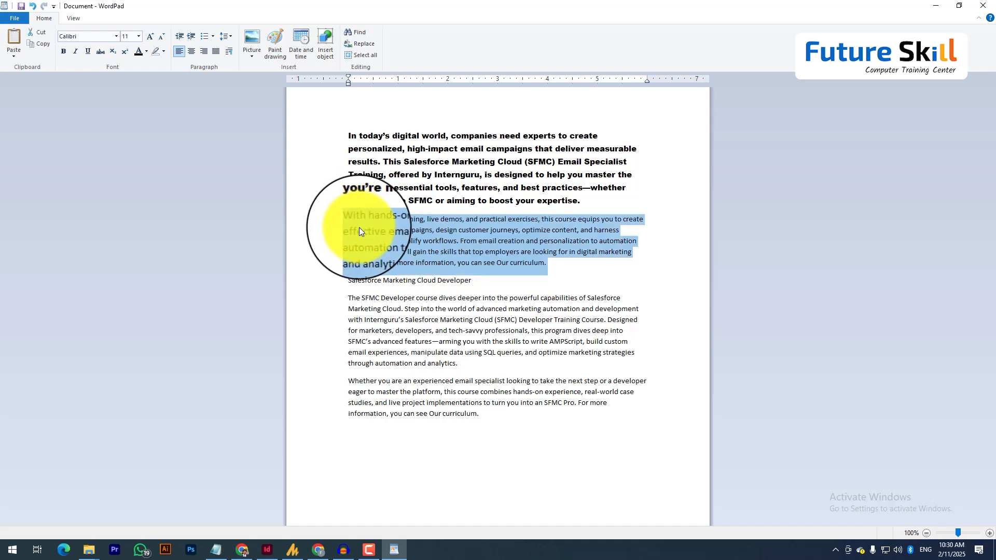
pyautogui.moveTo(350, 223); pyautogui.dragTo(550, 261)
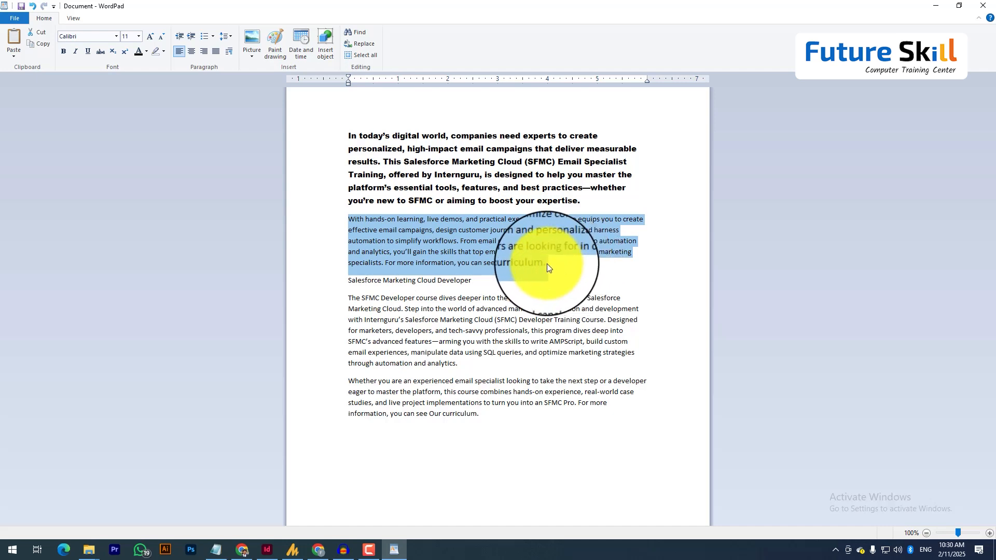
pyautogui.click(138, 36)
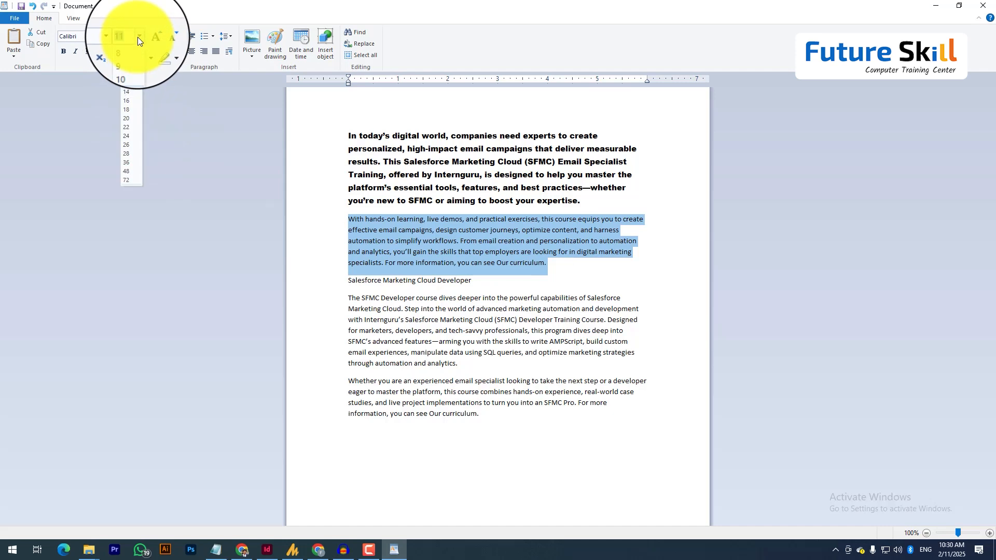
pyautogui.click(129, 102)
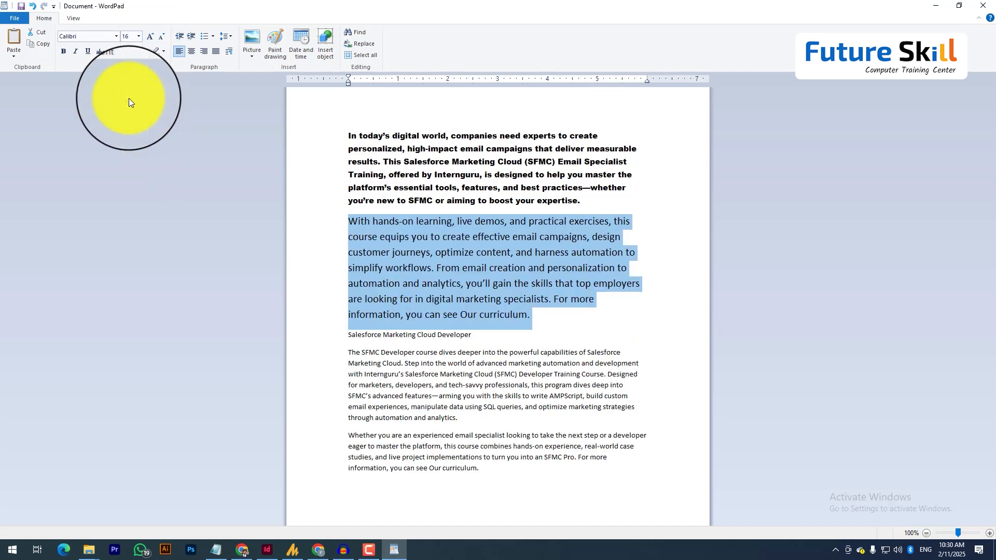
# - Set the second paragraph's font size to 24 and grow it step by step to 48
pyautogui.click(138, 38)
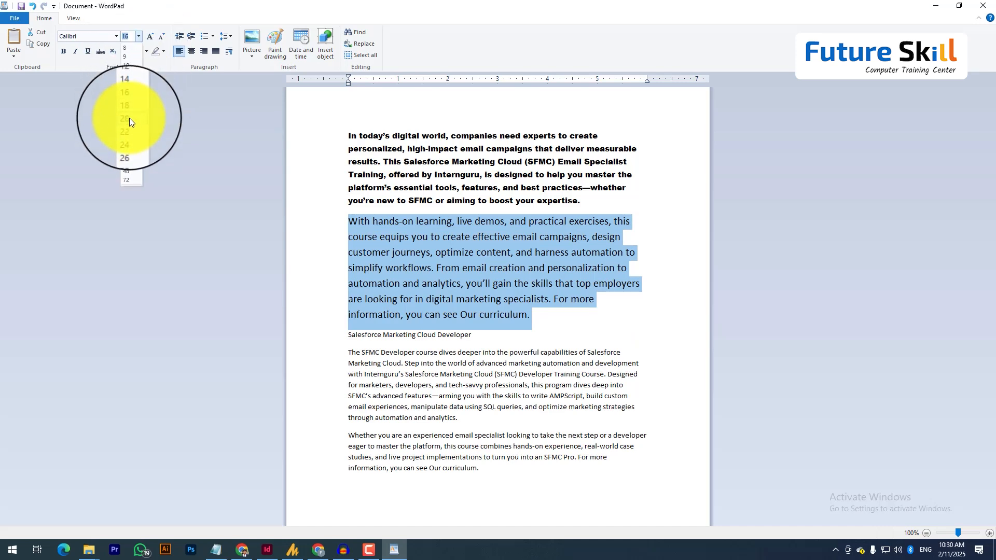
pyautogui.click(130, 135)
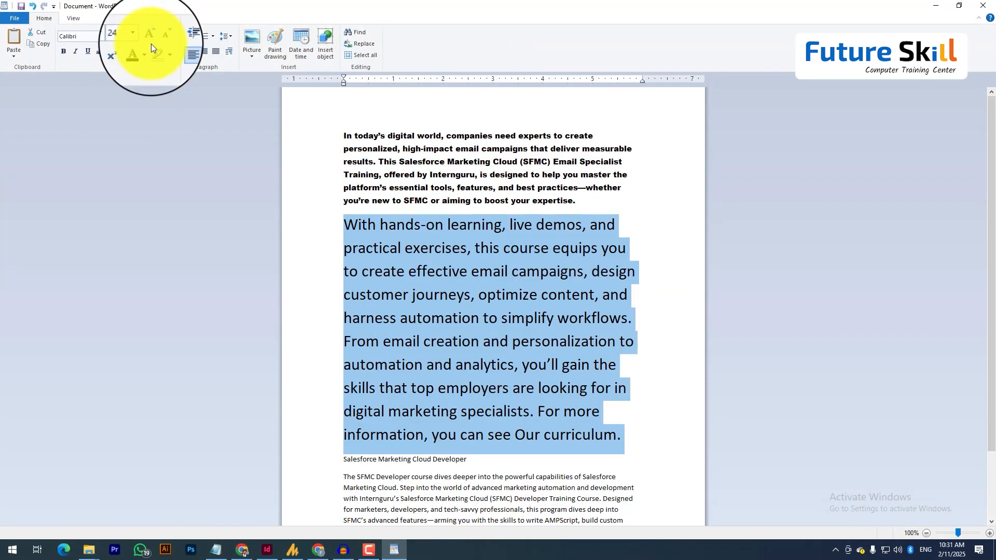
pyautogui.click(148, 41)
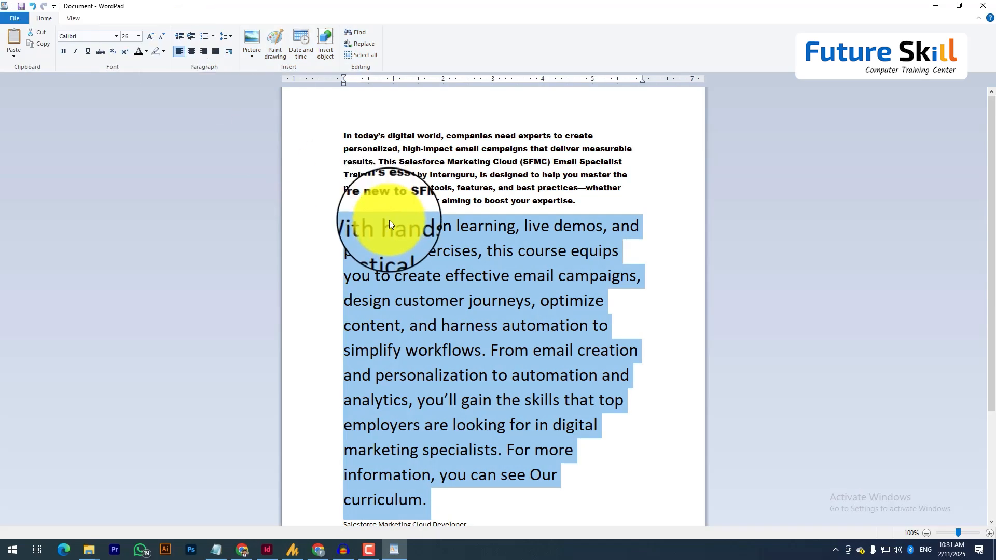
pyautogui.click(150, 39)
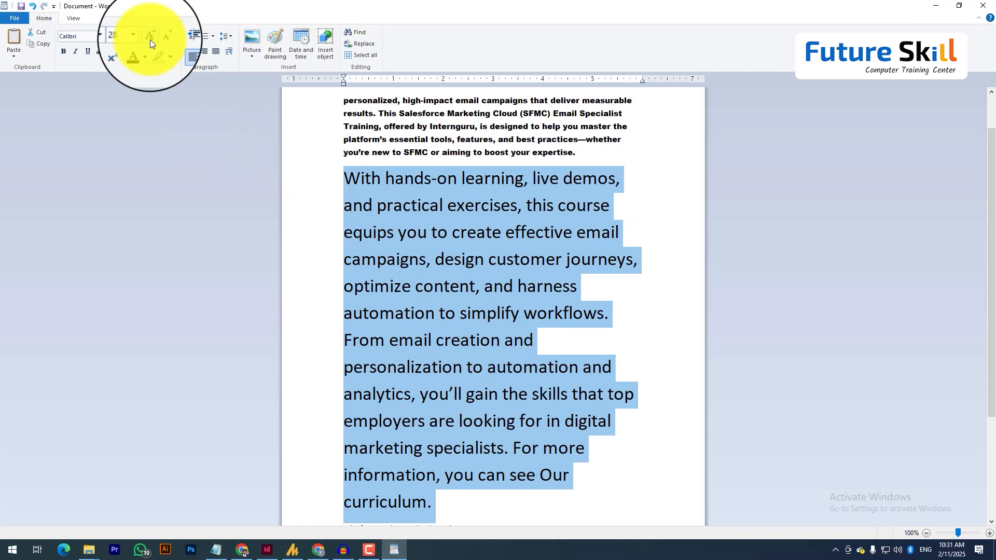
pyautogui.click(151, 39)
pyautogui.click(150, 39)
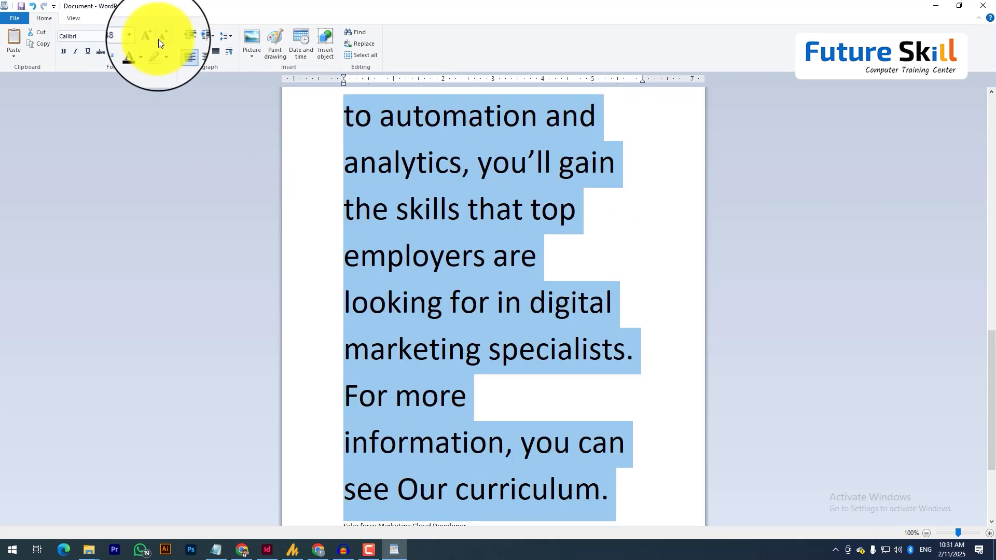
# - Shrink the second paragraph's font step by step to size 16 and deselect the text
pyautogui.click(159, 39)
pyautogui.click(159, 39)
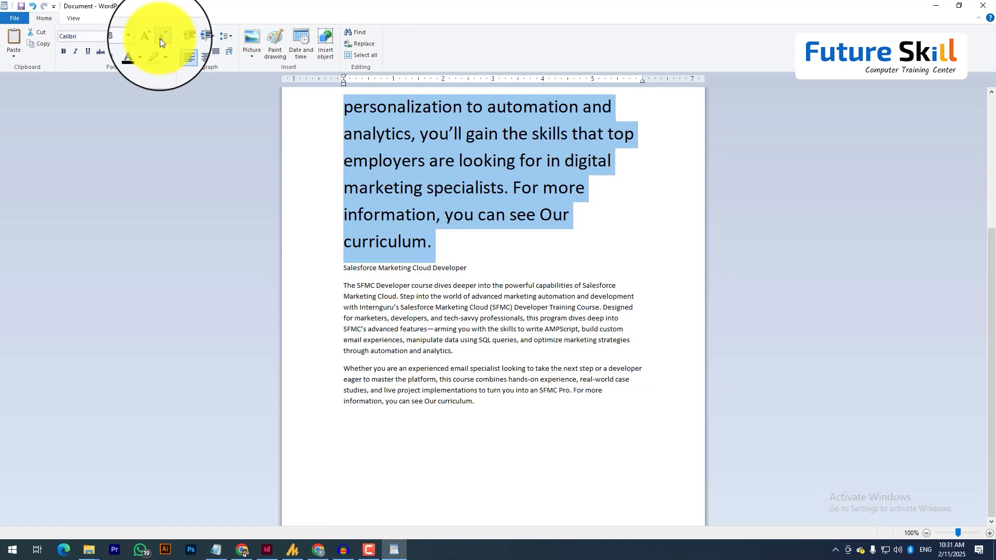
pyautogui.click(160, 38)
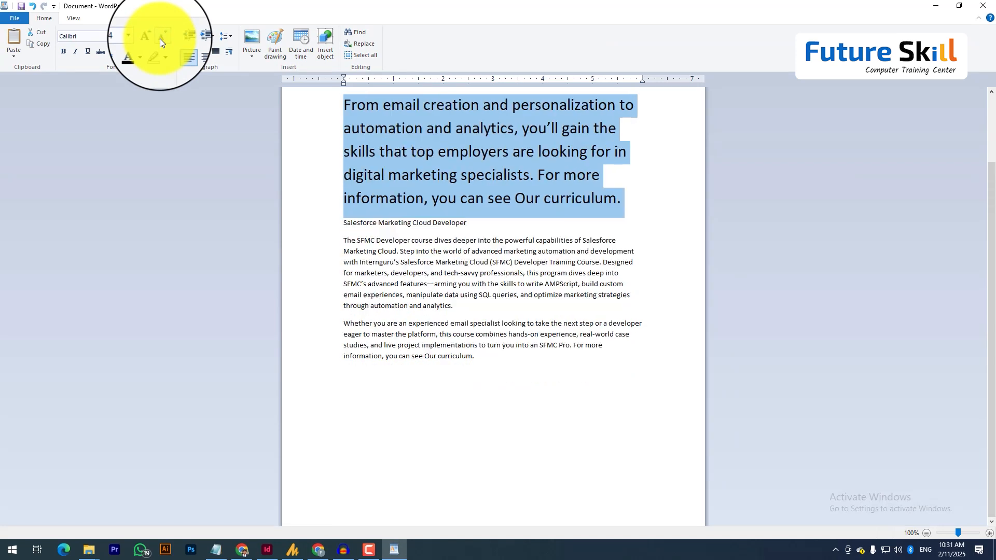
pyautogui.click(160, 38)
pyautogui.scroll(5, 389, 158)
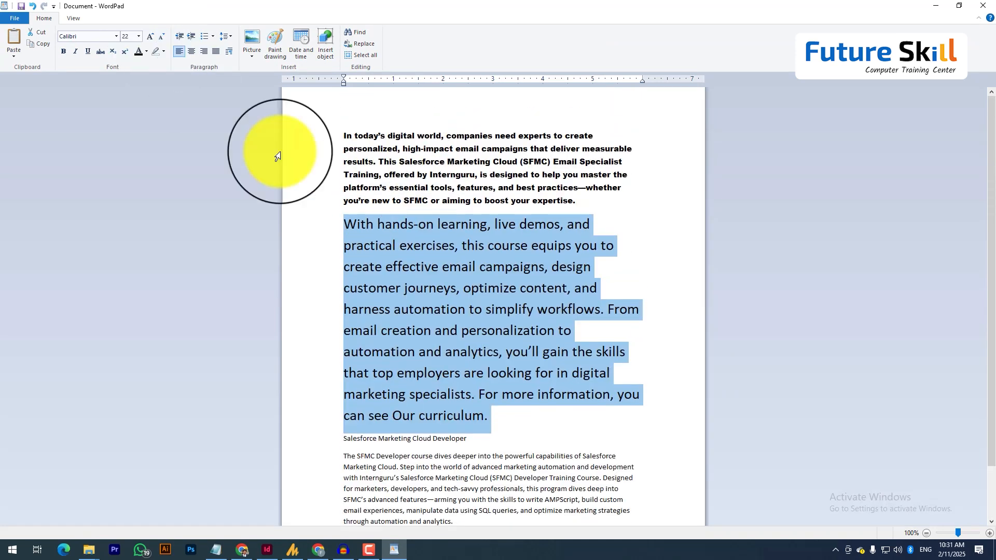
pyautogui.click(161, 39)
pyautogui.click(160, 39)
pyautogui.click(161, 38)
pyautogui.click(425, 240)
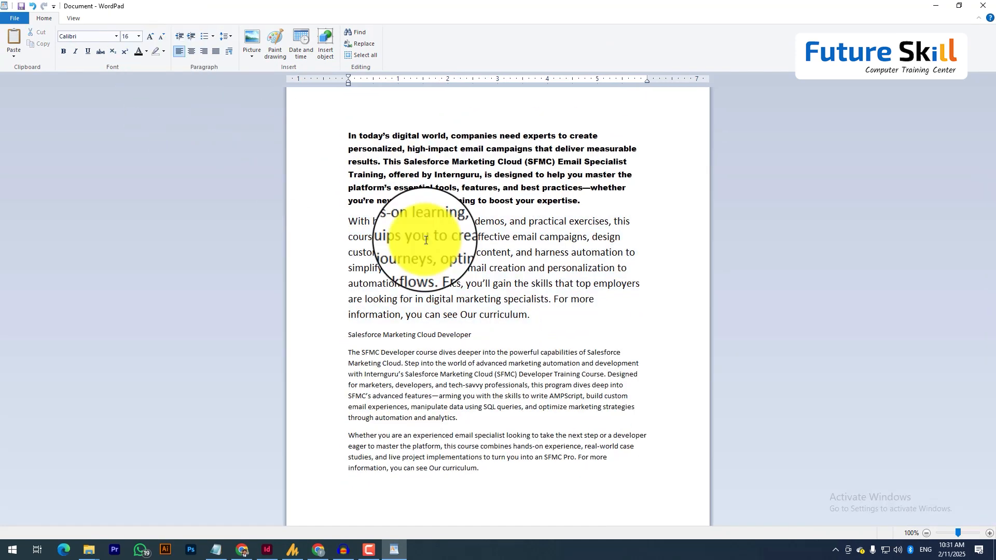
# - Select the whole document and set its text to regular Calibri, size 14
pyautogui.hotkey('ctrl', 'a')
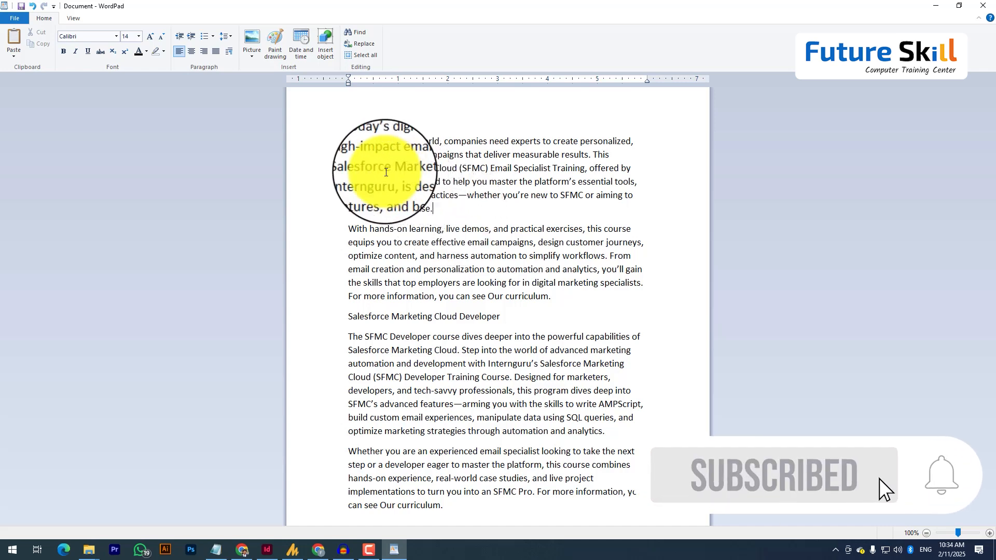
# - Bold the first paragraph's line starting "Salesforce Marketing Cloud (SFMC) Email Specialist Training" and its closing words "boost your expertise"
pyautogui.click(309, 168)
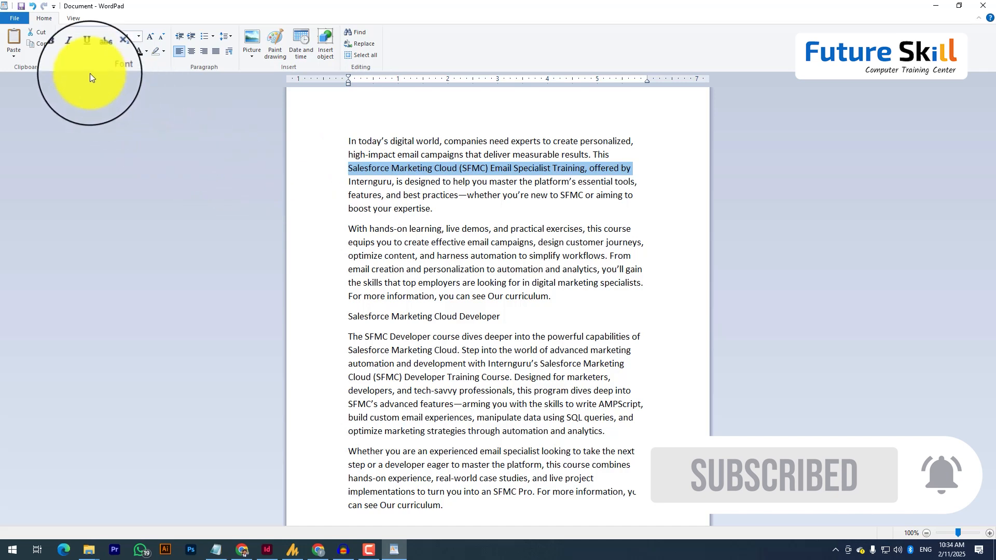
pyautogui.click(66, 53)
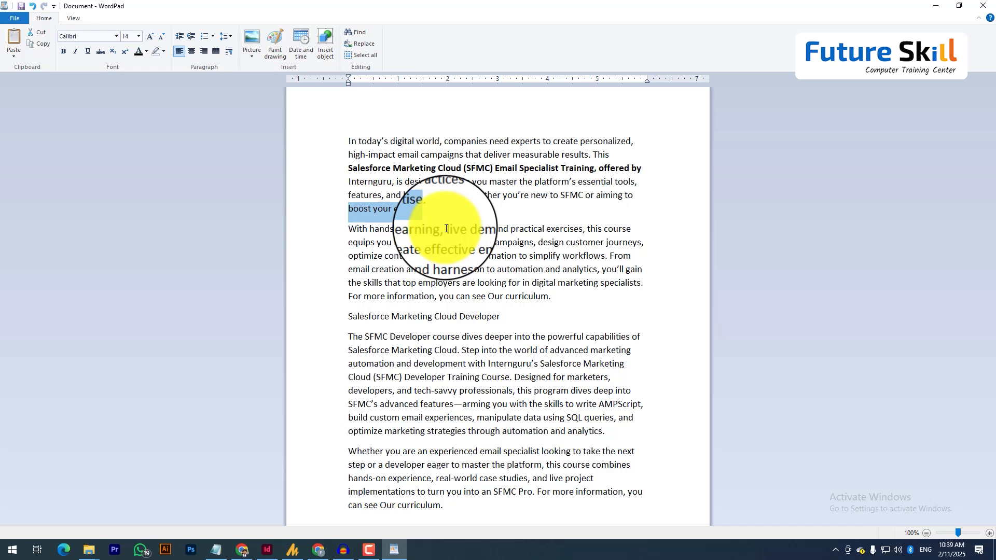
pyautogui.hotkey('ctrl', 'b')
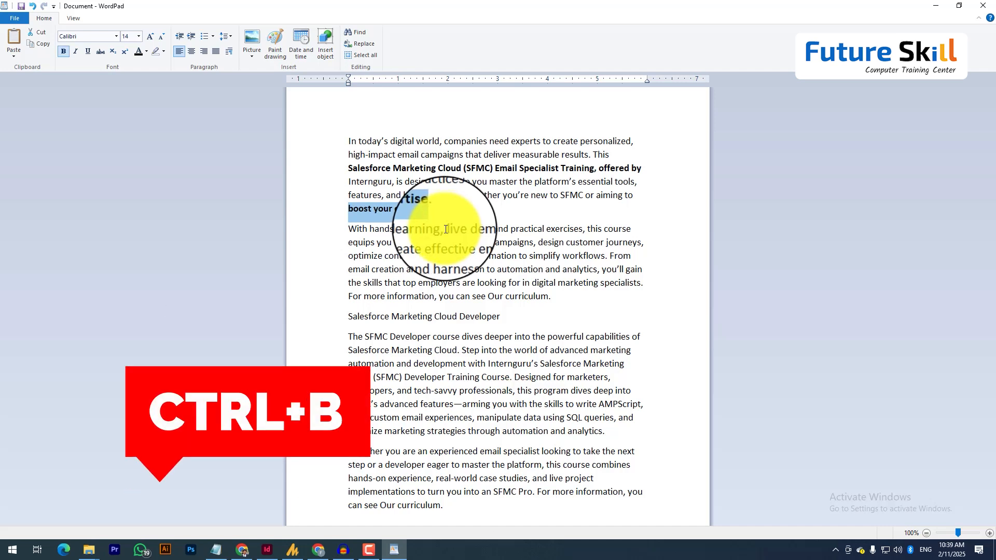
pyautogui.click(421, 224)
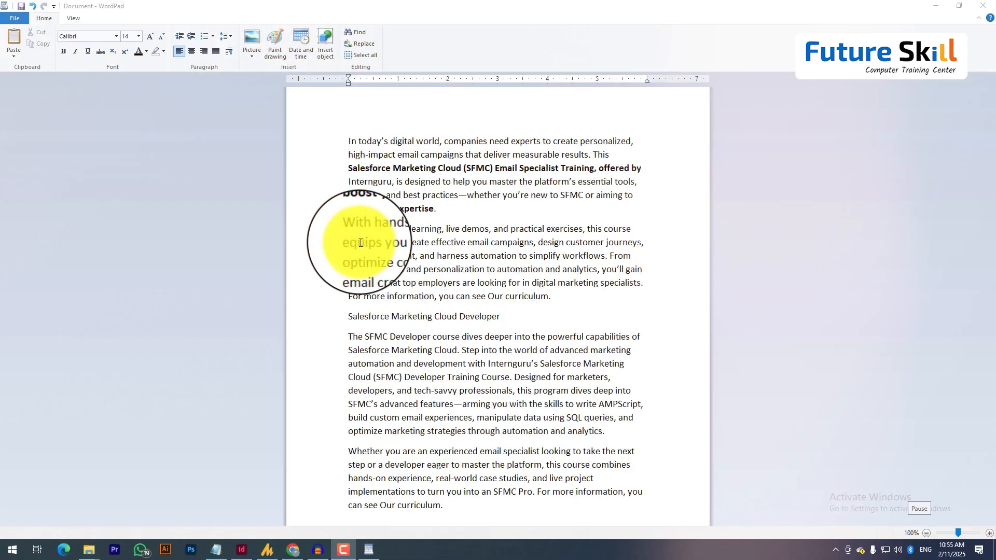
# - Italicize the whole second paragraph, beginning "With hands-on learning"
pyautogui.tripleClick(349, 232)
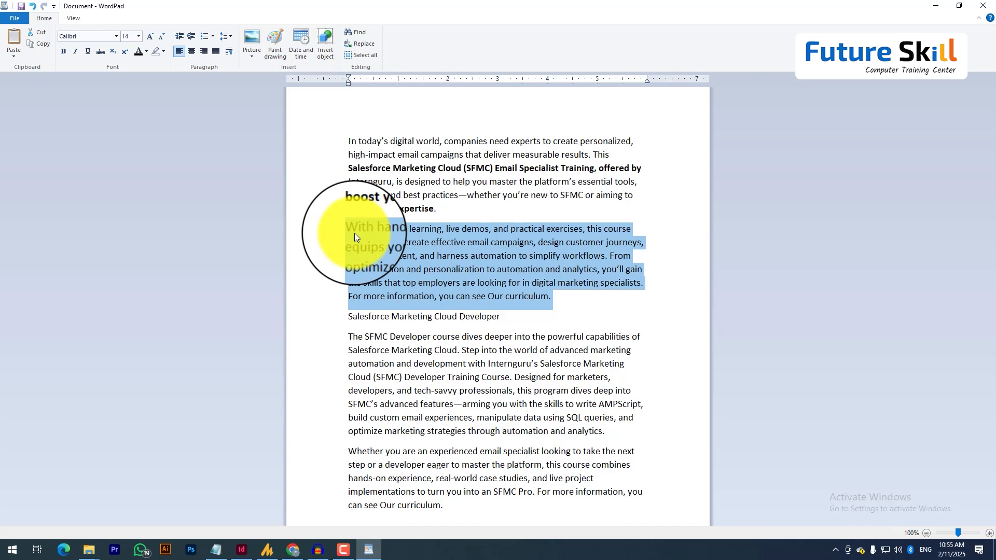
pyautogui.hotkey('ctrl', 'i')
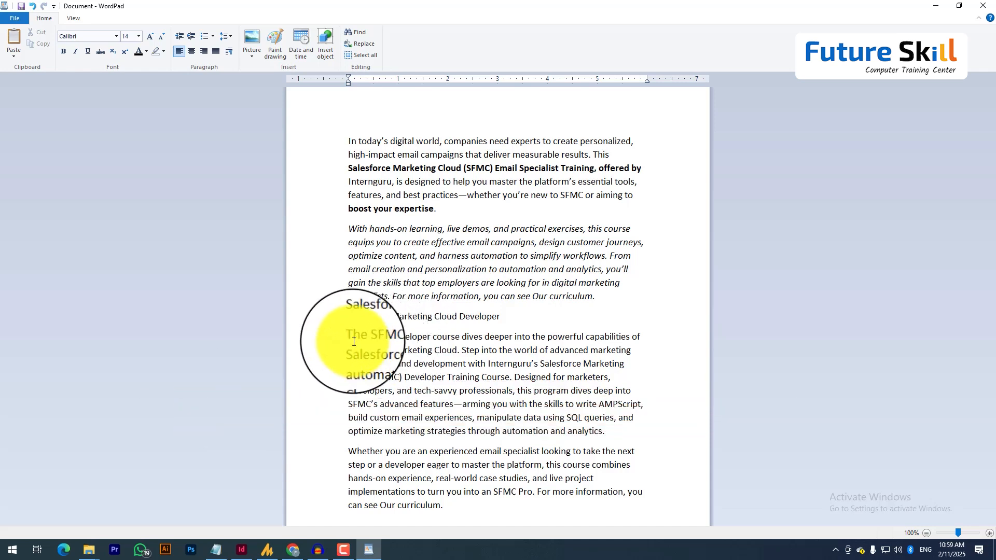
# - Underline the opening of the paragraph below the "Salesforce Marketing Cloud Developer" heading, from "The SFMC Developer course" through "Salesforce Marketing"
pyautogui.moveTo(350, 341); pyautogui.dragTo(419, 347)
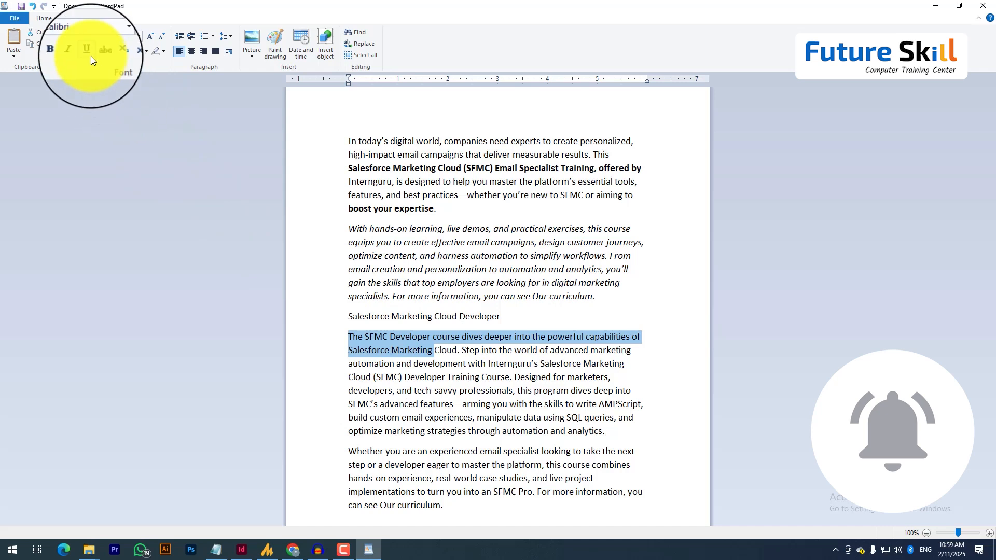
pyautogui.hotkey('ctrl', 'u')
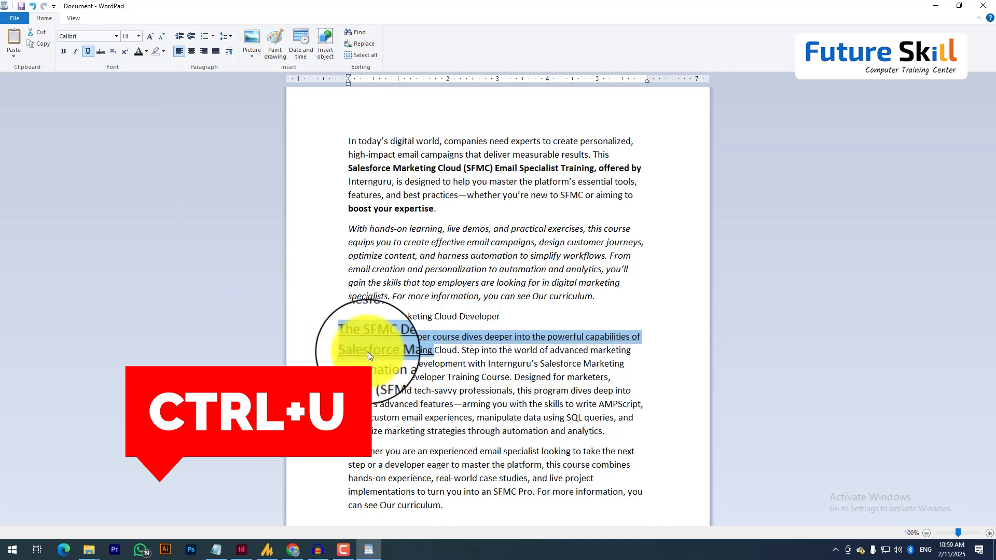
pyautogui.scroll(8, 409, 358)
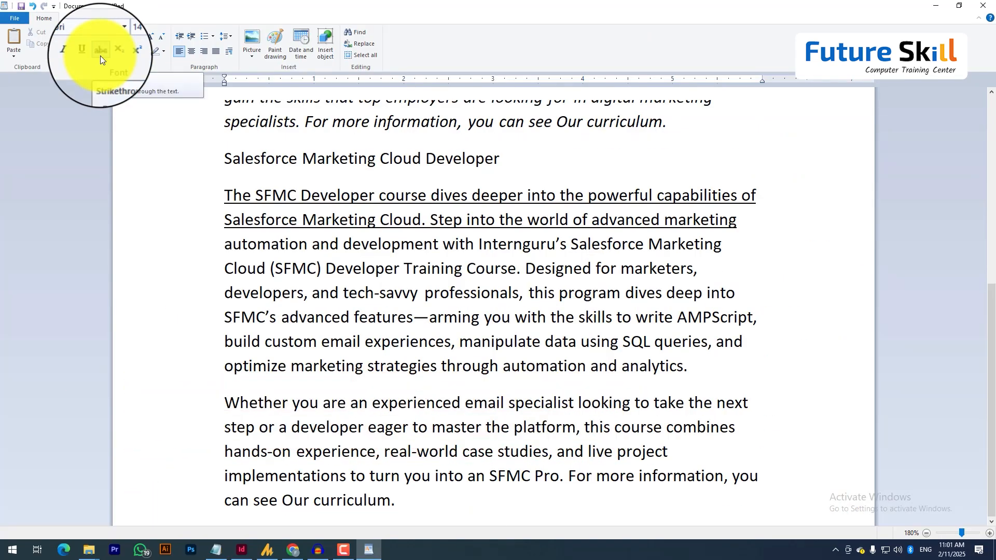
# - Try strikethrough on the opening words of the line starting "SFMC's advanced features"
pyautogui.click(100, 55)
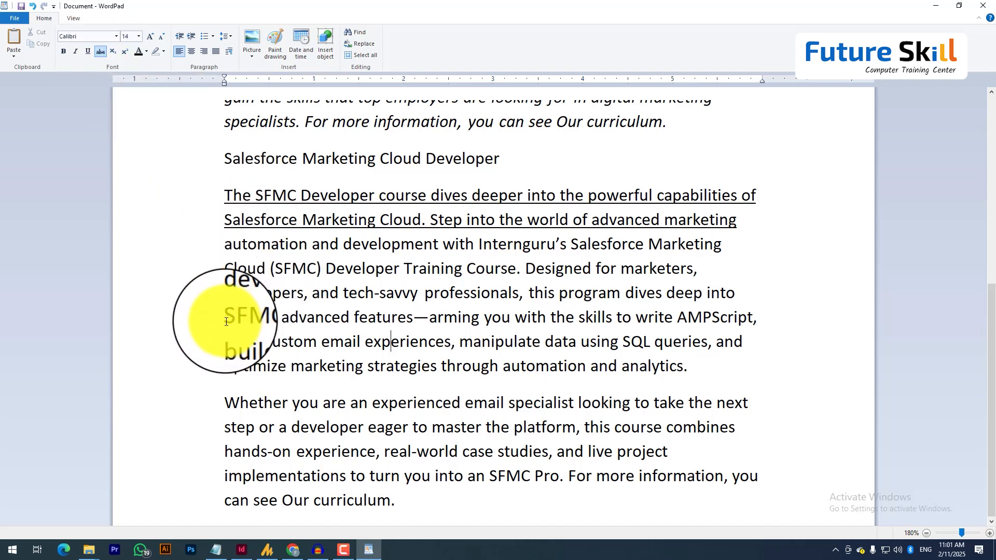
pyautogui.moveTo(207, 324); pyautogui.dragTo(316, 317)
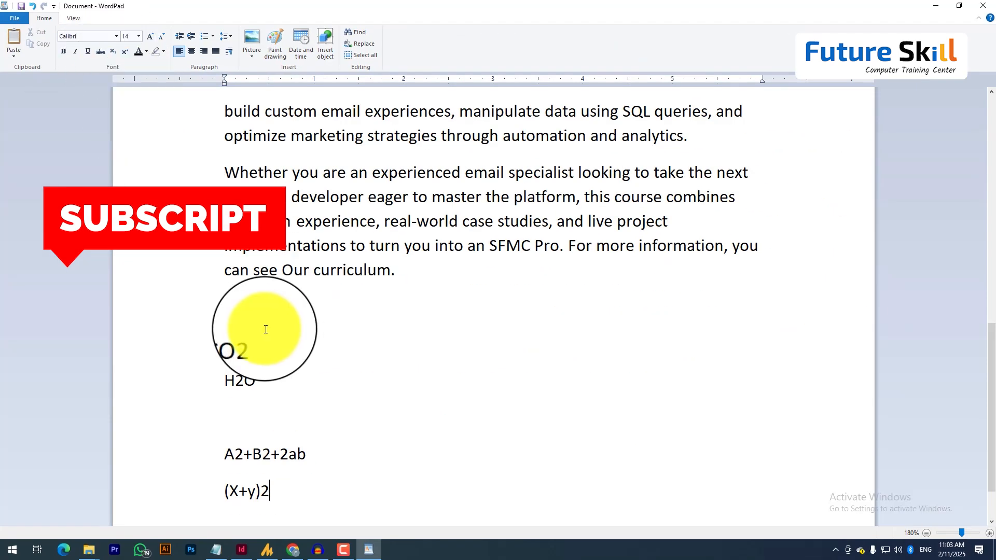
# - Format the 2 in CO2 and the 2 in H2O as subscript
pyautogui.moveTo(245, 344); pyautogui.dragTo(255, 344)
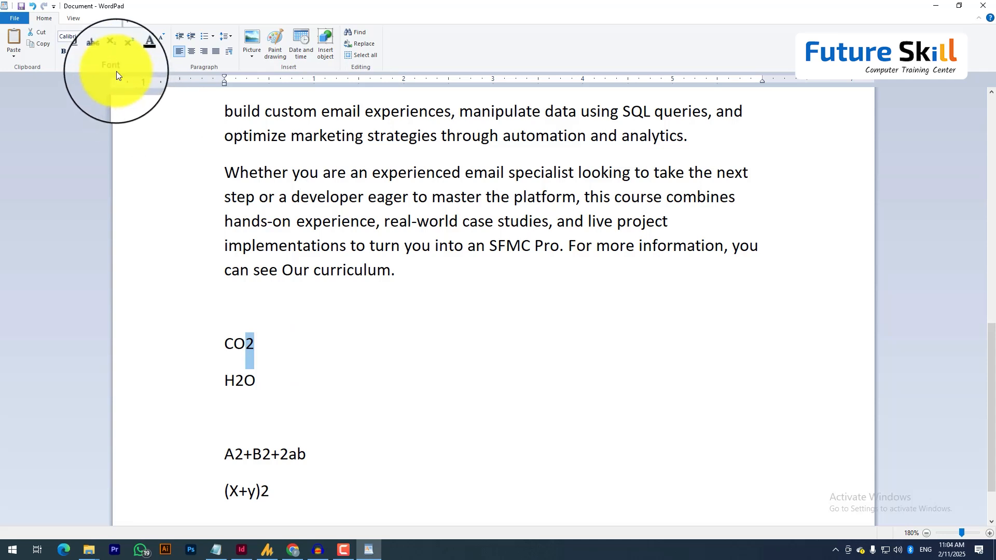
pyautogui.click(113, 55)
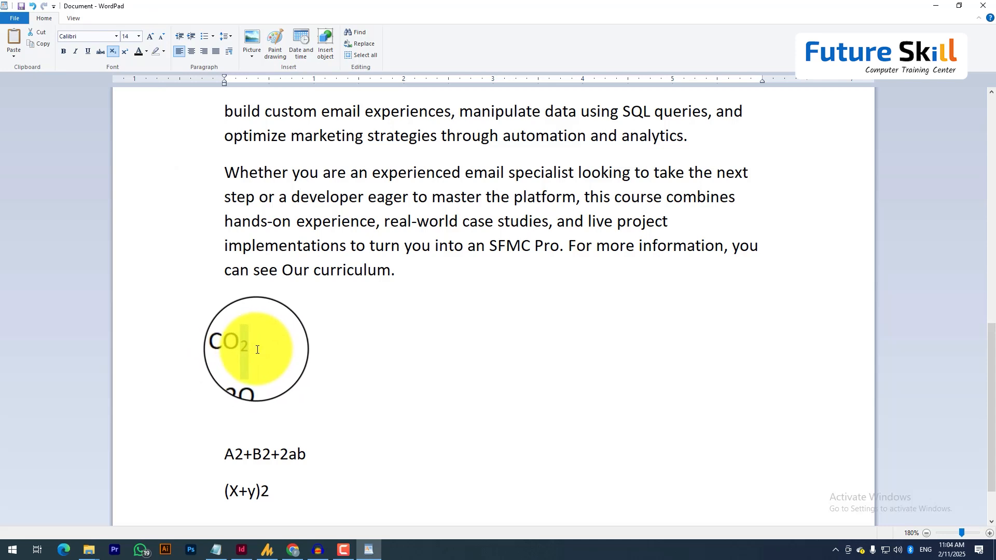
pyautogui.click(237, 382)
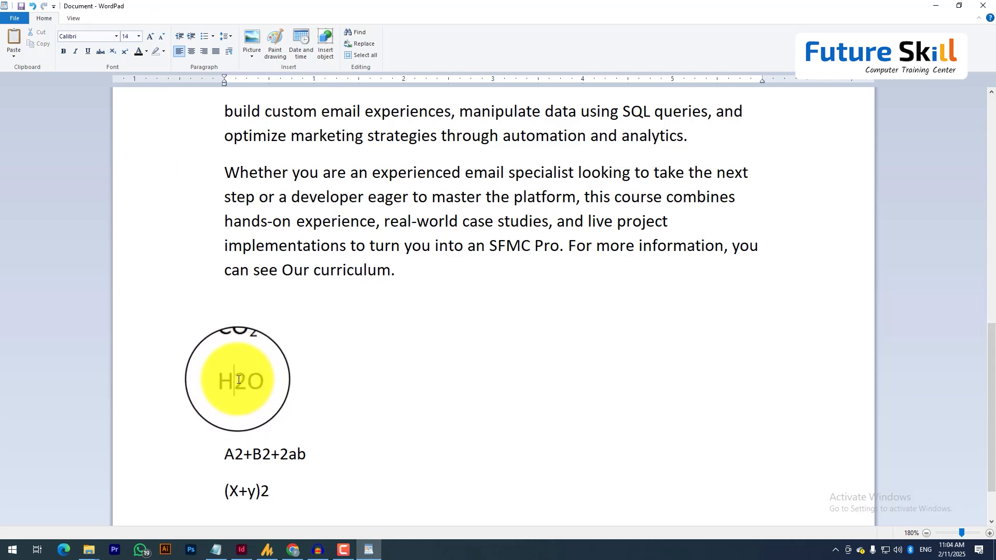
pyautogui.moveTo(238, 380); pyautogui.dragTo(241, 382)
pyautogui.hotkey('ctrl', '=')
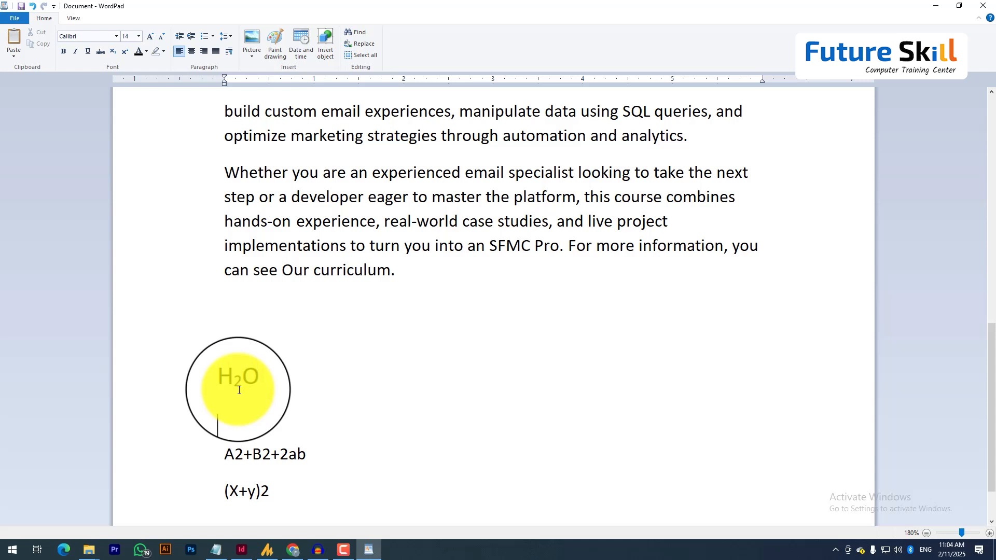
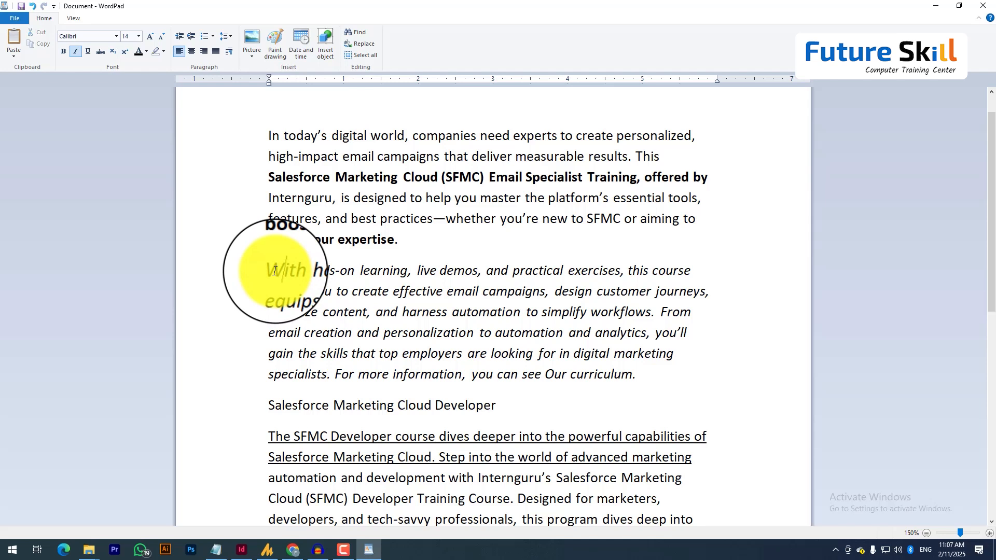
# - Color the first two lines of the italic paragraph blue, from "With hands-on learning" through "design customer journeys,"
pyautogui.moveTo(275, 270); pyautogui.dragTo(459, 288)
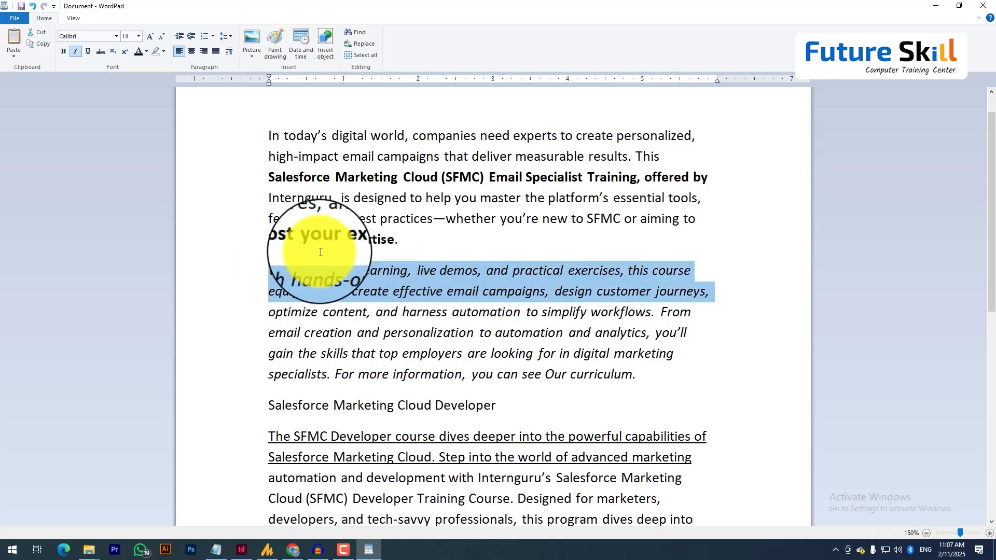
pyautogui.click(147, 51)
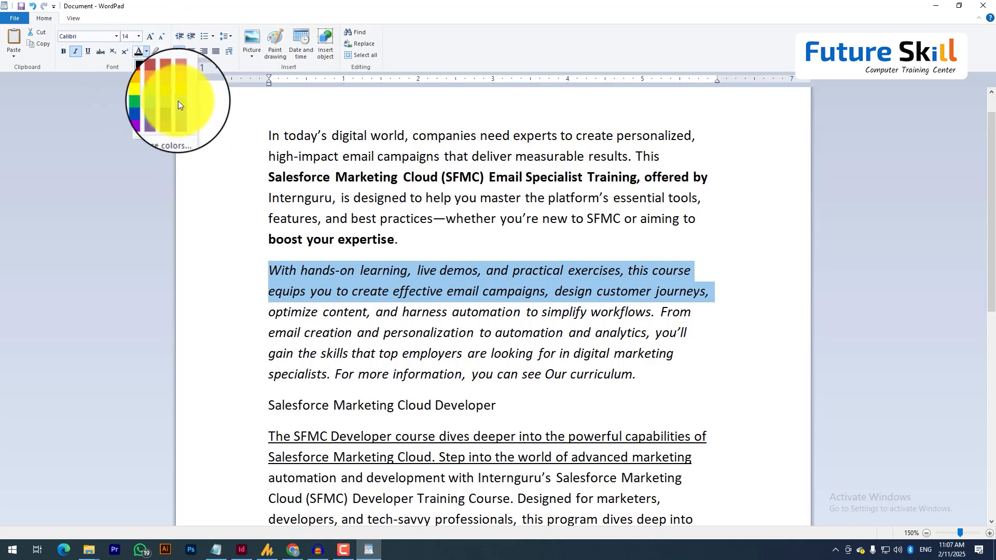
pyautogui.click(151, 110)
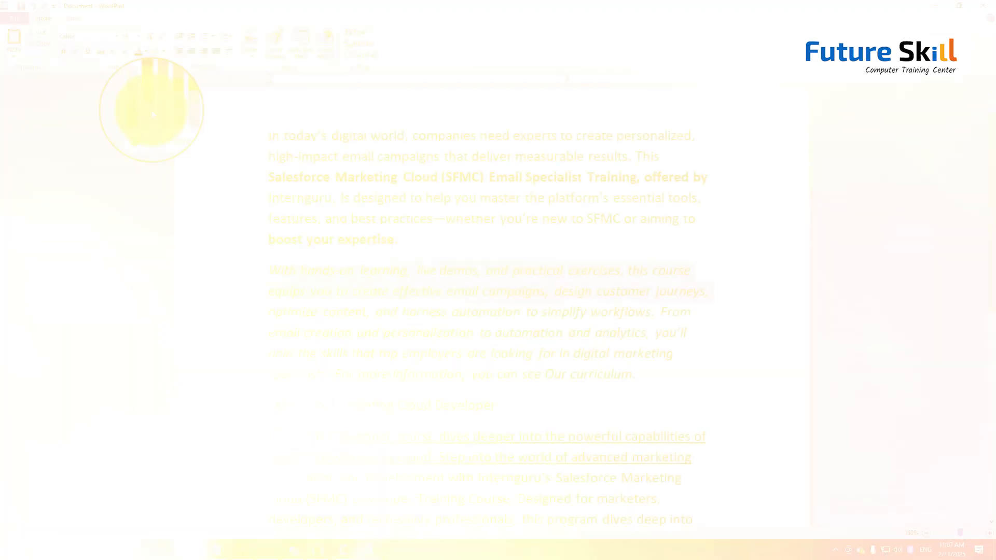
pyautogui.click(429, 291)
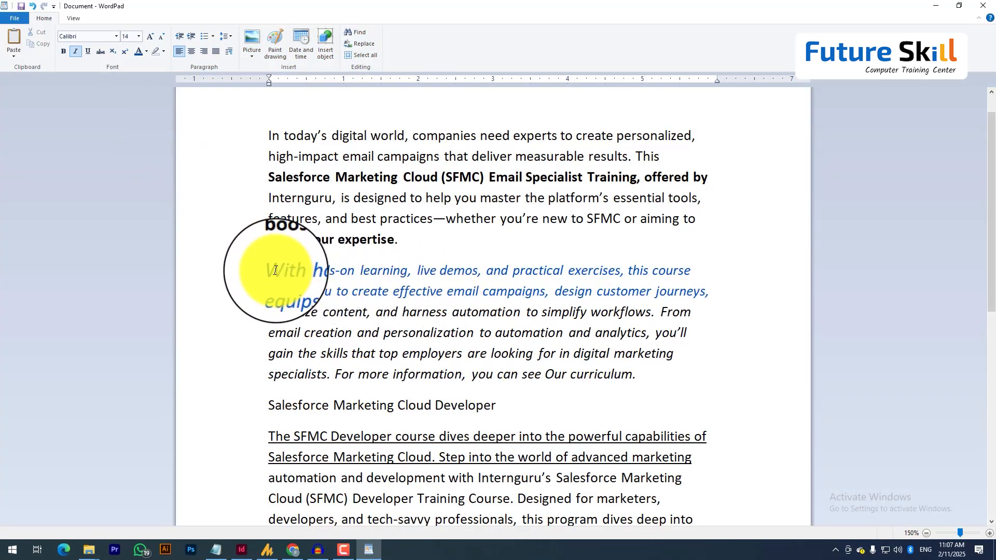
# - In the italic paragraph, color the words "that top employers" and the letters "ation" of "automation" red
pyautogui.moveTo(352, 354); pyautogui.dragTo(466, 354)
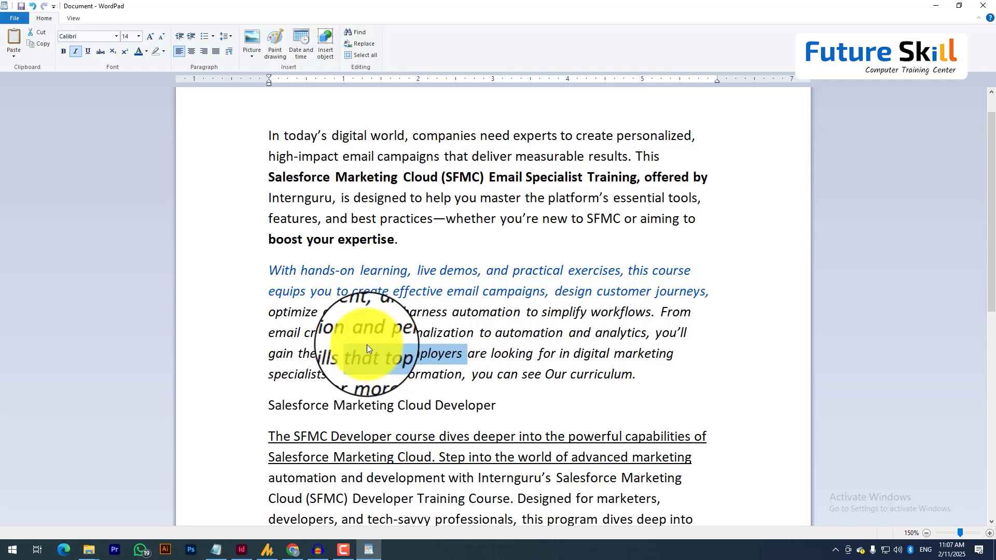
pyautogui.click(147, 52)
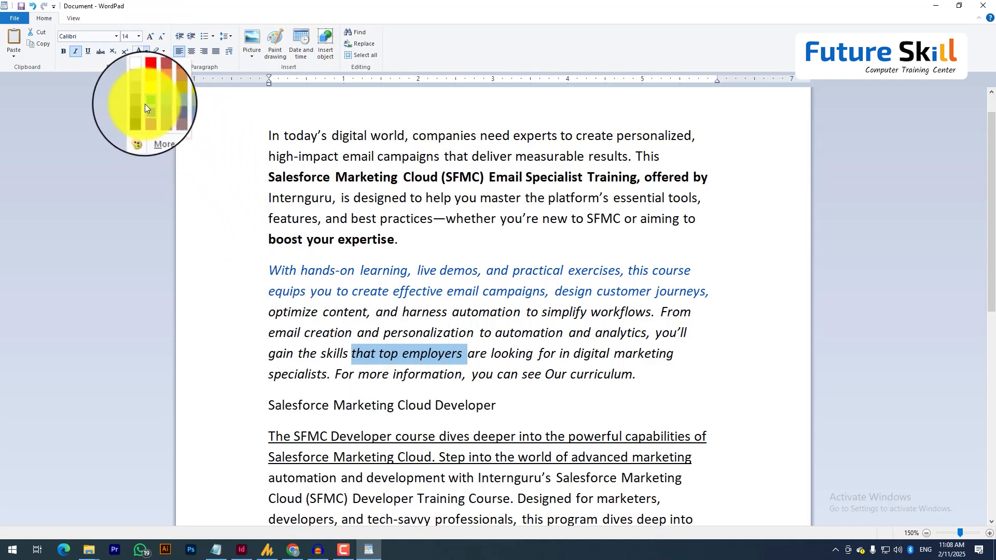
pyautogui.click(151, 77)
pyautogui.click(456, 335)
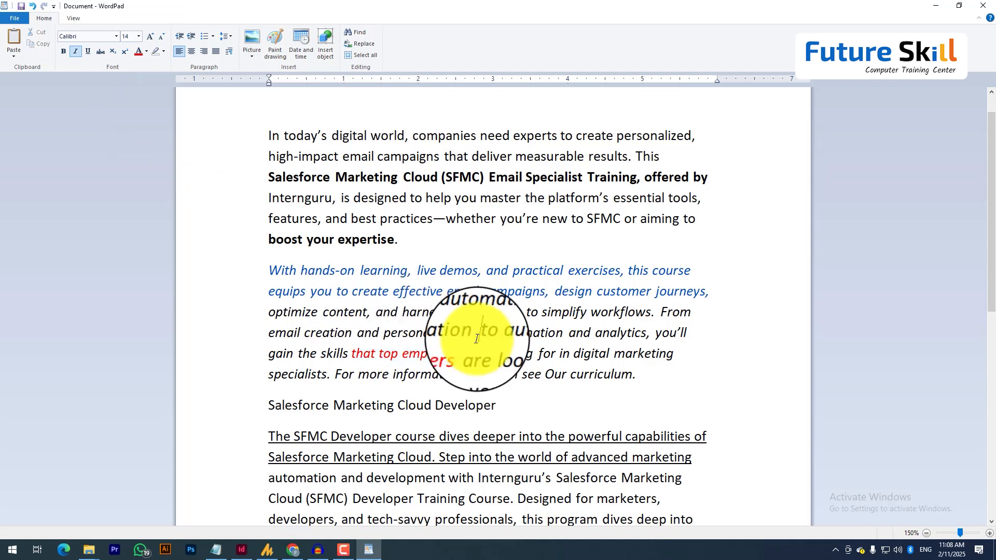
pyautogui.moveTo(533, 333); pyautogui.dragTo(564, 332)
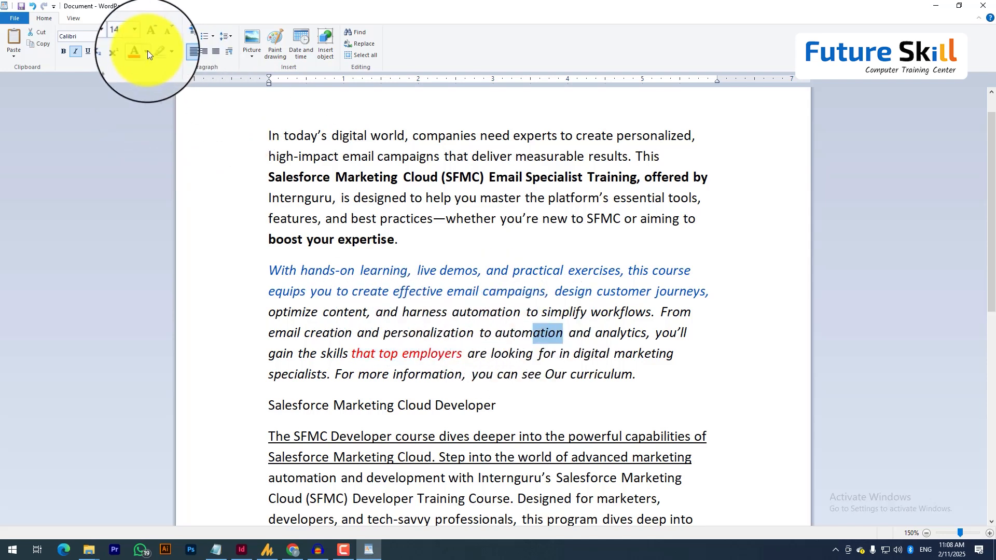
# - Highlight "Cloud (SFMC) Developer Training Course" in yellow in the paragraph below the "Salesforce Marketing Cloud Developer" heading
pyautogui.scroll(-3, 529, 363)
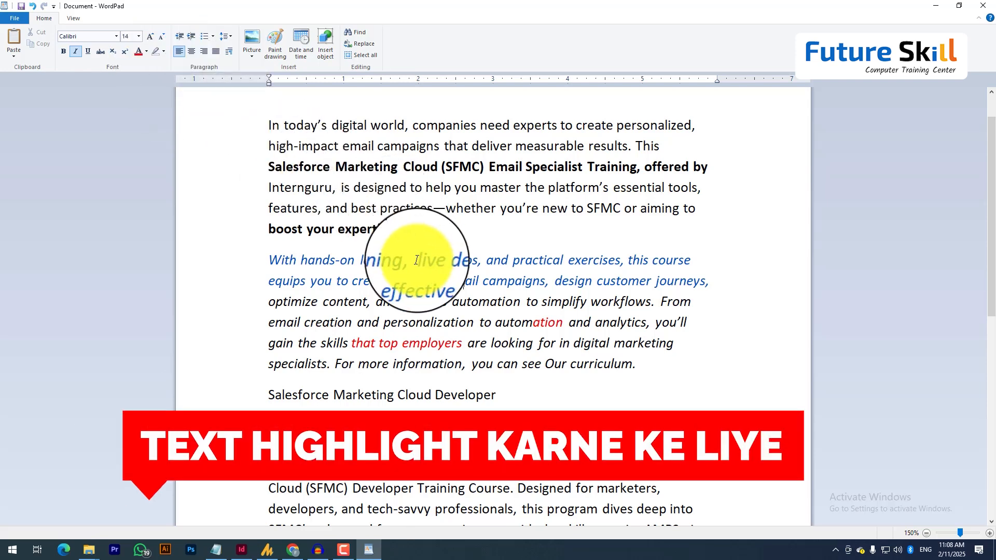
pyautogui.scroll(-3, 416, 260)
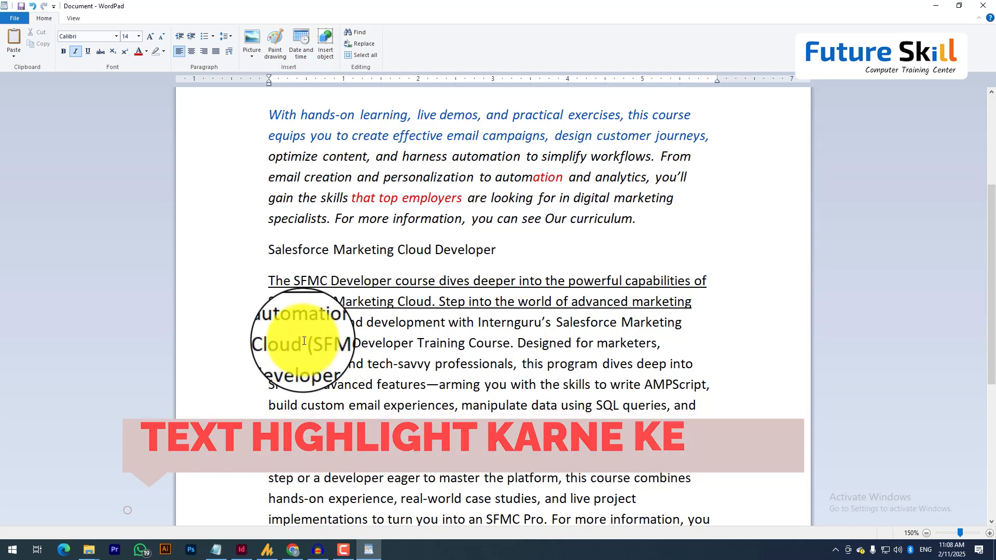
pyautogui.moveTo(271, 343); pyautogui.dragTo(501, 346)
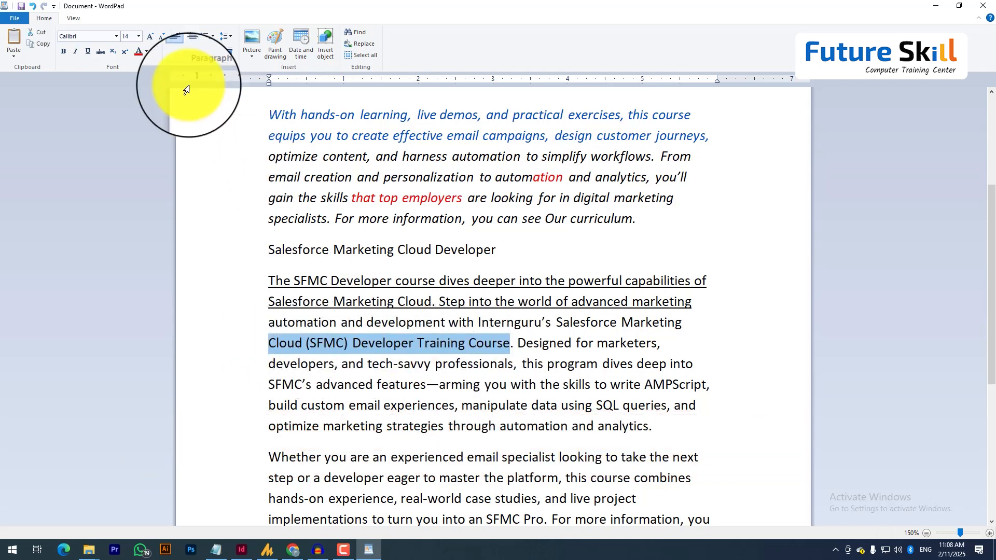
pyautogui.click(162, 52)
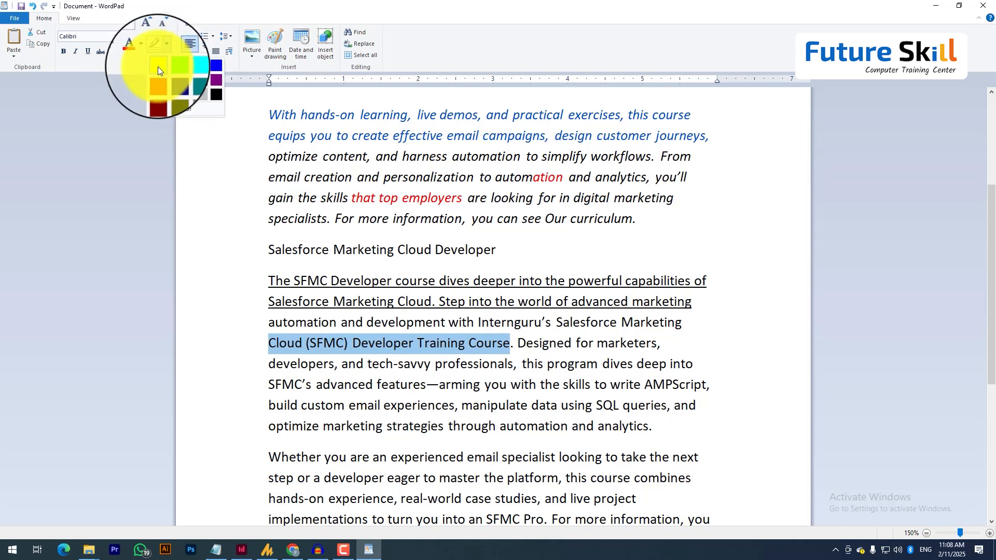
pyautogui.click(158, 67)
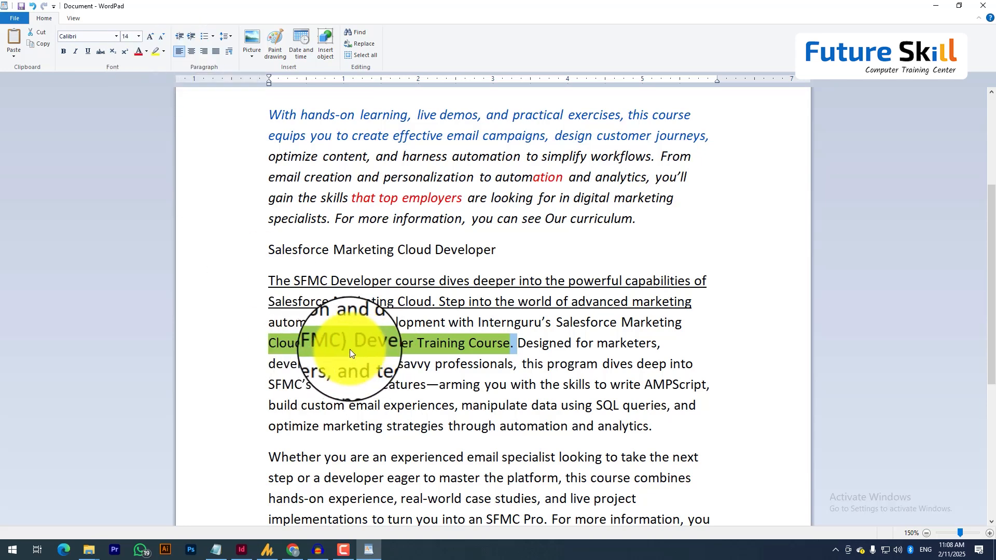
pyautogui.click(295, 348)
pyautogui.moveTo(272, 345); pyautogui.dragTo(511, 346)
pyautogui.click(511, 348)
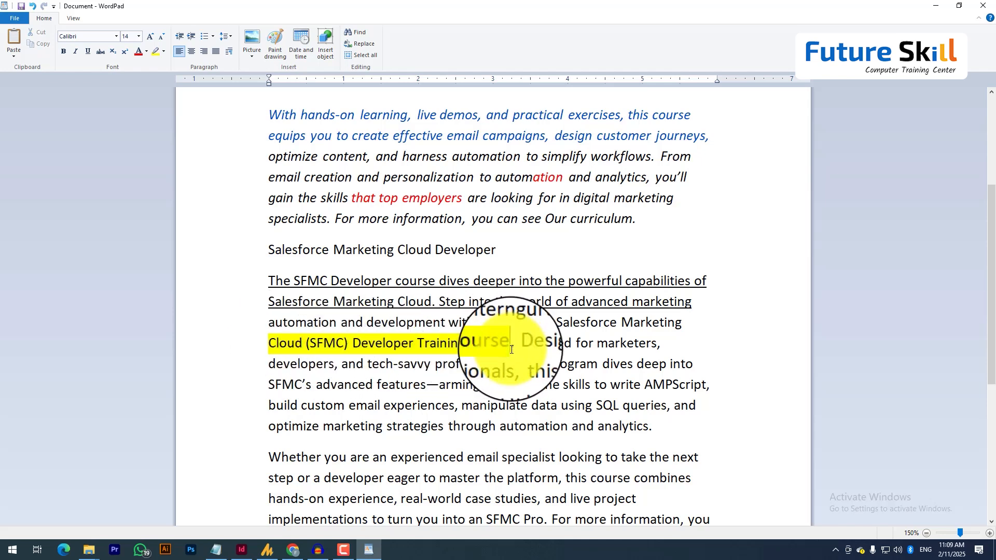
# - In the same paragraph, highlight the word "strategies" in yellow and "SQL queries" in magenta
pyautogui.scroll(-2, 511, 348)
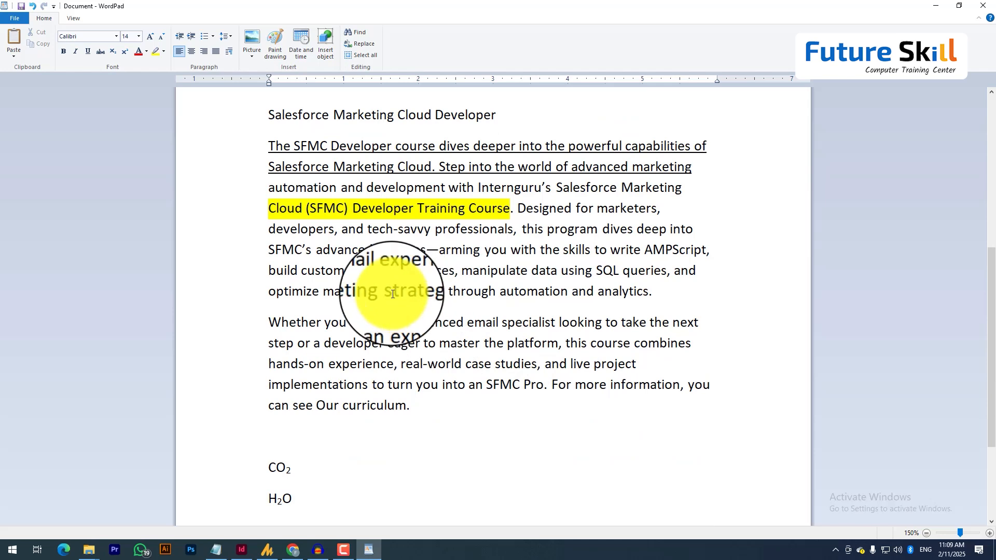
pyautogui.moveTo(393, 292); pyautogui.dragTo(423, 293)
pyautogui.doubleClick(389, 291)
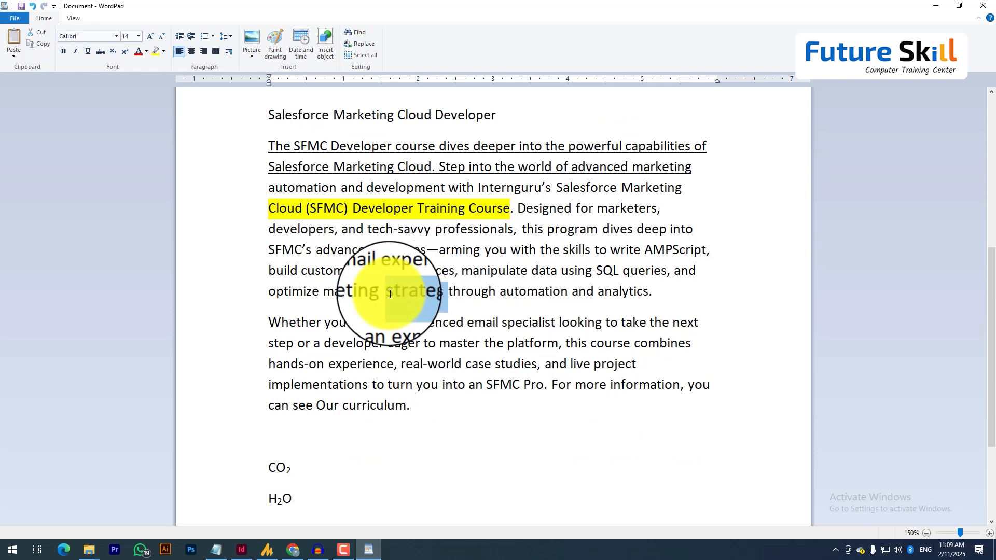
pyautogui.click(154, 53)
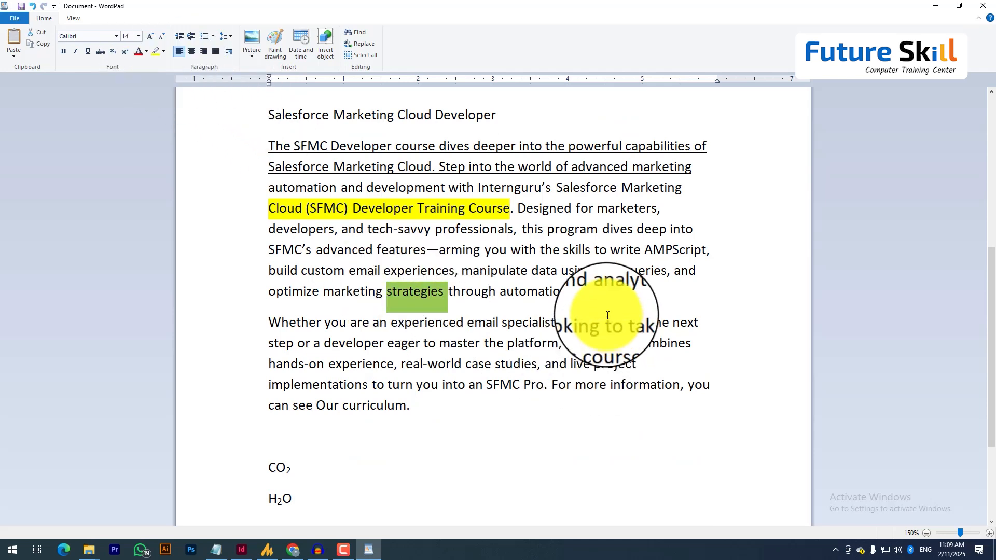
pyautogui.click(603, 278)
pyautogui.moveTo(596, 271); pyautogui.dragTo(667, 271)
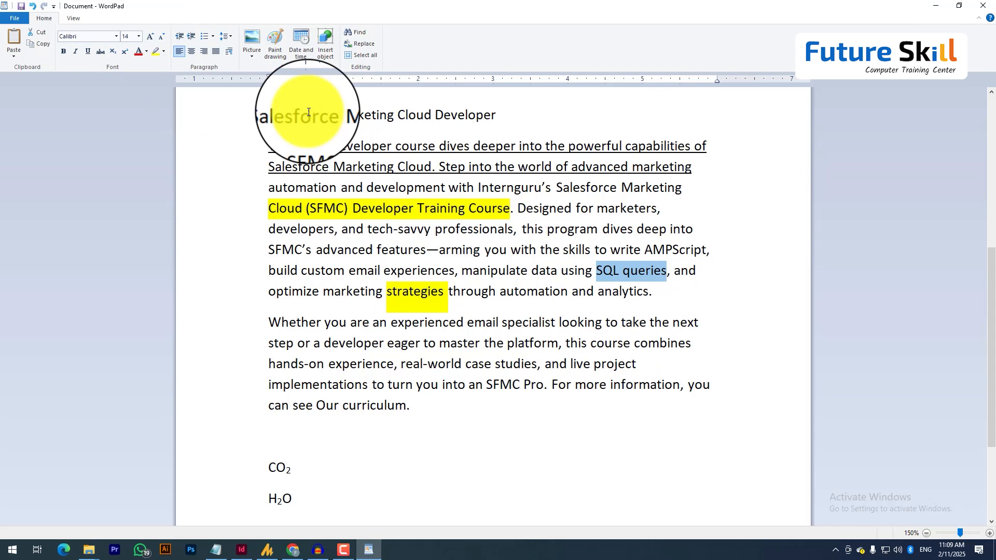
pyautogui.click(166, 51)
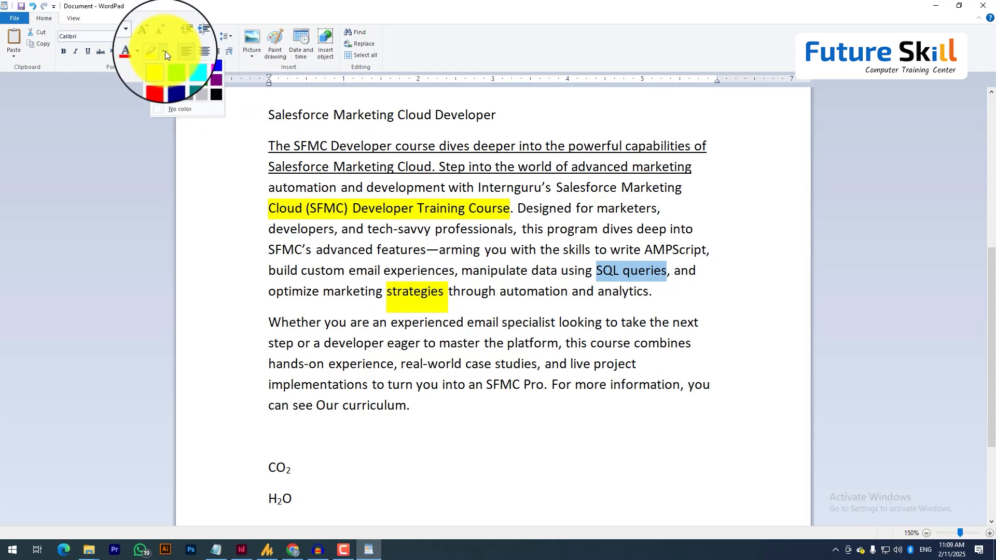
pyautogui.click(208, 64)
# - Remove the highlight from "Cloud (SFMC) Developer Training Course" by setting it to no color
pyautogui.scroll(1, 538, 230)
pyautogui.moveTo(269, 270); pyautogui.dragTo(487, 281)
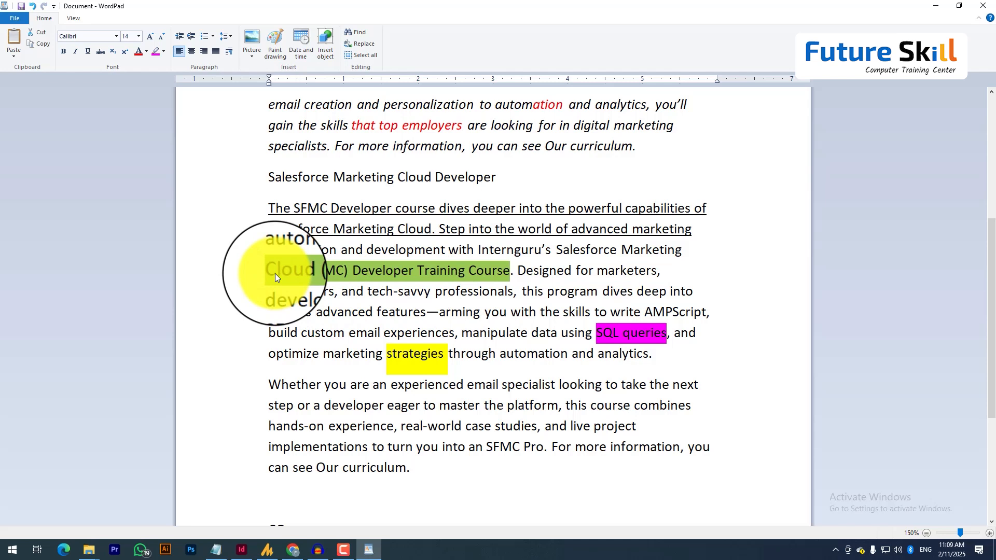
pyautogui.click(164, 55)
pyautogui.click(179, 109)
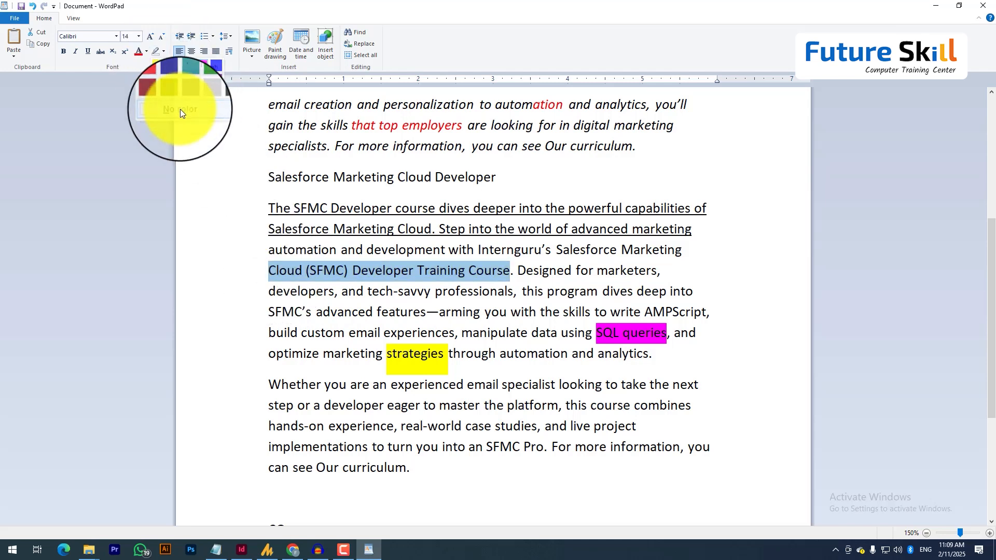
# - Set the highlight of the word "strategies" and of "SQL queries" to no color
pyautogui.doubleClick(413, 354)
pyautogui.click(164, 52)
pyautogui.click(175, 109)
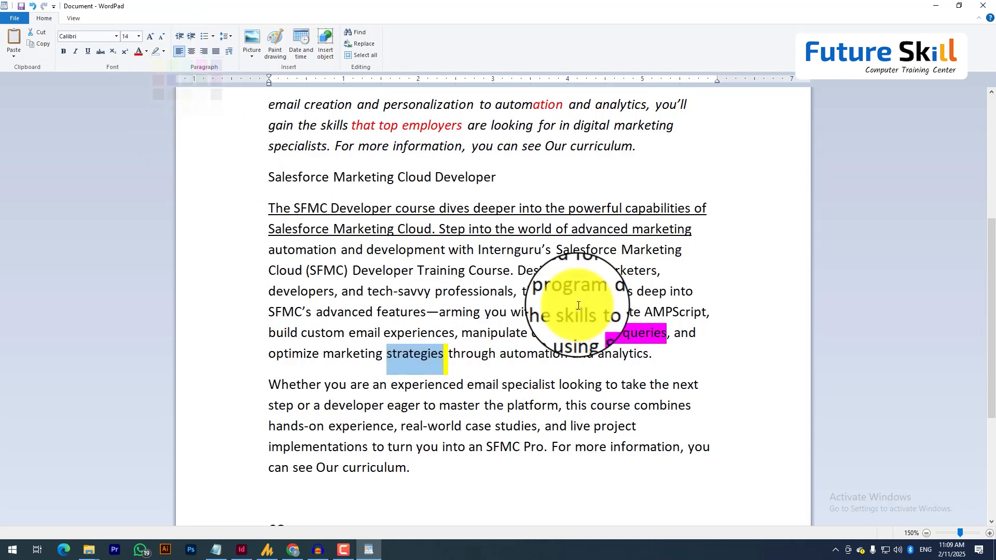
pyautogui.click(597, 336)
pyautogui.moveTo(596, 336); pyautogui.dragTo(666, 334)
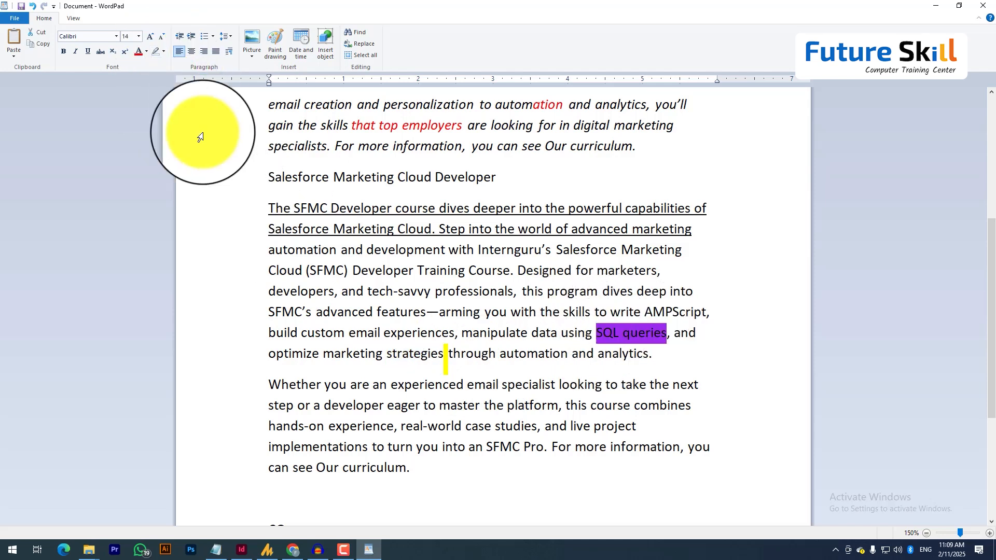
pyautogui.click(164, 52)
pyautogui.click(169, 107)
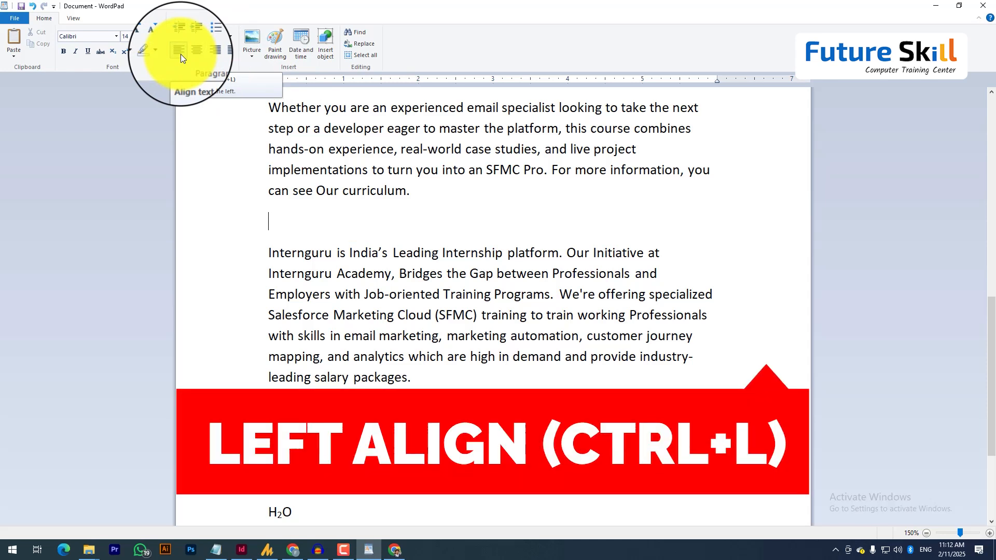
# - Right-align the two paragraphs from "Internguru is India's Leading" to "into their training.", and centre them
pyautogui.moveTo(264, 261); pyautogui.dragTo(433, 378)
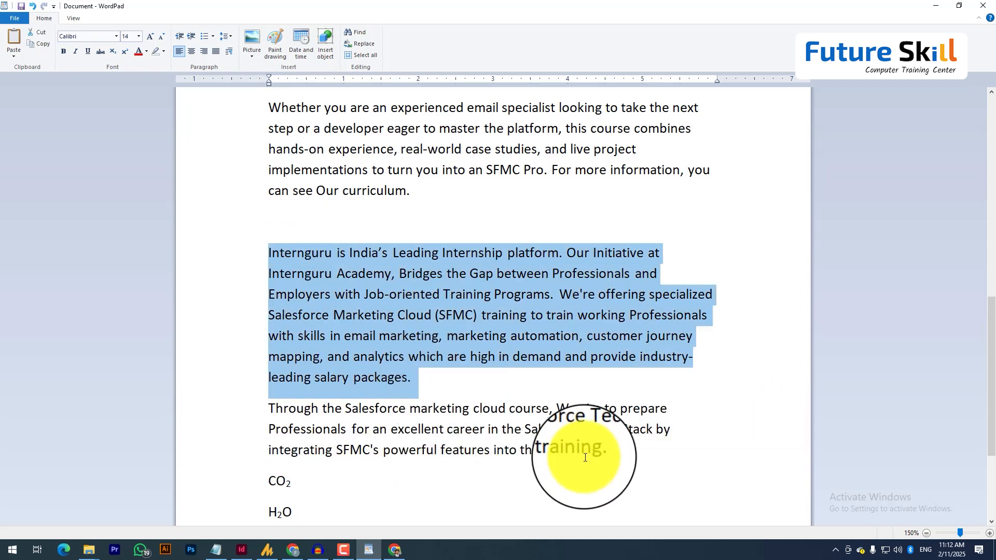
pyautogui.keyDown('shift'); pyautogui.click(625, 459); pyautogui.keyUp('shift')
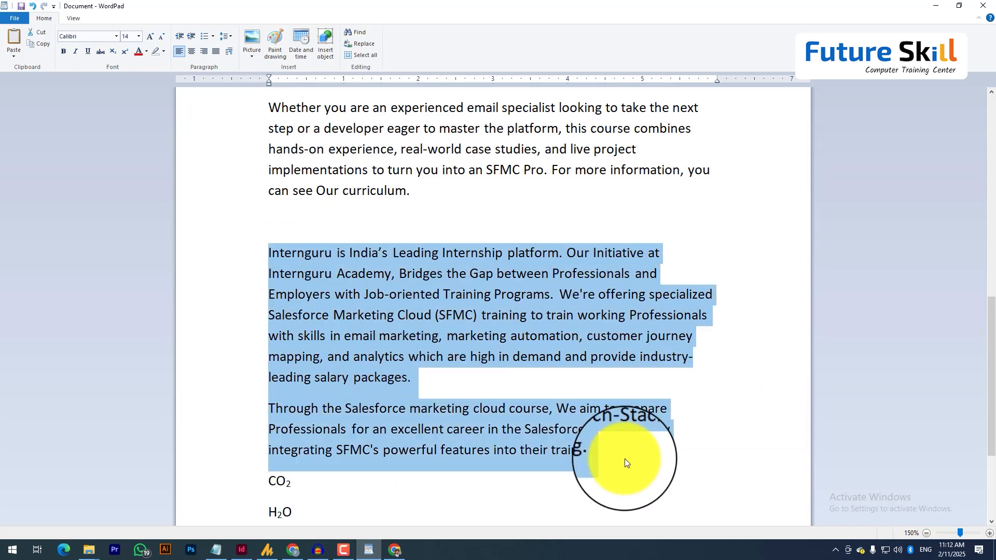
pyautogui.click(265, 259)
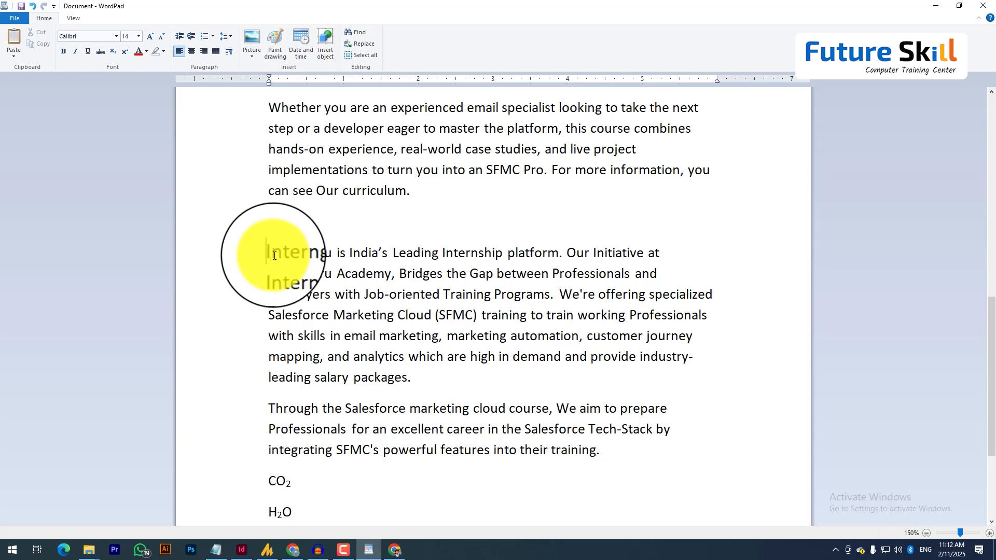
pyautogui.moveTo(264, 258); pyautogui.dragTo(627, 453)
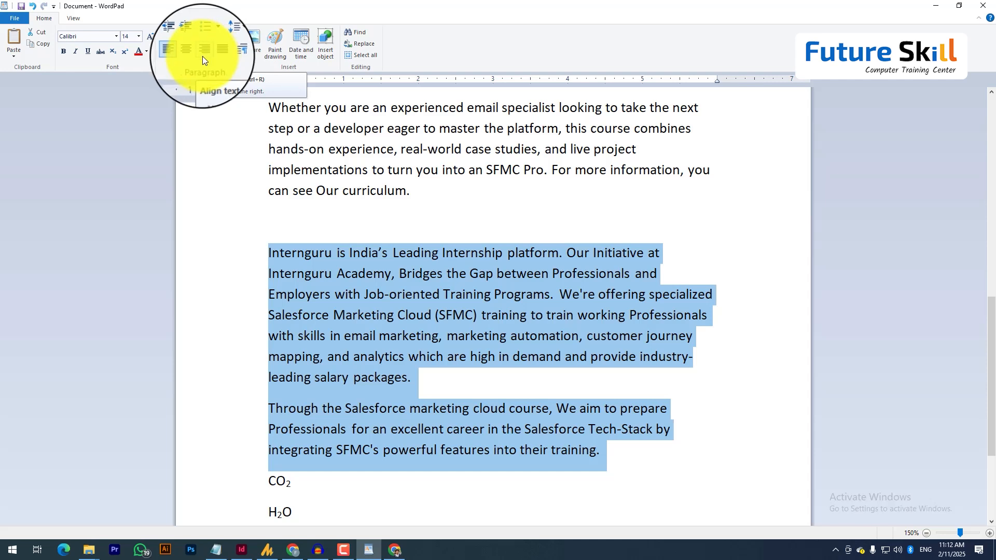
pyautogui.click(205, 51)
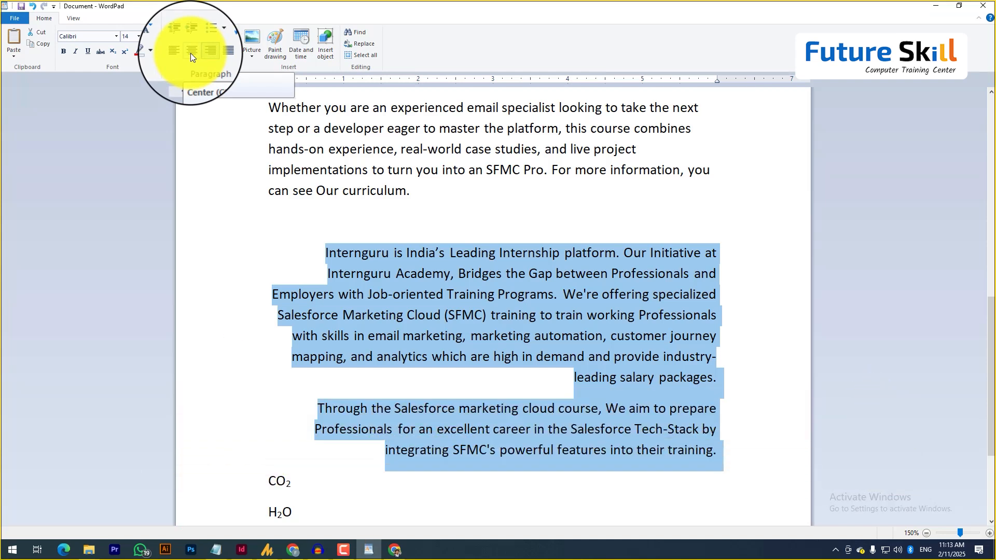
pyautogui.click(191, 53)
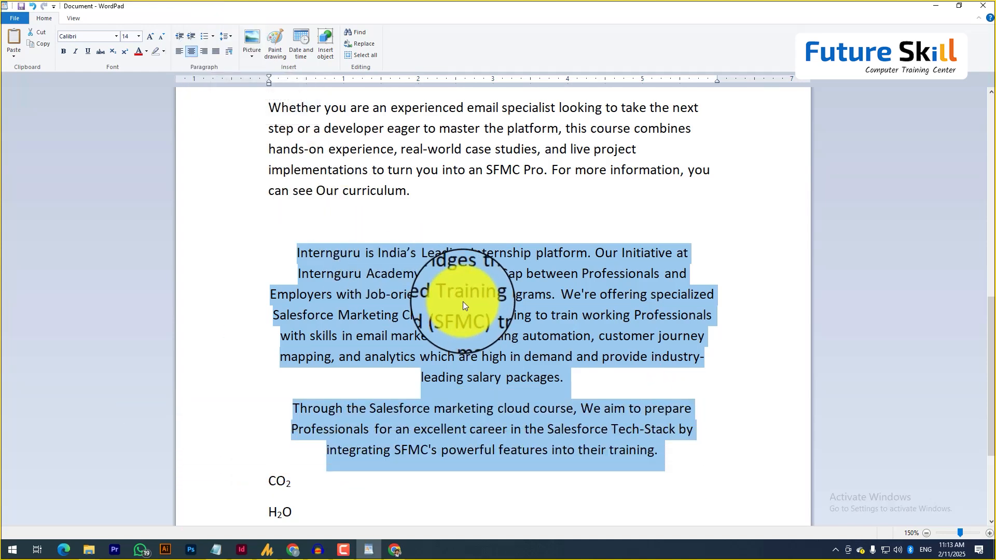
# - Switch the two selected Internguru and "Through the Salesforce" paragraphs repeatedly between justified and left alignment, ending with justified
pyautogui.hotkey('ctrl', 'j')
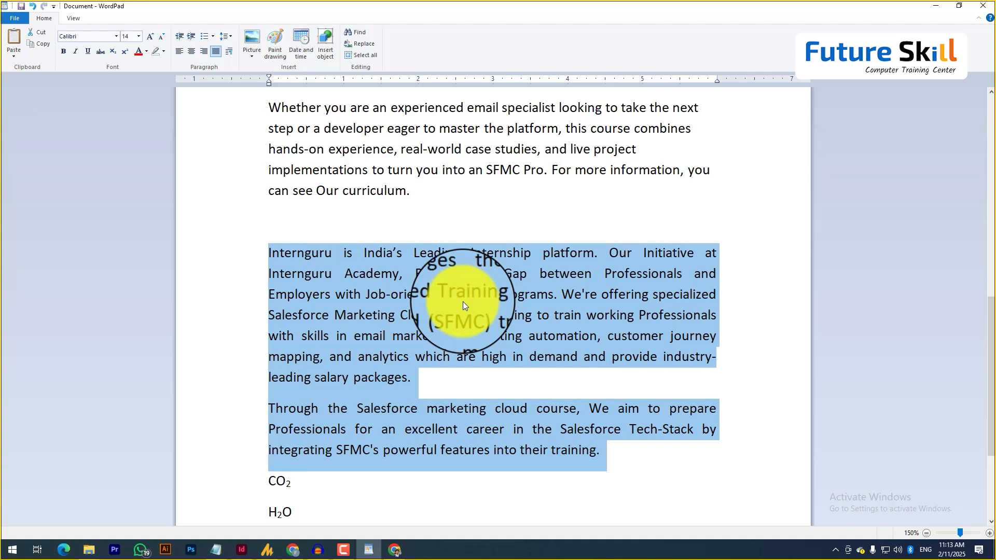
pyautogui.click(175, 51)
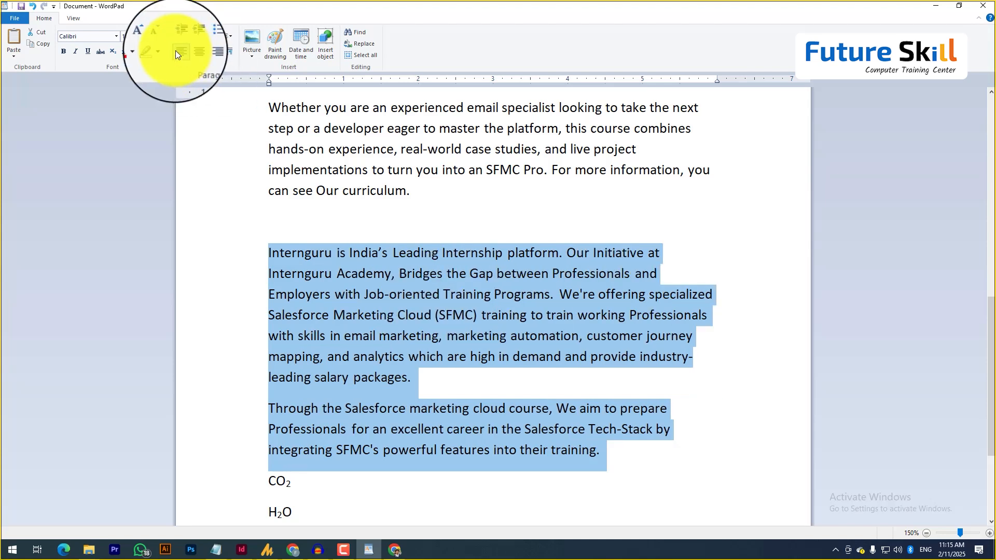
pyautogui.click(220, 54)
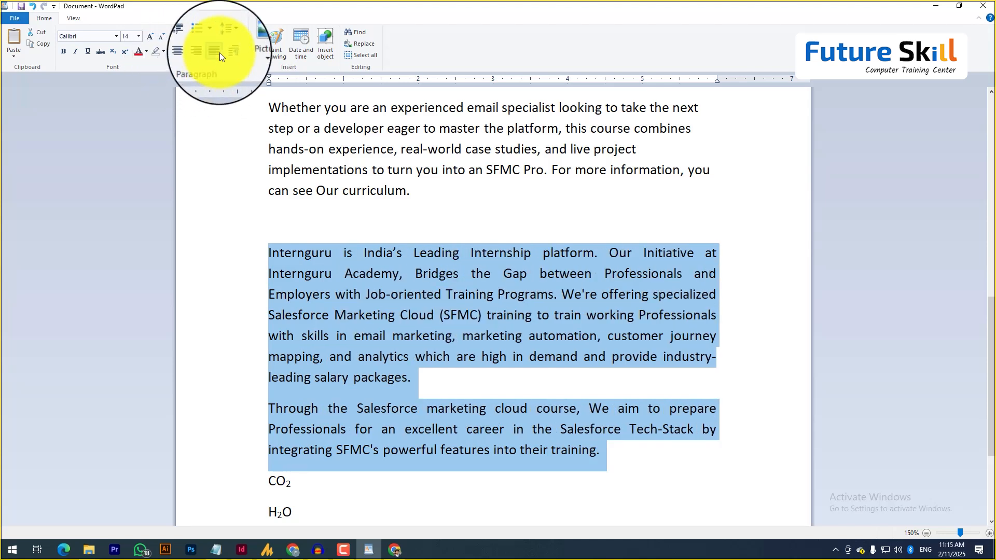
pyautogui.click(178, 55)
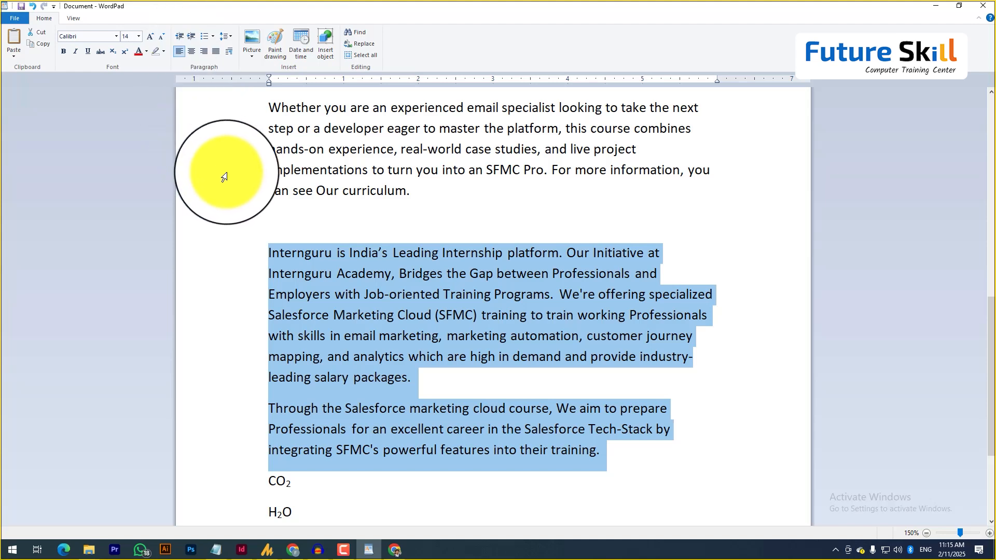
pyautogui.click(217, 58)
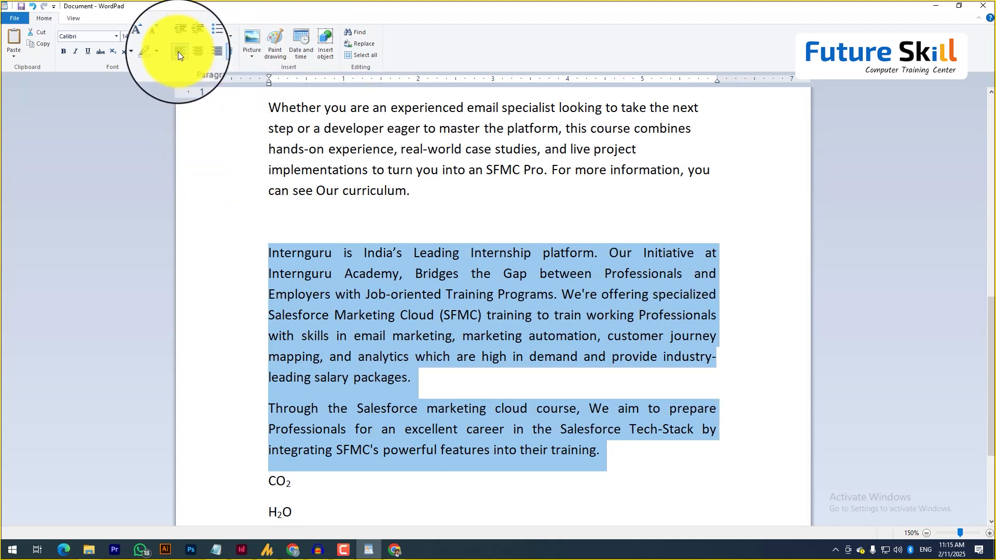
pyautogui.click(178, 51)
pyautogui.click(217, 58)
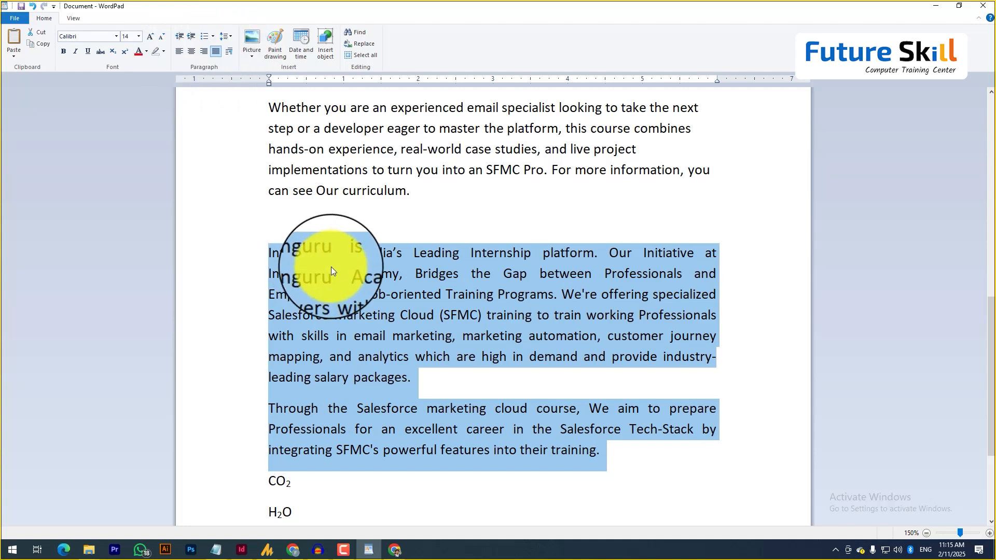
# - Set the line spacing of the two justified paragraphs to 1.5 and then to 2
pyautogui.click(226, 38)
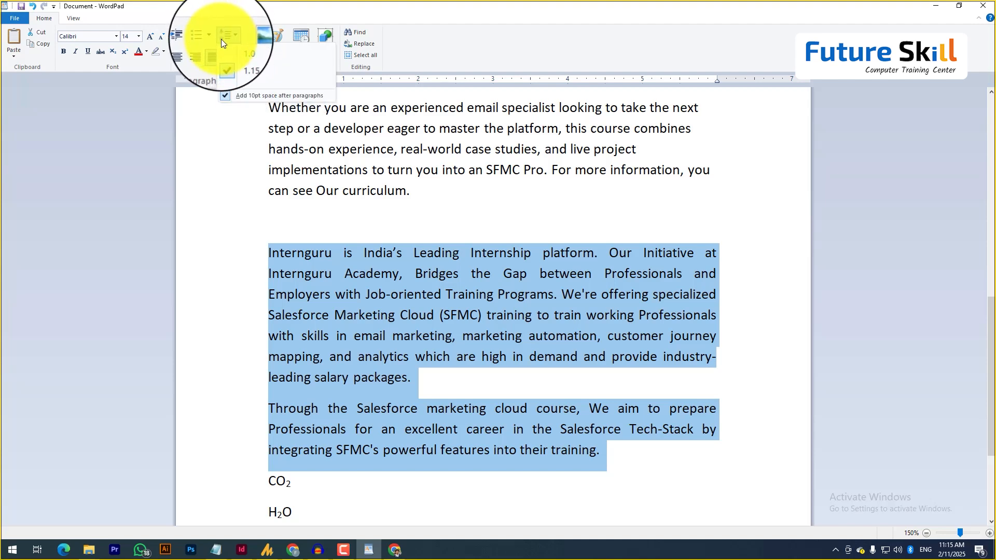
pyautogui.click(227, 39)
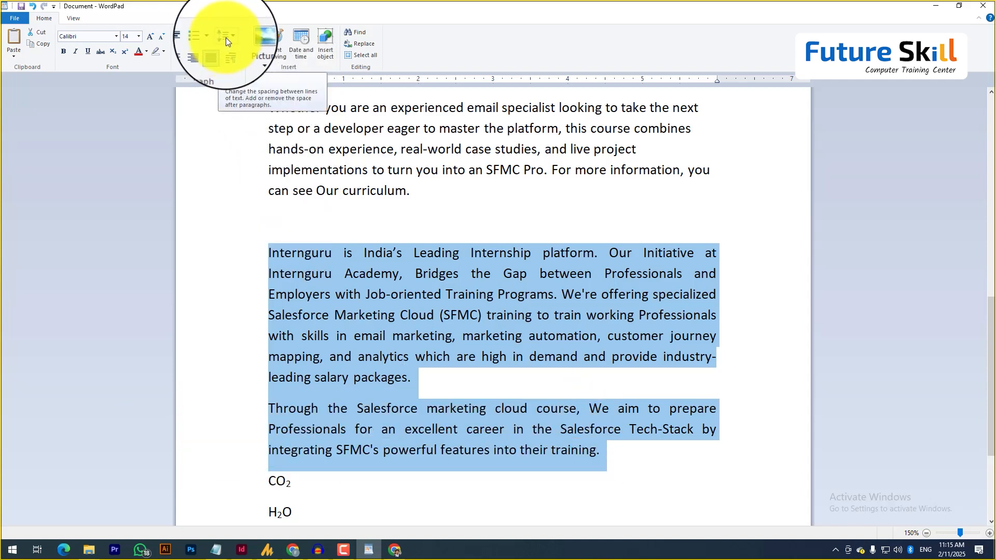
pyautogui.click(226, 38)
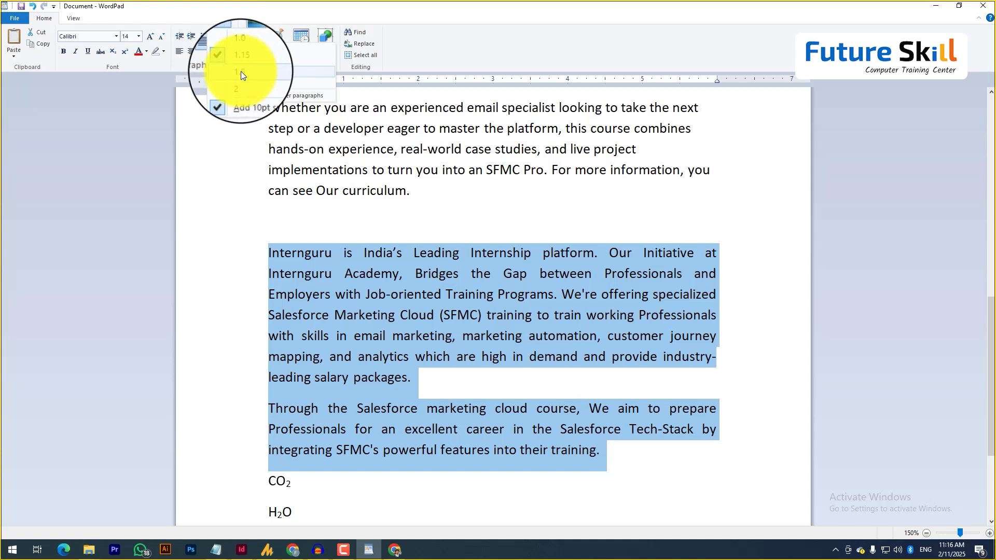
pyautogui.click(239, 73)
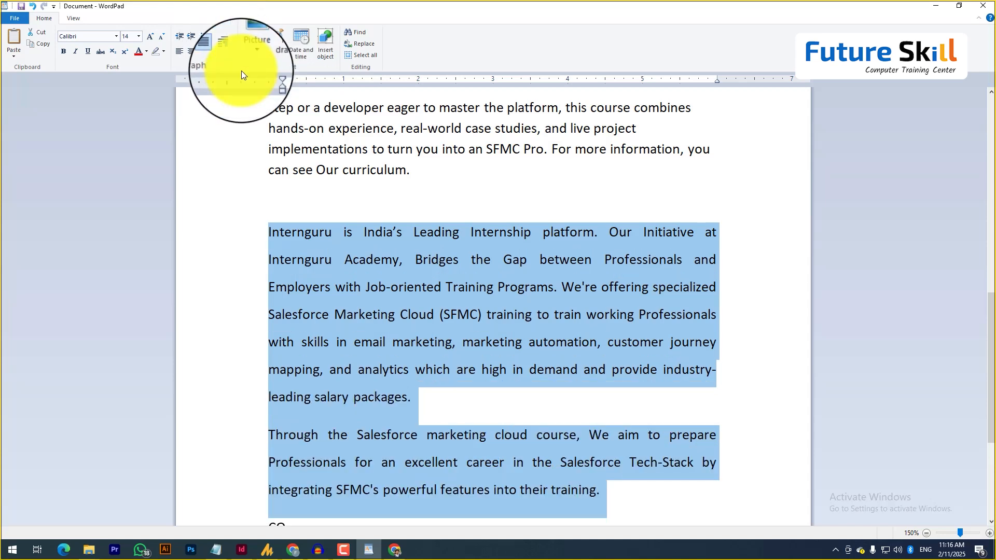
pyautogui.click(230, 40)
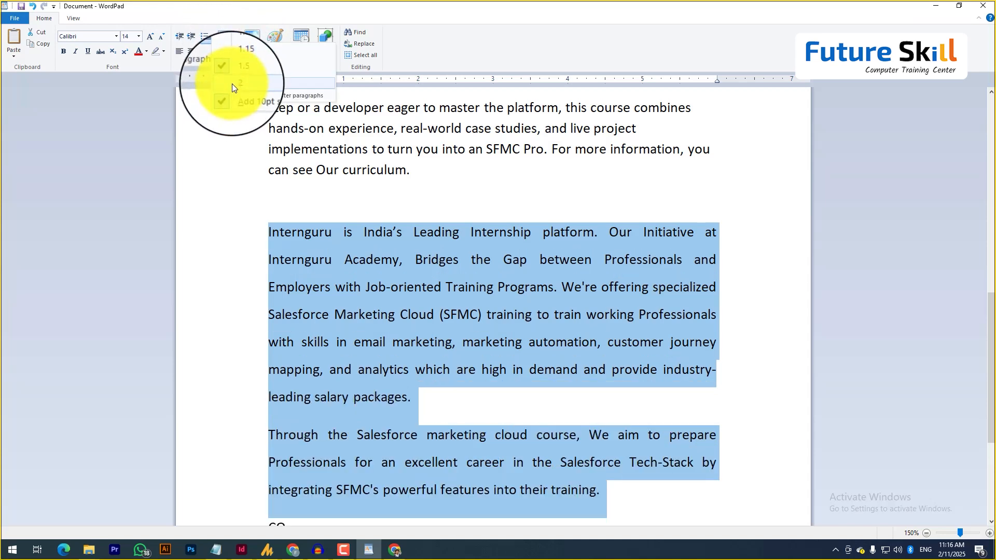
pyautogui.click(232, 83)
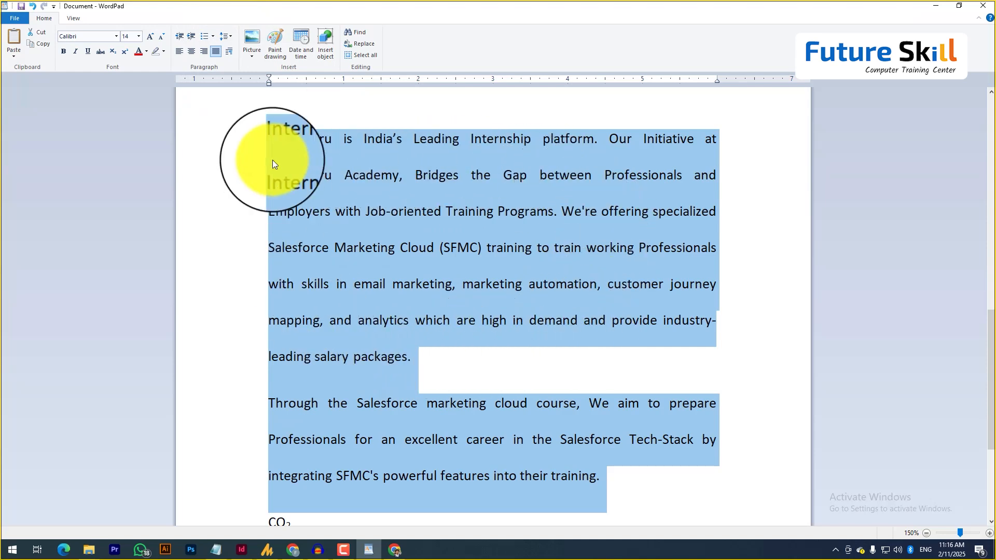
# - Set the line spacing of the two selected paragraphs to 1.15
pyautogui.click(226, 36)
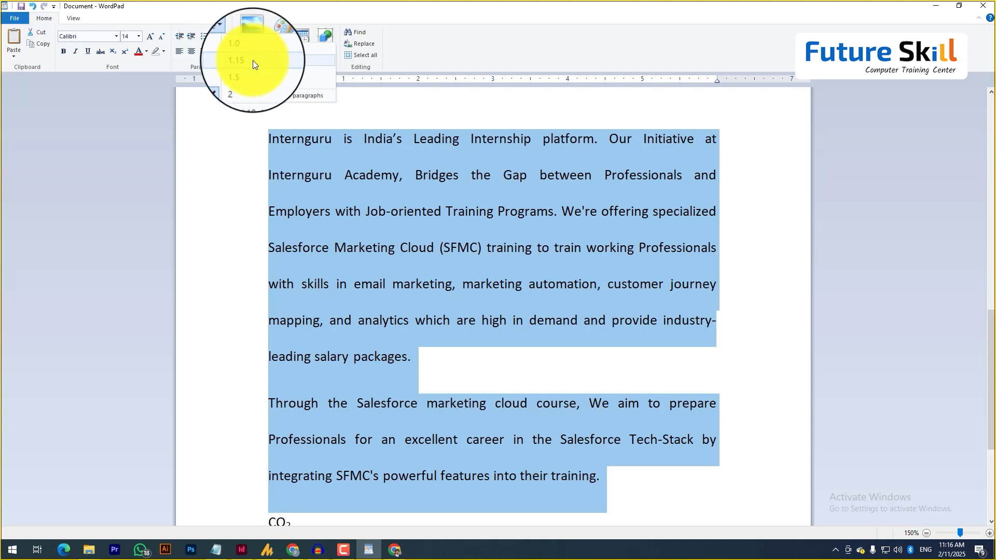
pyautogui.click(246, 60)
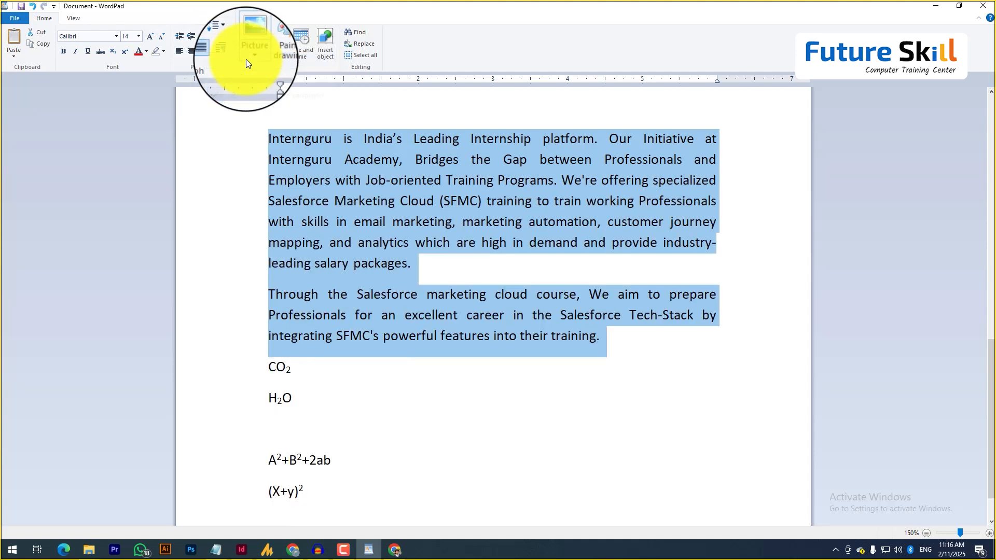
pyautogui.click(225, 36)
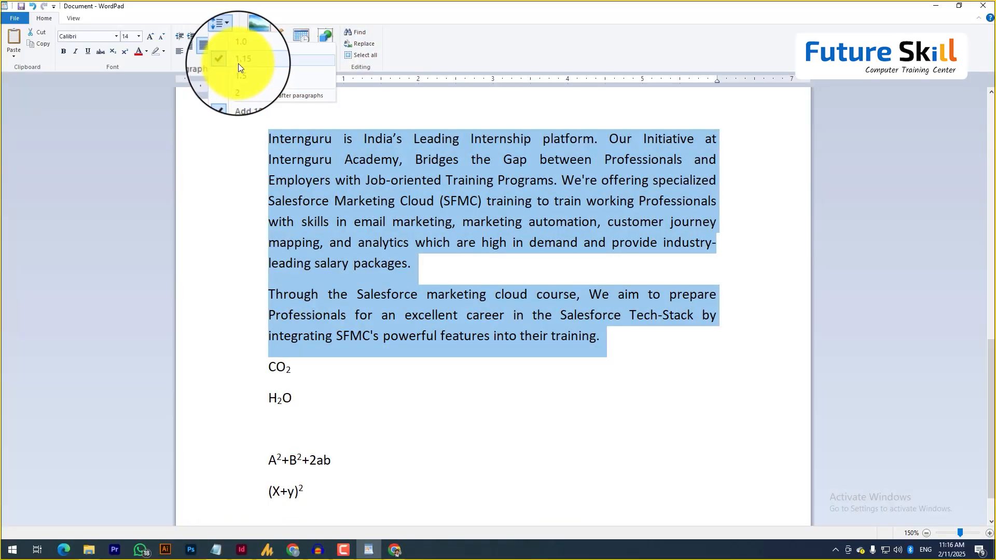
pyautogui.click(241, 62)
# - Increase the selected paragraphs' line spacing to 1.5 and again to 2
pyautogui.click(228, 37)
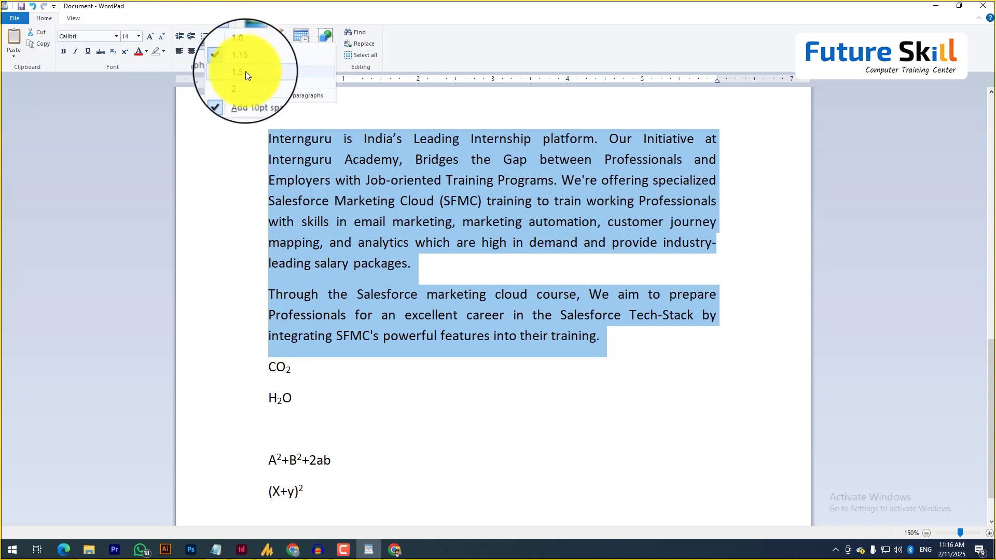
pyautogui.click(245, 73)
pyautogui.click(226, 37)
pyautogui.click(238, 83)
# - Return the two justified paragraphs to 1.15 line spacing, keeping the 10pt space after paragraphs
pyautogui.click(227, 37)
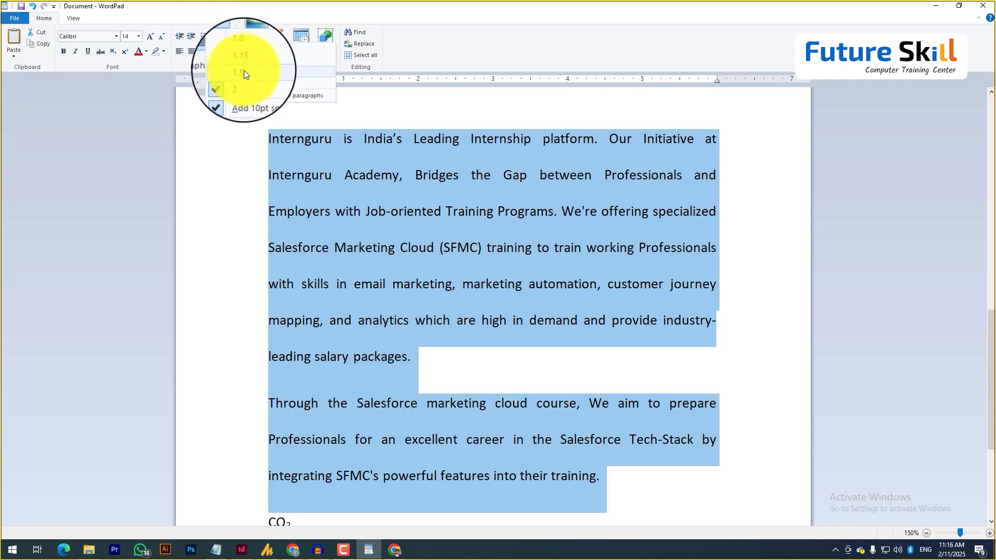
pyautogui.click(244, 71)
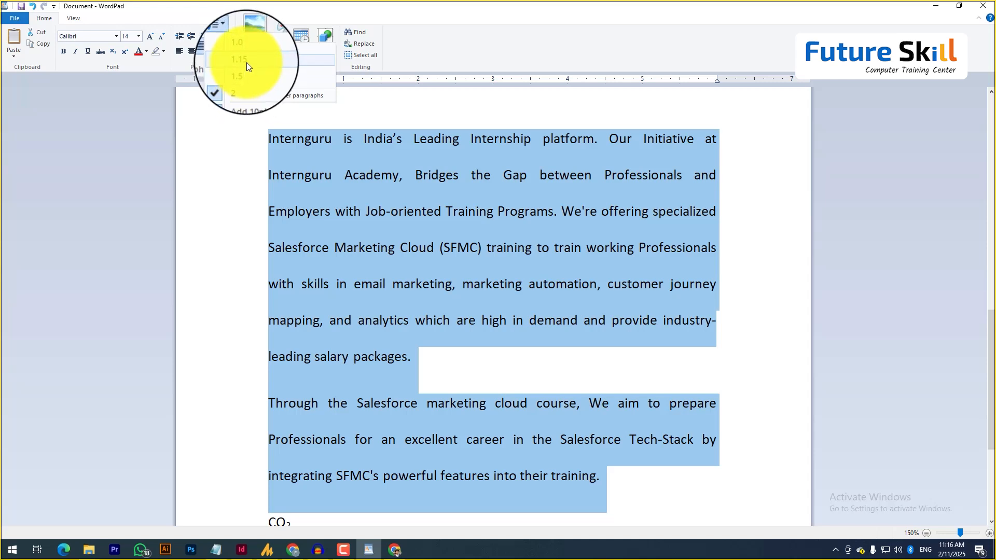
pyautogui.click(273, 95)
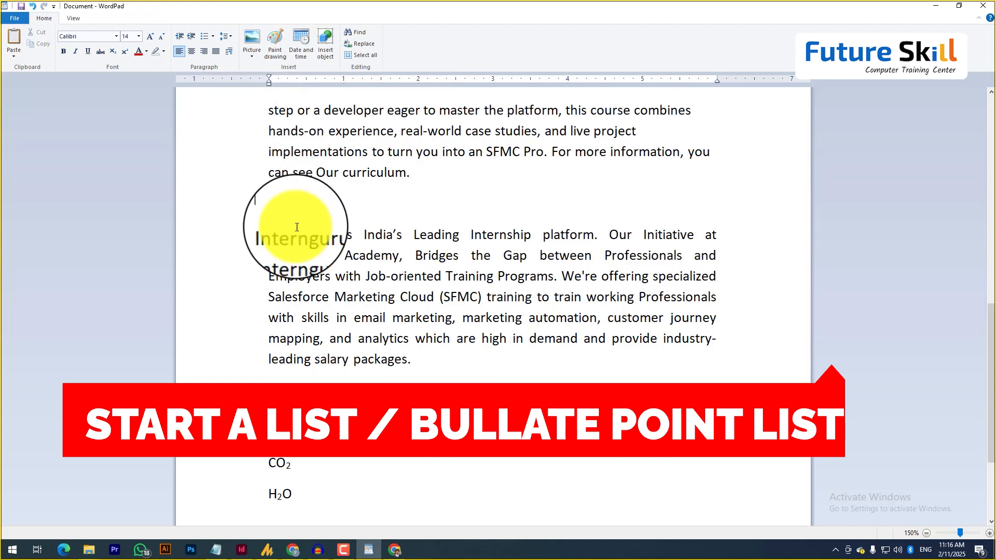
# - Turn the paragraph starting "Internguru is India's Leading" into a numbered list in the 1., 2., 3. style
pyautogui.moveTo(270, 236); pyautogui.dragTo(418, 363)
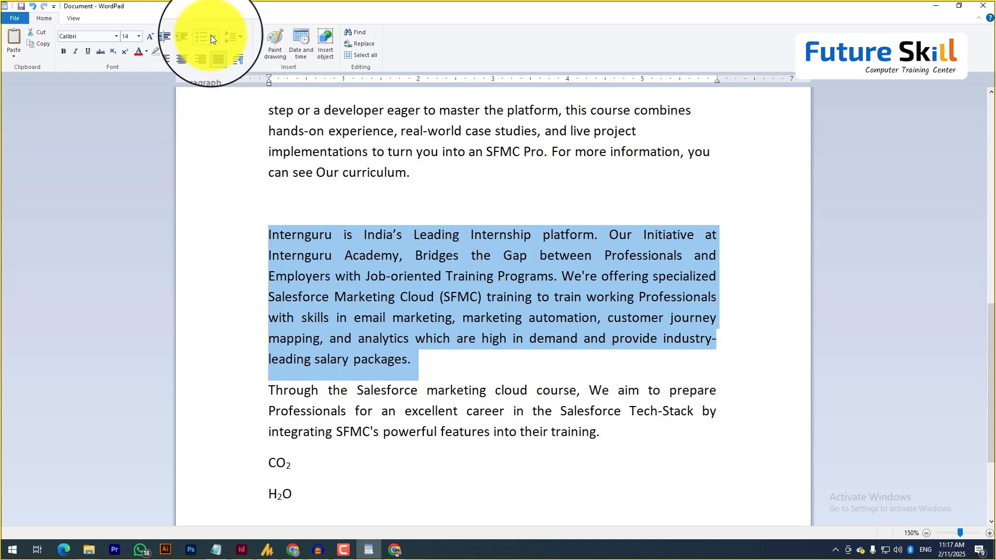
pyautogui.click(210, 36)
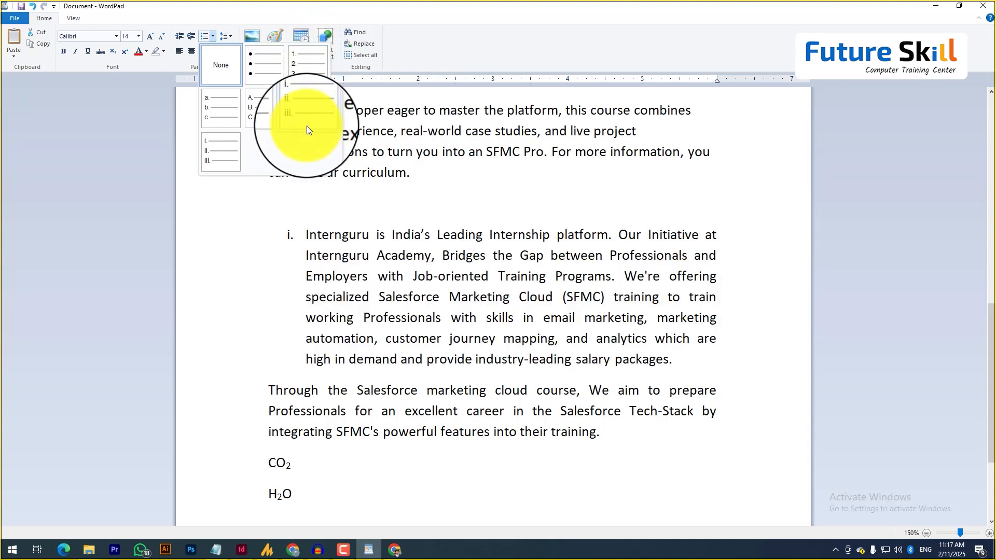
pyautogui.click(305, 70)
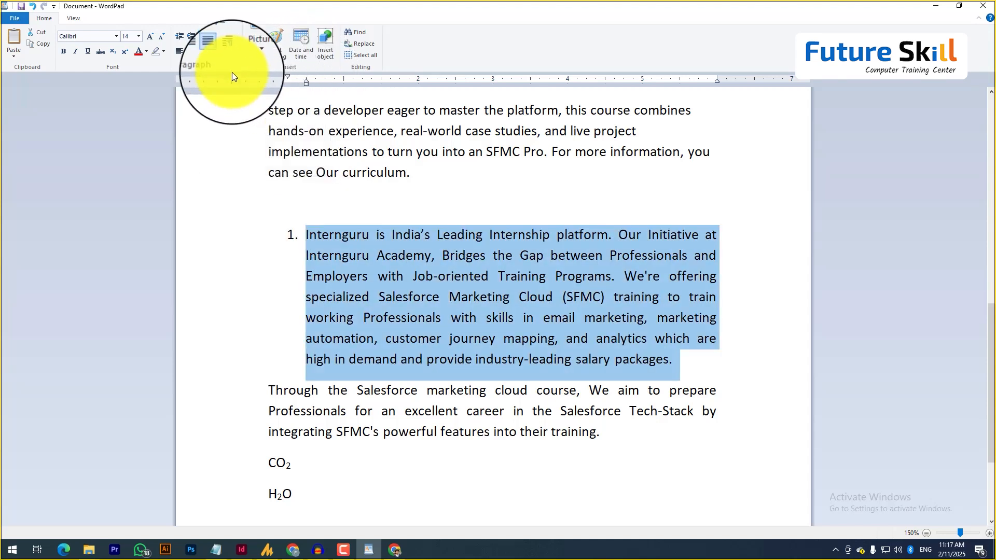
pyautogui.click(209, 35)
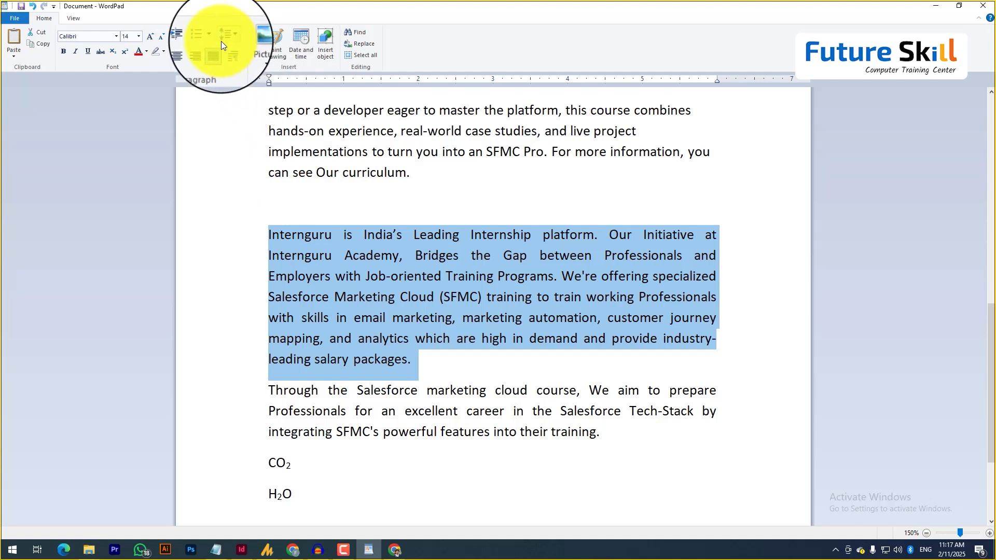
pyautogui.click(203, 35)
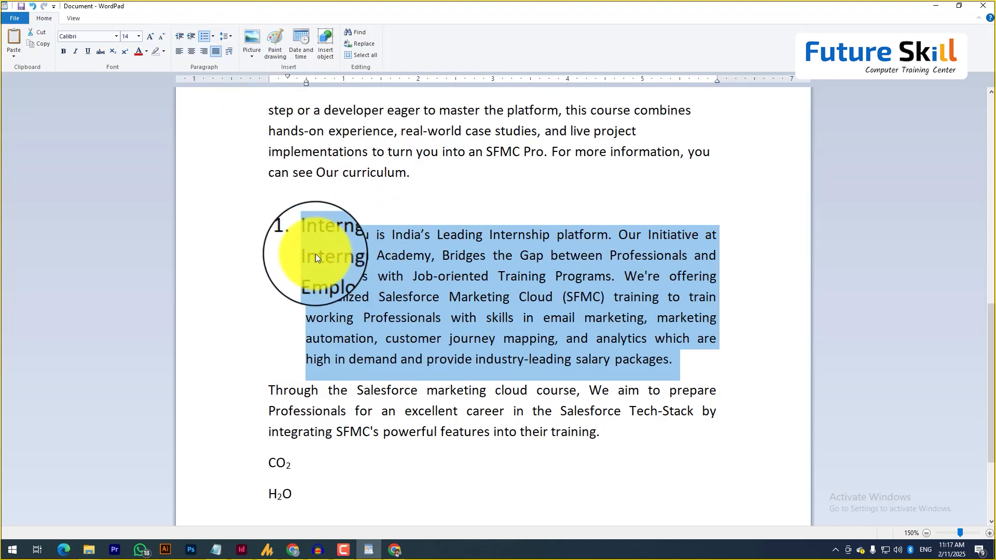
# - Split the numbered paragraph into separate list items after "Leading", "Our Initiative", "Bridges" and "Professionals", and once more within the item starting "and Employers"
pyautogui.click(296, 282)
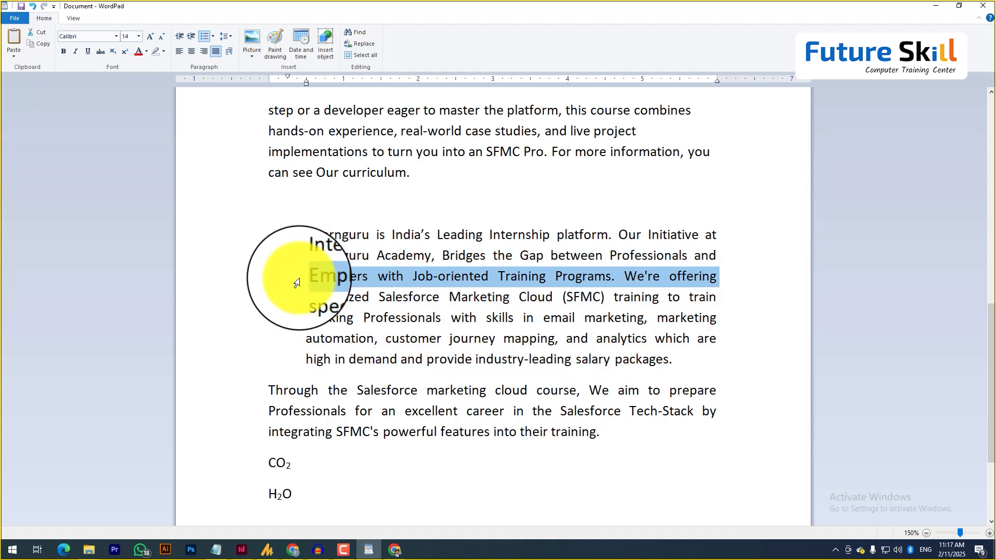
pyautogui.click(486, 234)
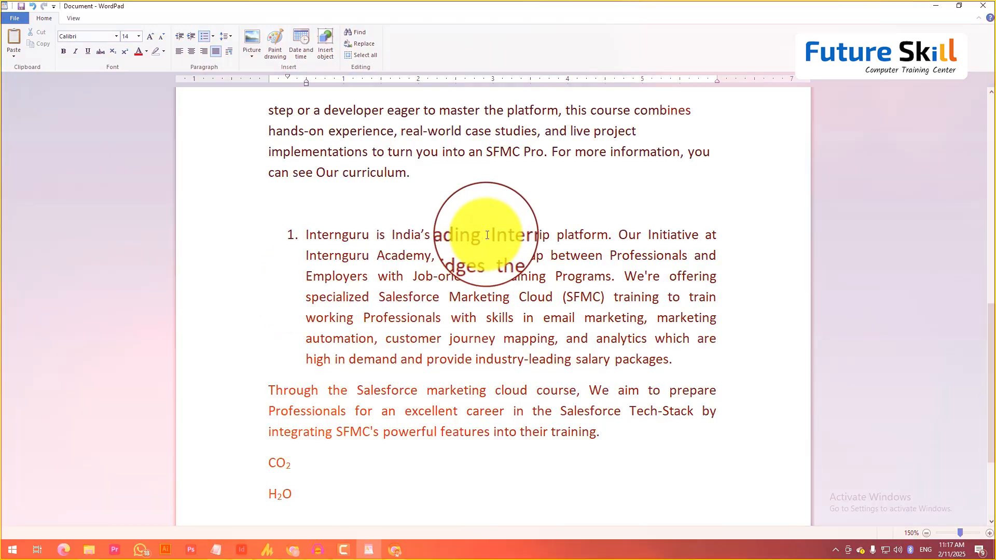
pyautogui.press('Return')
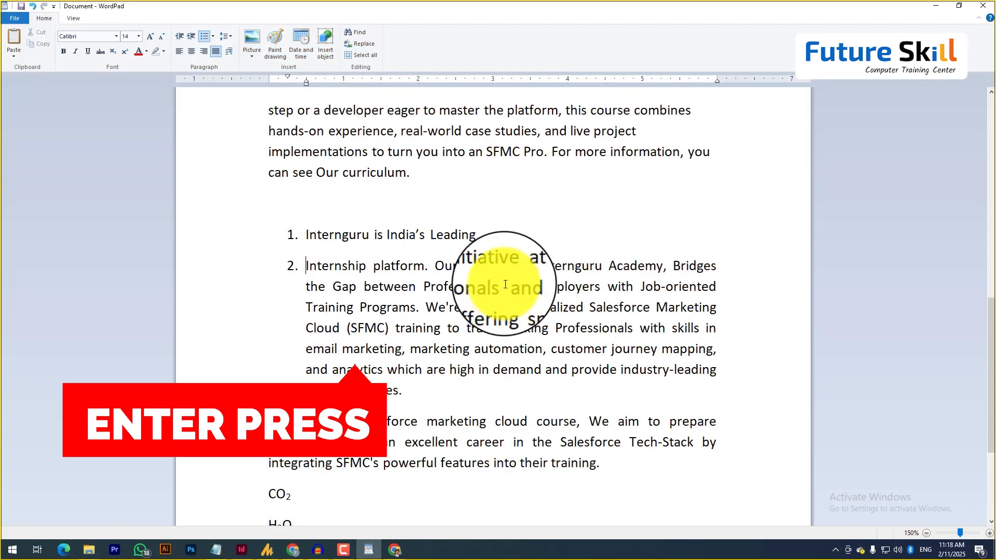
pyautogui.click(514, 264)
pyautogui.press('Return')
pyautogui.click(501, 297)
pyautogui.press('Return')
pyautogui.click(502, 336)
pyautogui.press('Return')
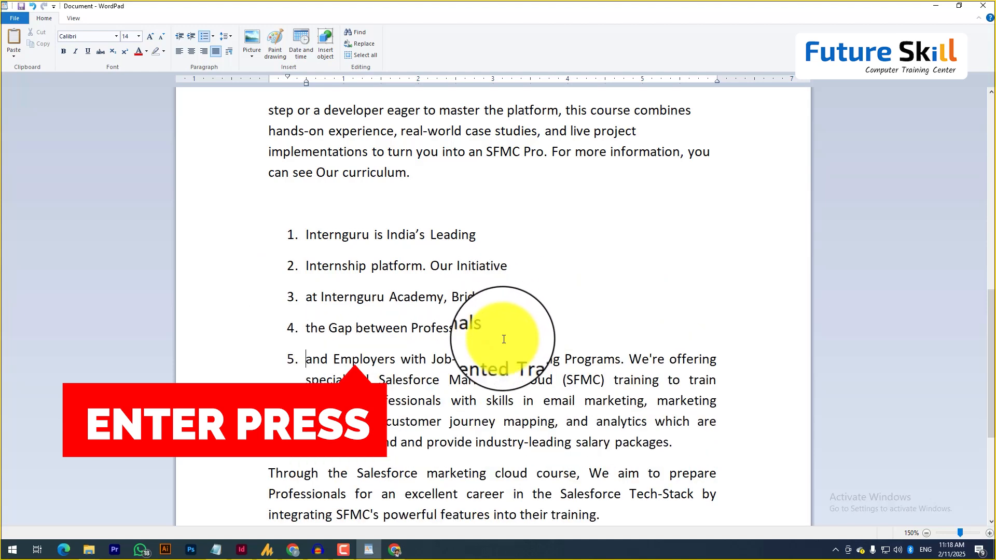
pyautogui.click(516, 359)
pyautogui.press('Return')
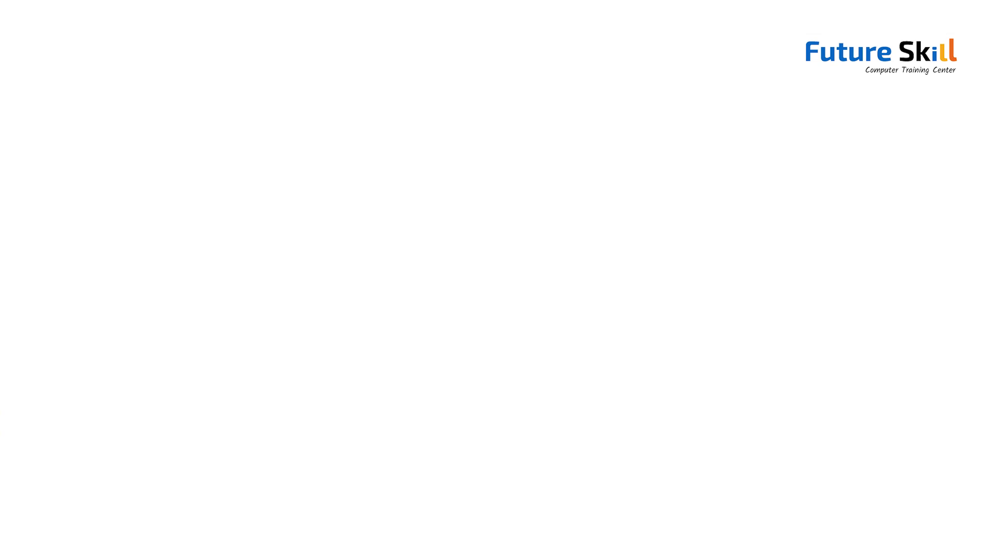
# - Split the last part of the numbered list into separate items after "analytics which" and "demand and provide"
pyautogui.click(505, 359)
pyautogui.press('Return')
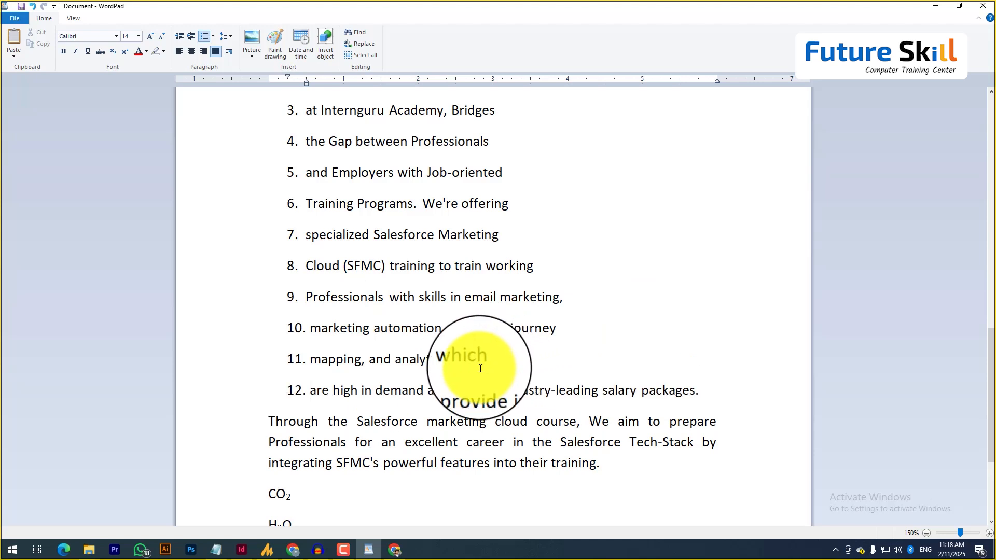
pyautogui.click(502, 390)
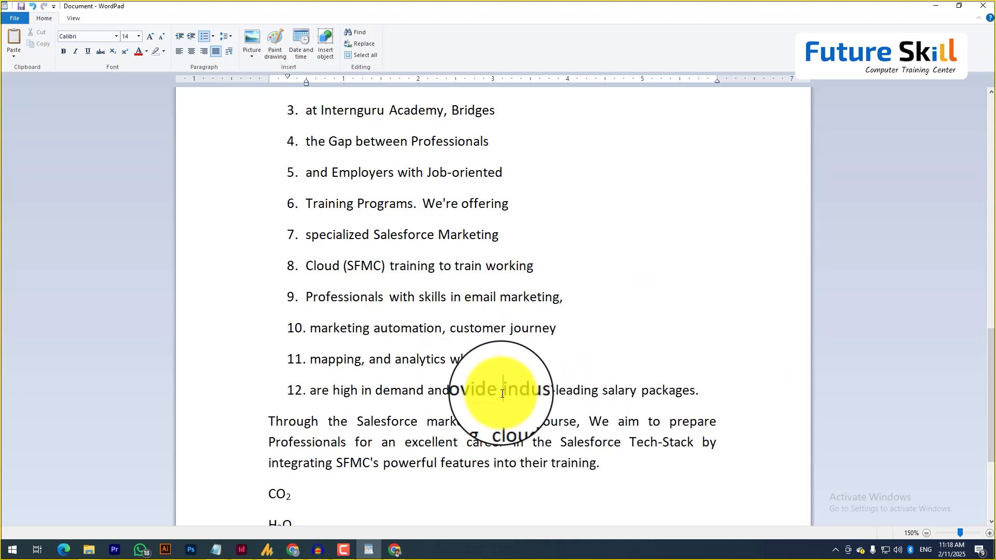
pyautogui.press('Return')
# - End the numbered list below "industry-leading salary packages.", leaving empty unnumbered lines before the paragraph starting "Through the Salesforce"
pyautogui.click(511, 421)
pyautogui.scroll(-2, 453, 397)
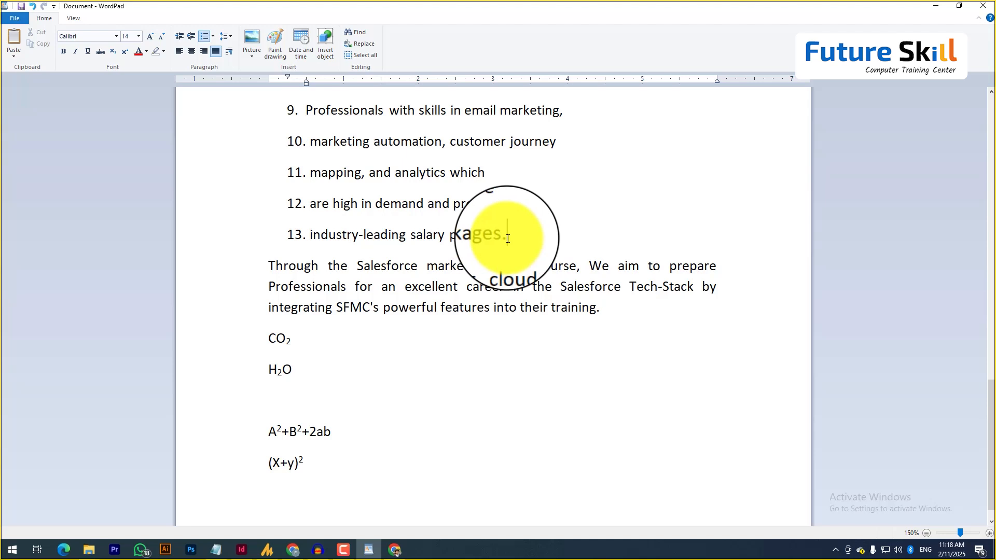
pyautogui.press('Return')
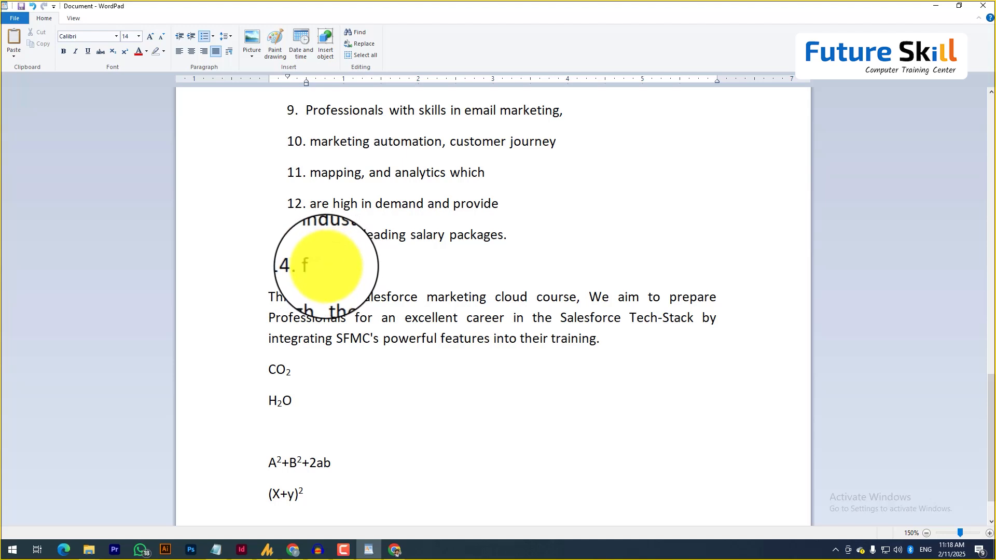
pyautogui.moveTo(326, 267); pyautogui.dragTo(287, 269)
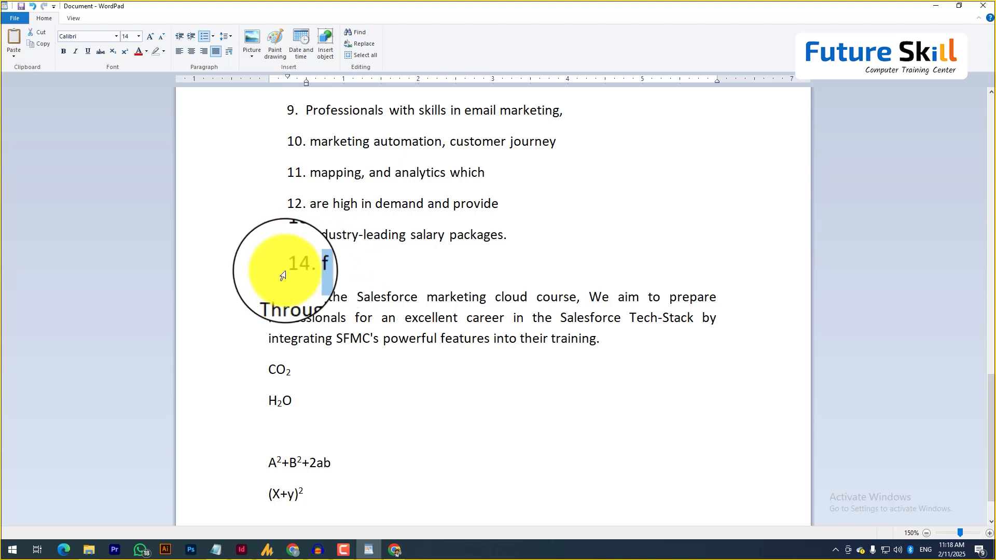
pyautogui.press('Return')
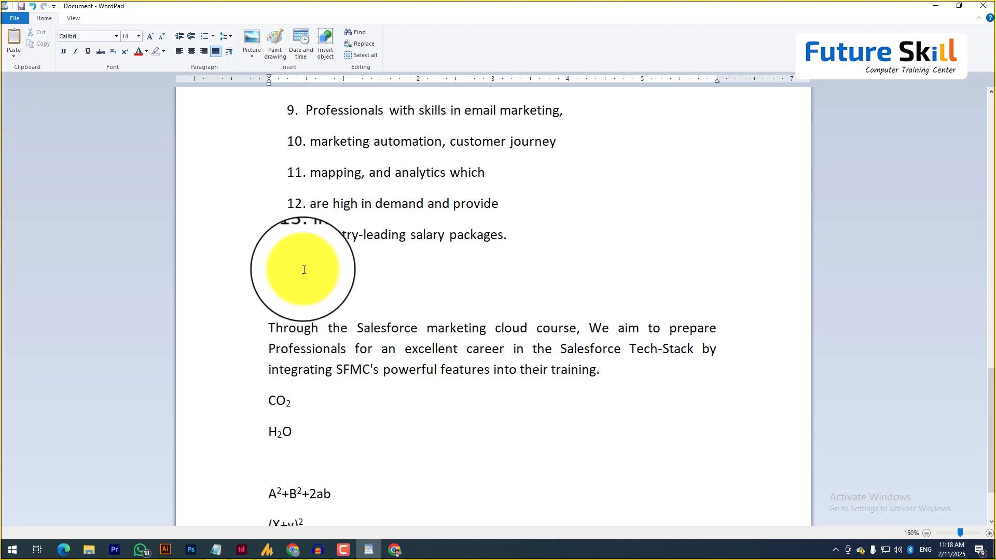
# - Change the numbering of the whole list starting "Internguru is India's Leading" to the lowercase Roman i., ii., iii. style
pyautogui.scroll(1, 321, 279)
pyautogui.scroll(10, 322, 275)
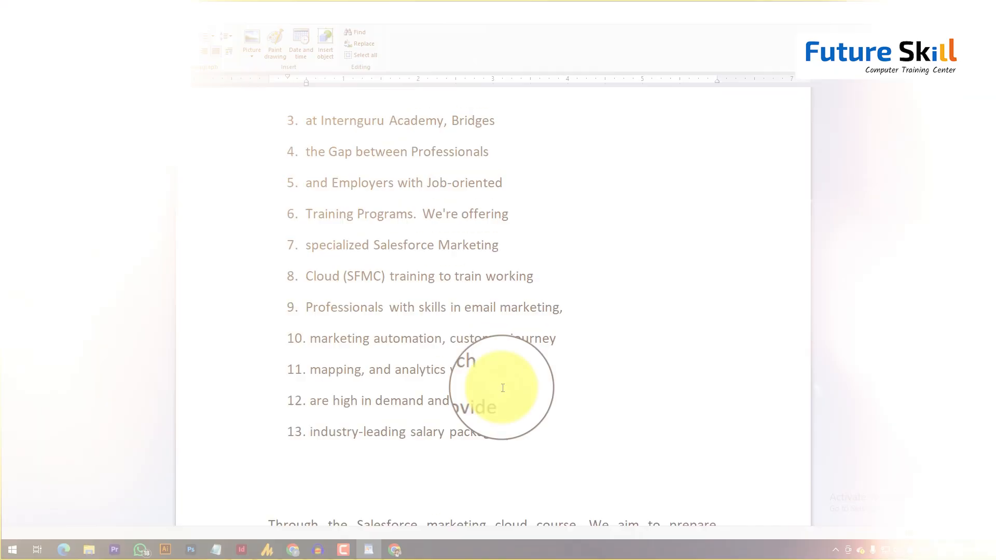
pyautogui.keyDown('shift'); pyautogui.click(307, 235); pyautogui.keyUp('shift')
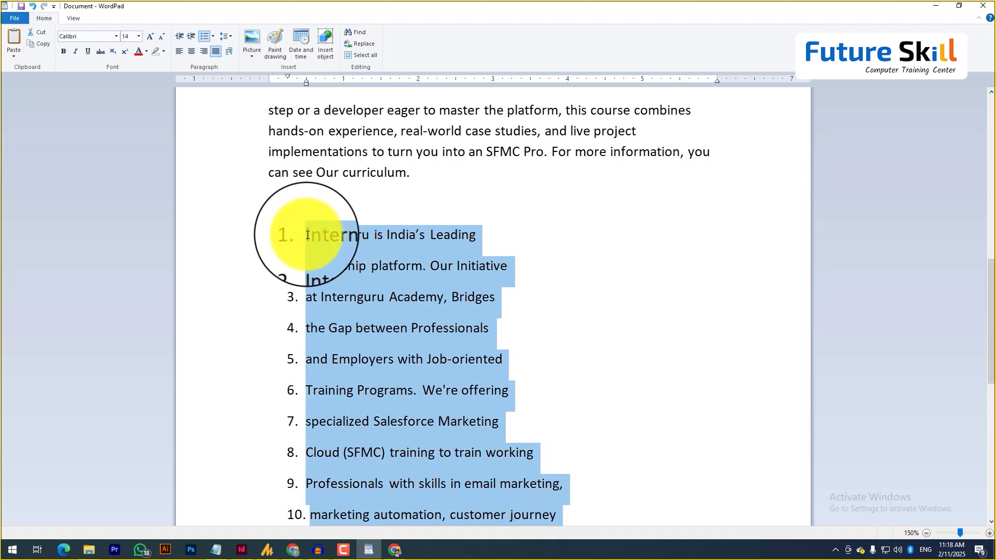
pyautogui.click(213, 36)
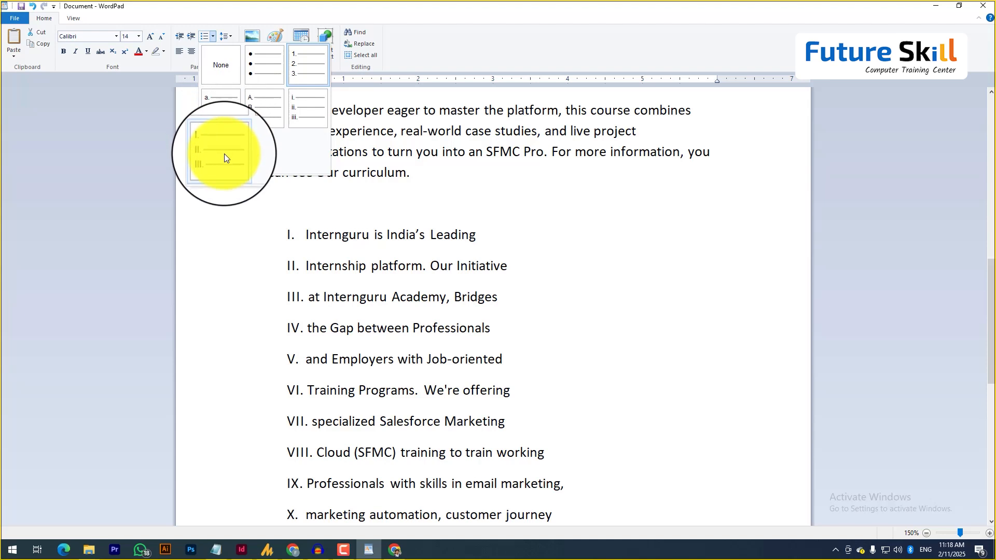
pyautogui.click(307, 111)
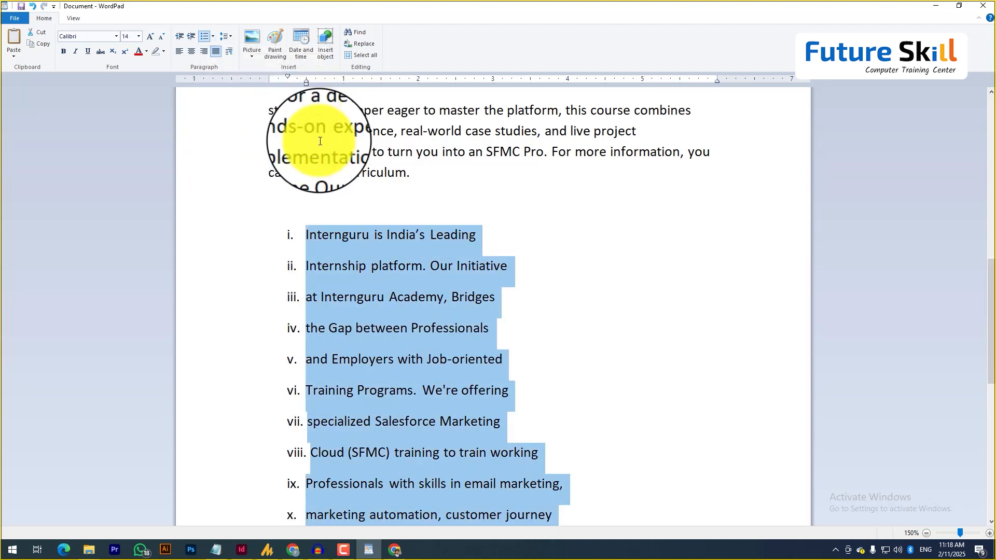
# - Increase the left indent of the paragraph starting "Whether you are an experienced email specialist" by three levels
pyautogui.scroll(-1, 375, 235)
pyautogui.scroll(-3, 376, 236)
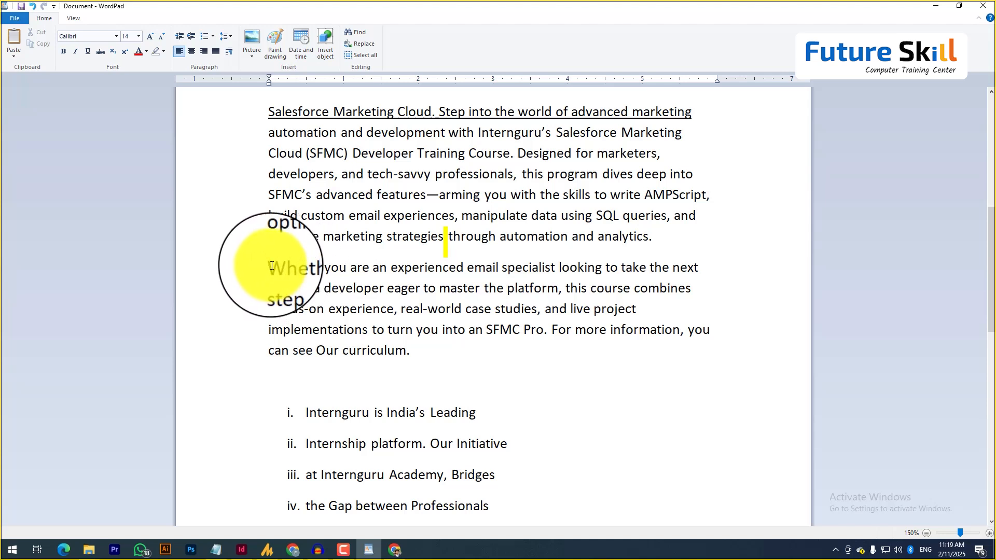
pyautogui.click(189, 37)
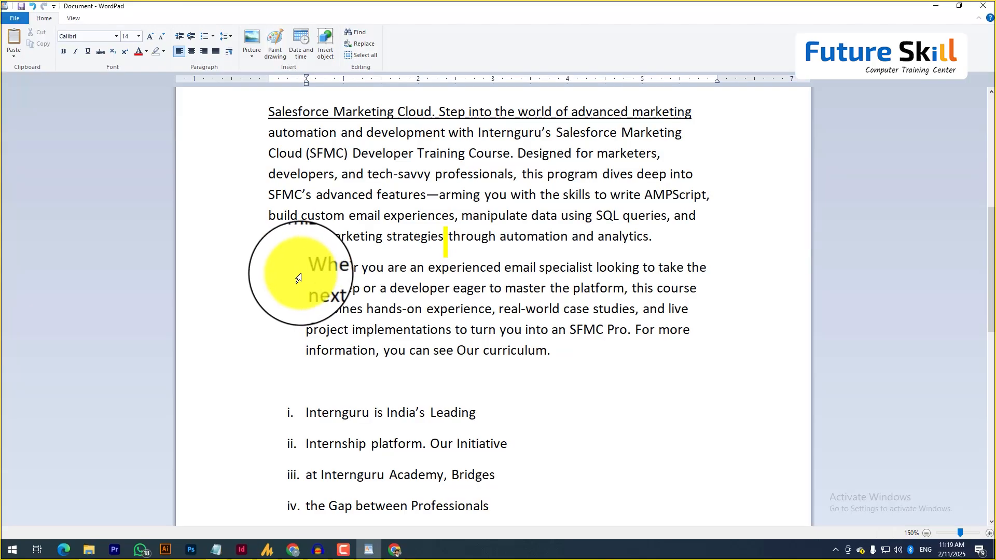
pyautogui.click(268, 288)
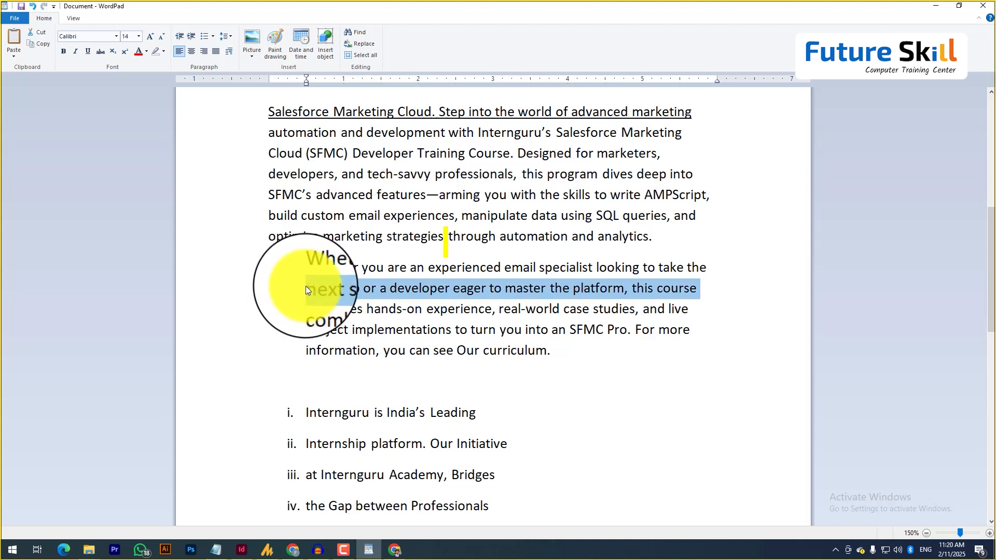
pyautogui.click(306, 267)
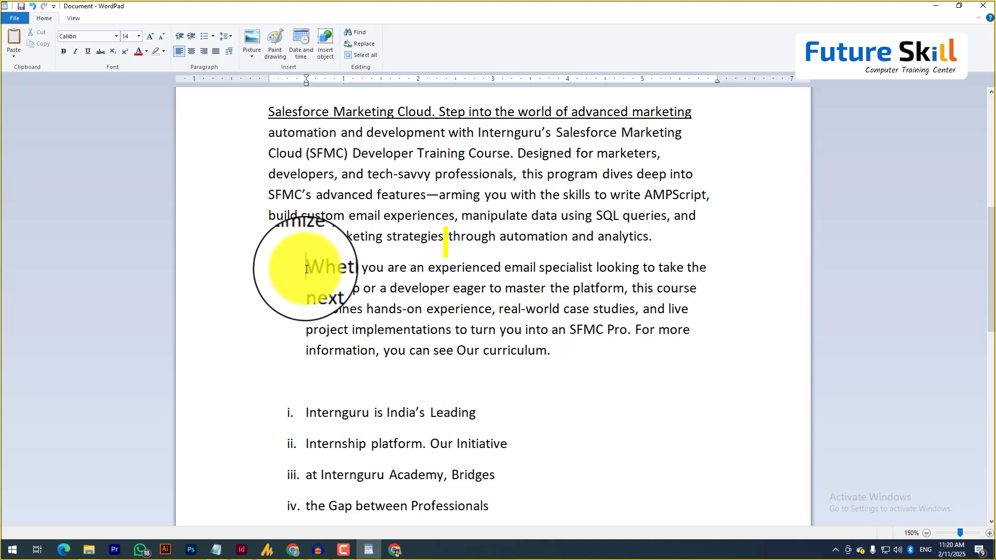
pyautogui.click(191, 35)
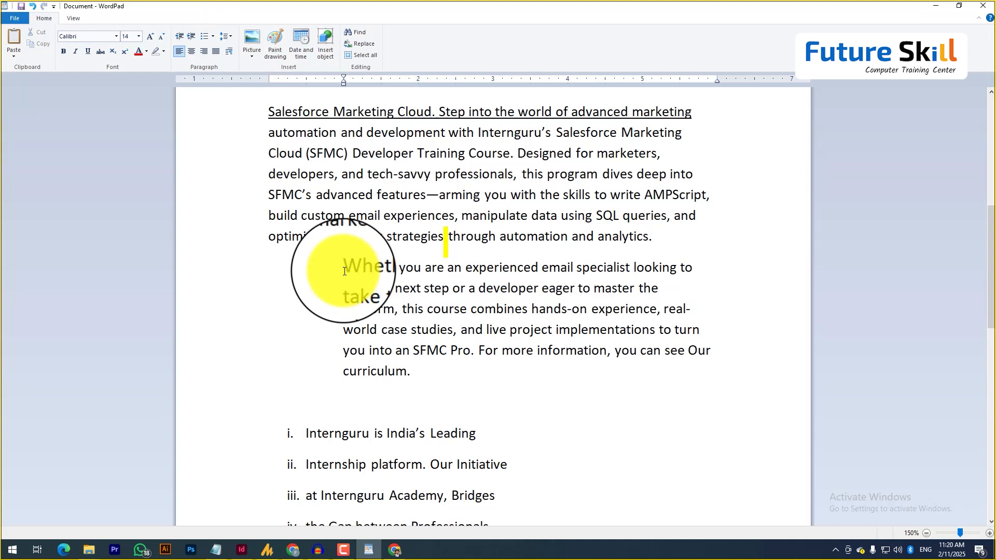
pyautogui.click(195, 35)
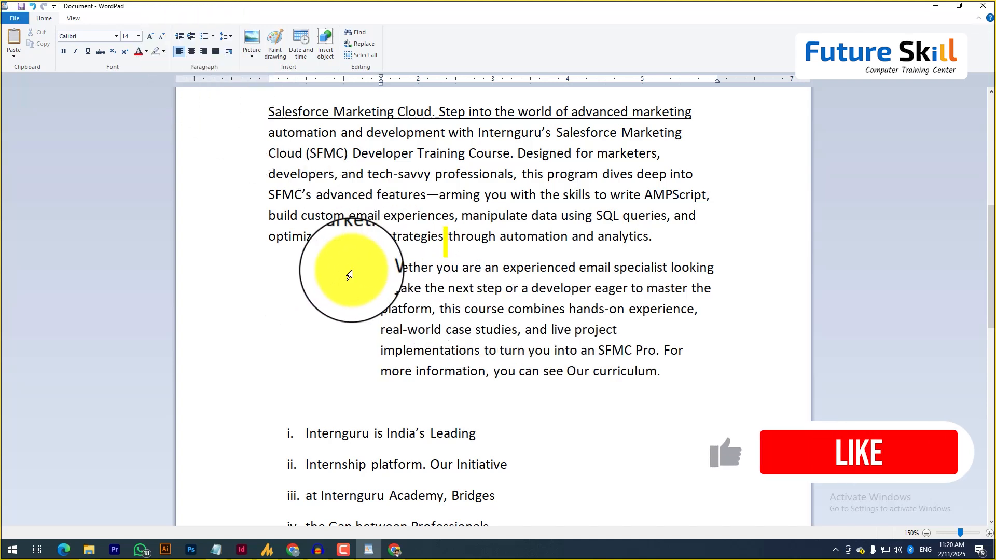
# - Decrease the indent of the "Whether you are" paragraph by three levels, back to the page margin
pyautogui.click(178, 36)
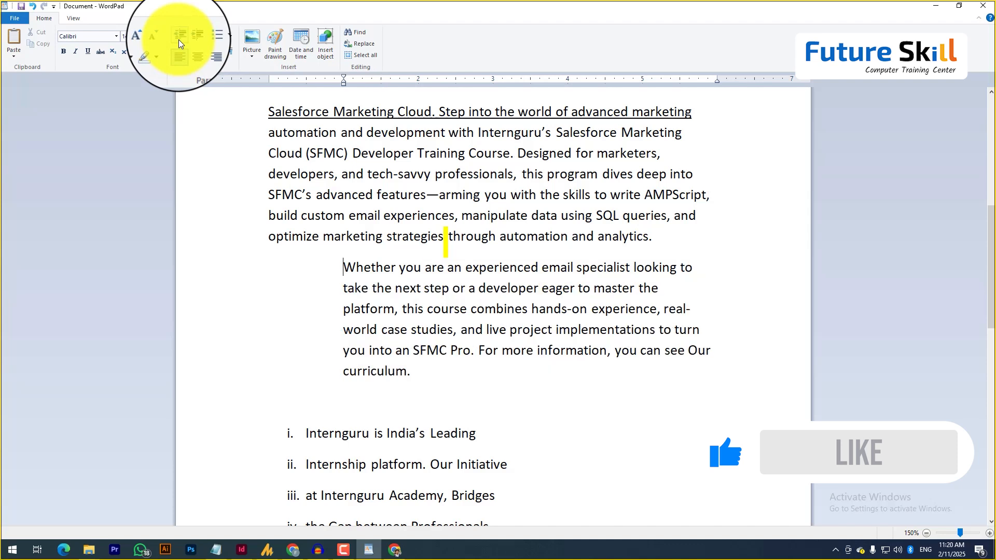
pyautogui.click(178, 35)
pyautogui.click(179, 39)
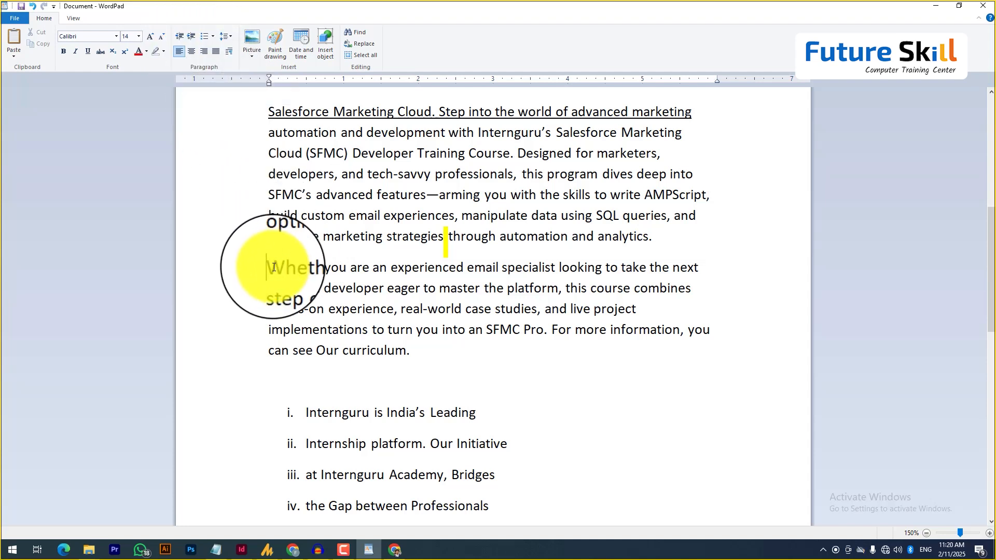
# - Increase the indent of the "Whether you are" paragraph by two levels and decrease it by two levels again
pyautogui.click(190, 39)
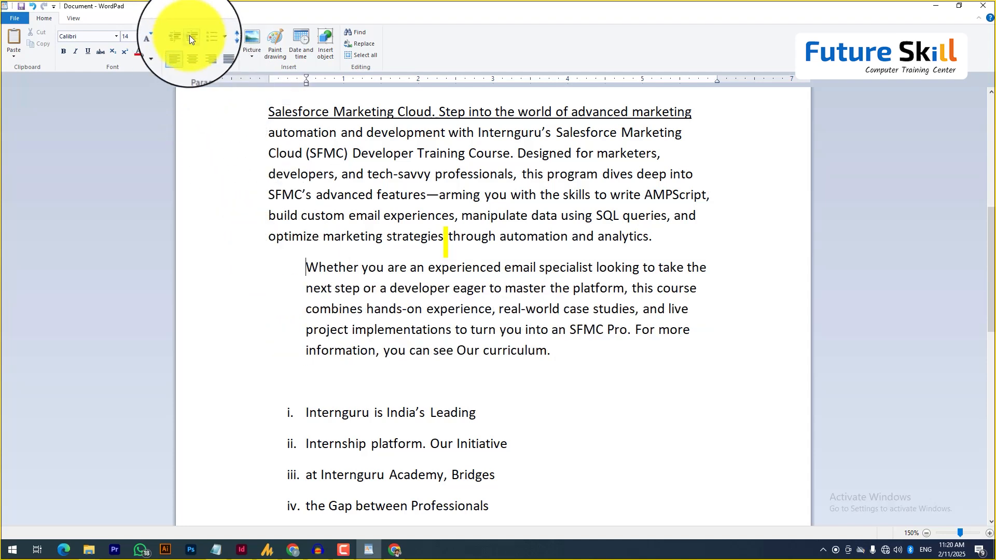
pyautogui.click(188, 36)
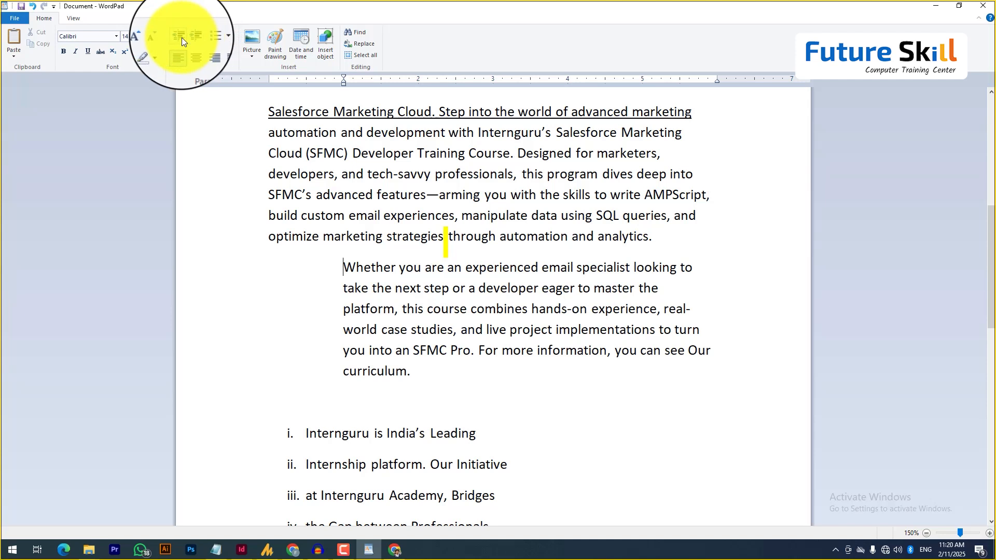
pyautogui.click(182, 38)
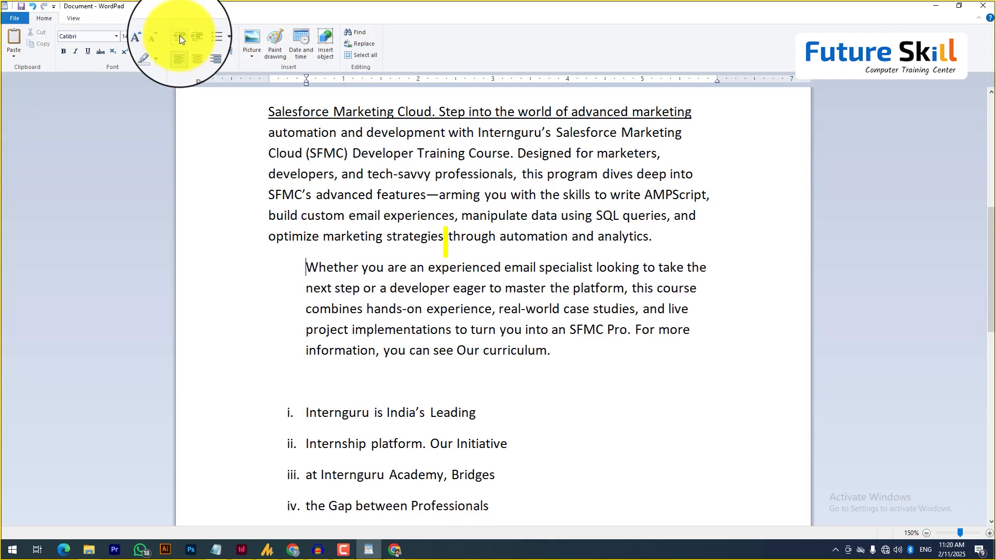
pyautogui.click(179, 35)
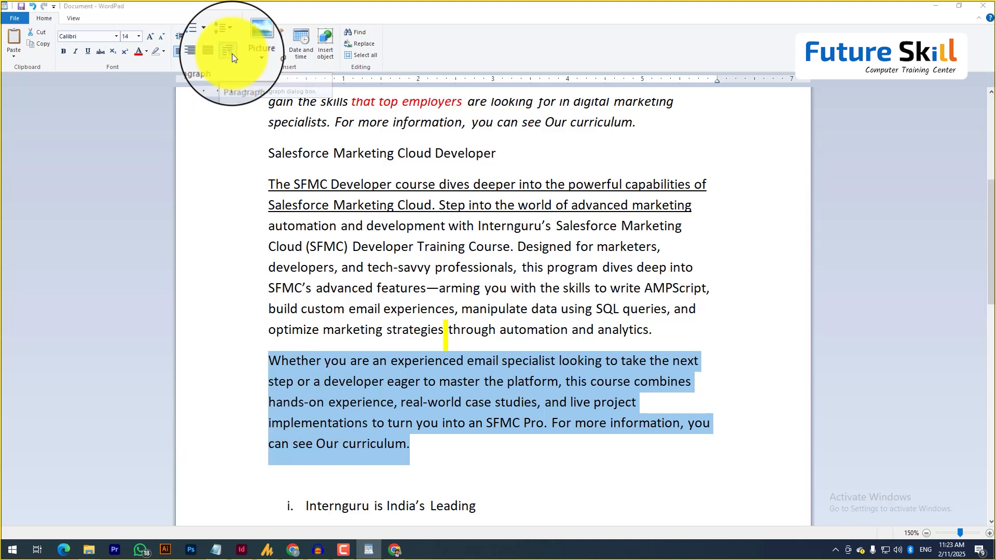
# - Open the Paragraph settings for the selected "Whether you are" paragraph to view its indentation, spacing and alignment options
pyautogui.click(232, 54)
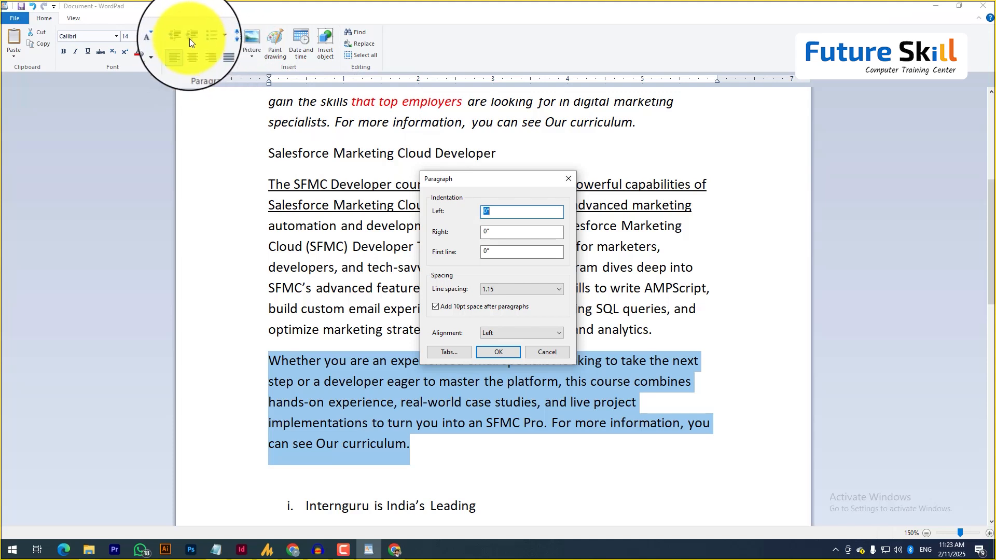
pyautogui.moveTo(446, 179); pyautogui.dragTo(468, 130)
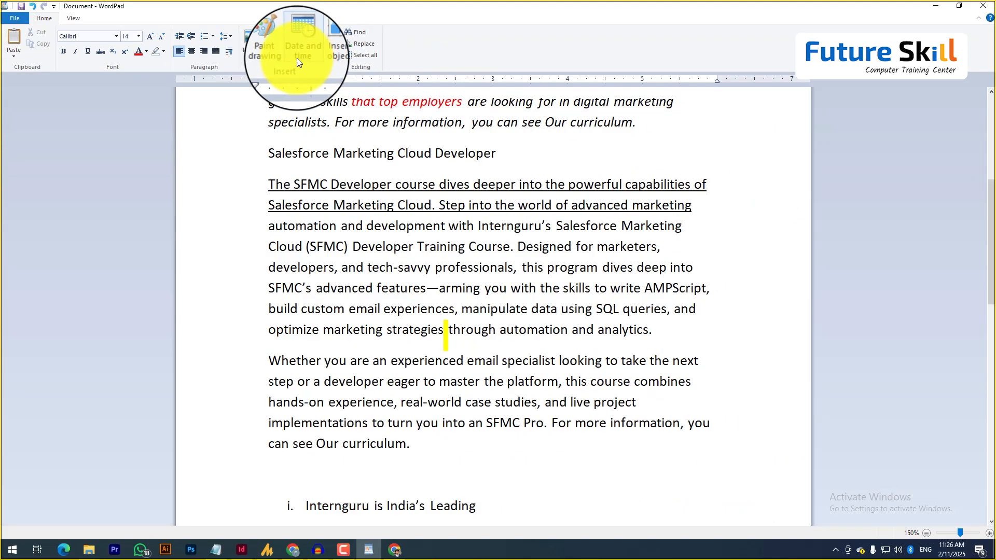
# - Insert the picture "internguru home cover blue" from the Downloads folder after the italic paragraph ending "you can see Our curriculum."
pyautogui.scroll(3, 394, 223)
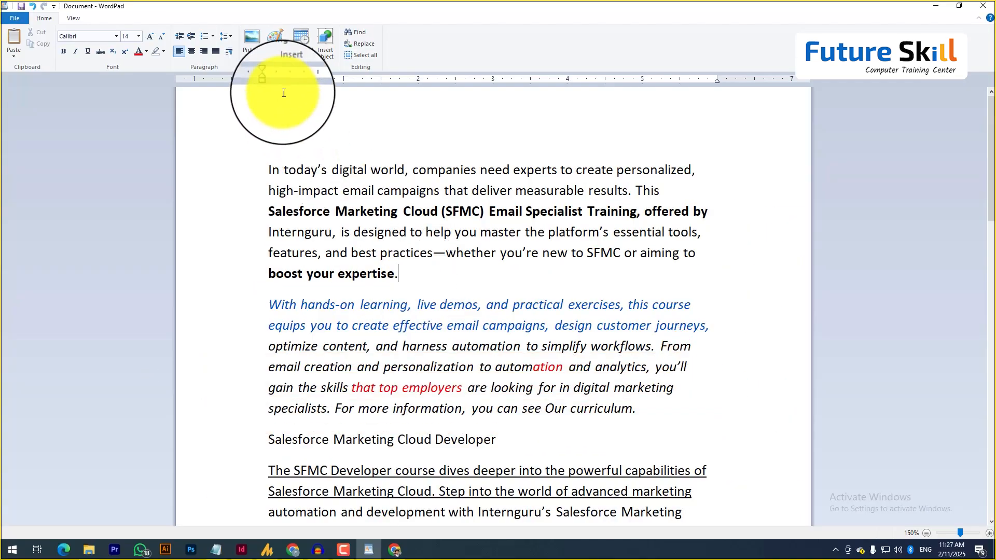
pyautogui.scroll(-1, 429, 287)
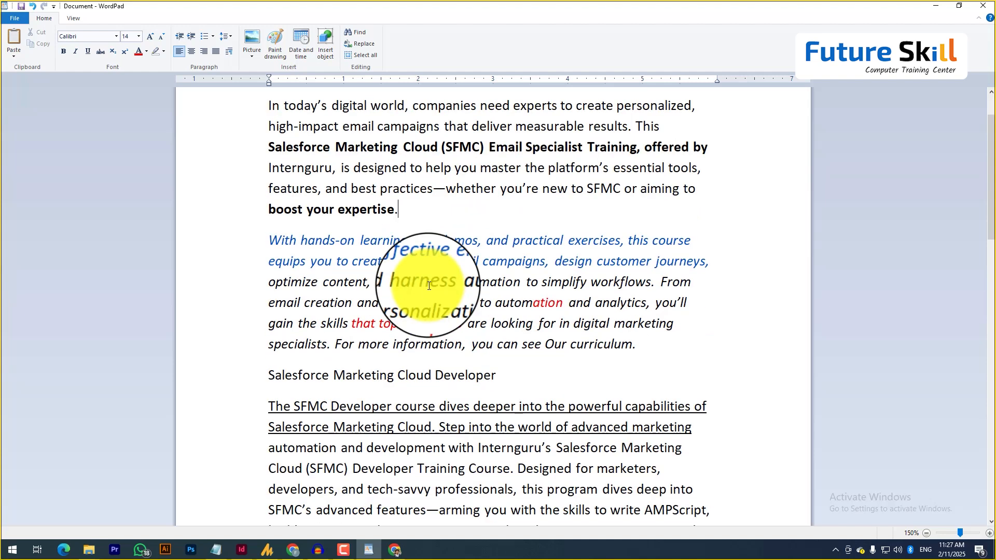
pyautogui.scroll(1, 435, 290)
pyautogui.click(651, 372)
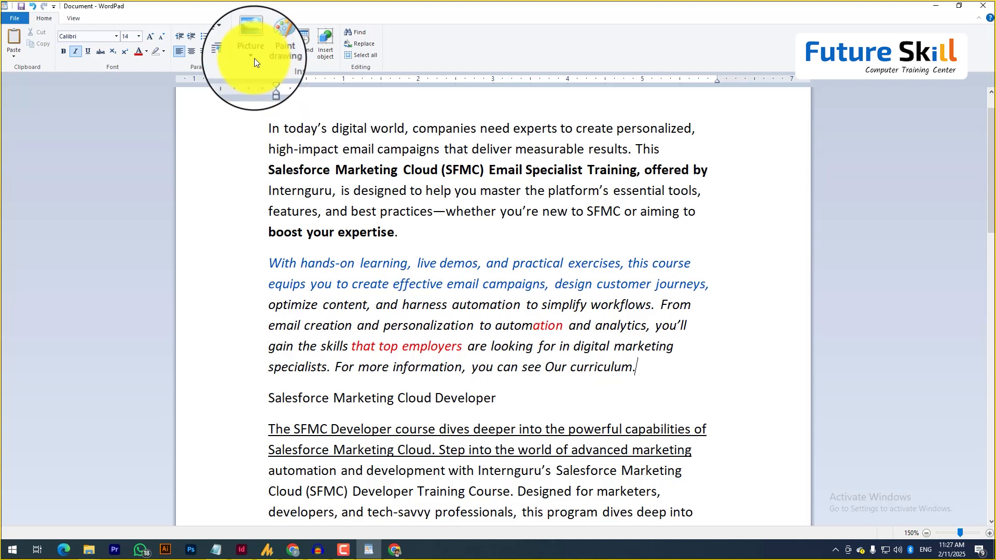
pyautogui.click(254, 41)
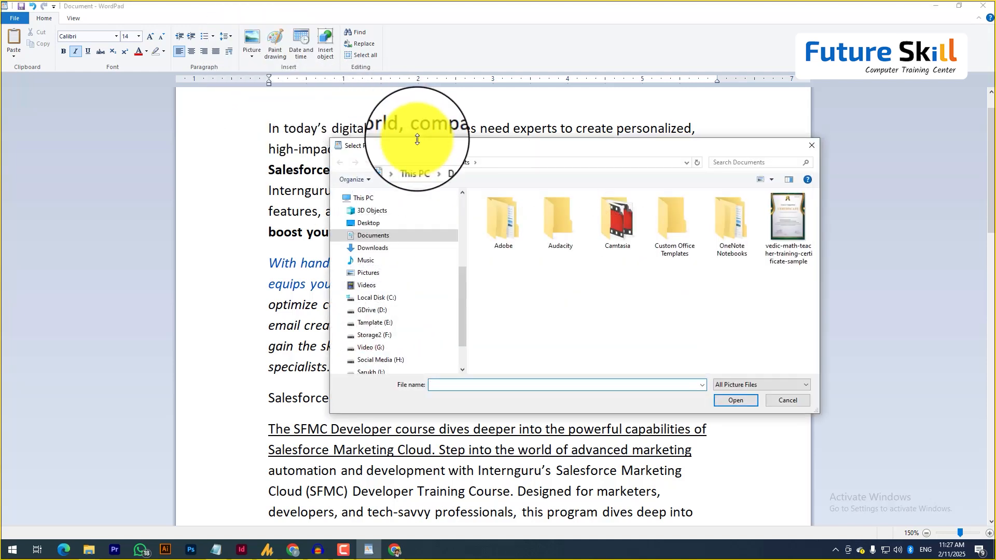
pyautogui.moveTo(681, 156); pyautogui.dragTo(800, 137)
pyautogui.click(251, 224)
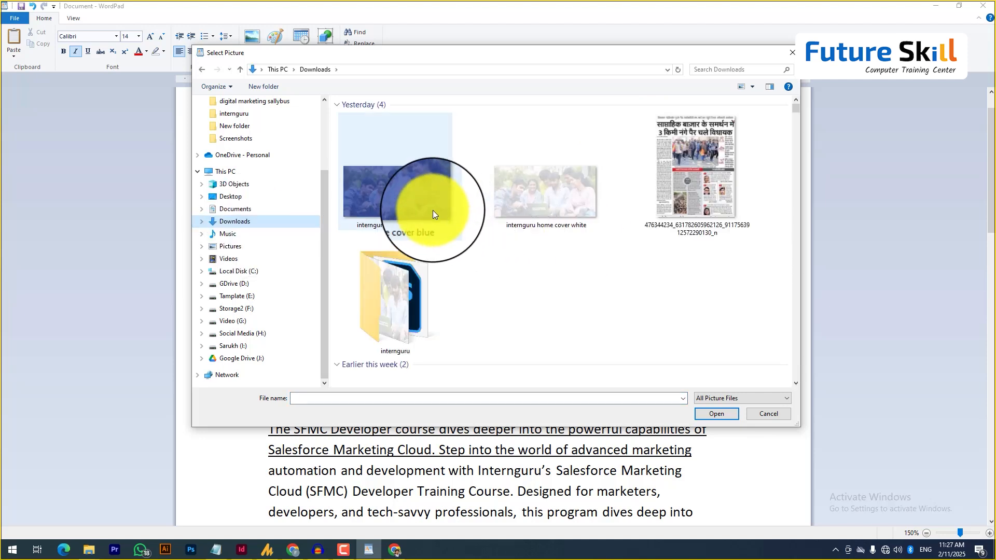
pyautogui.click(400, 195)
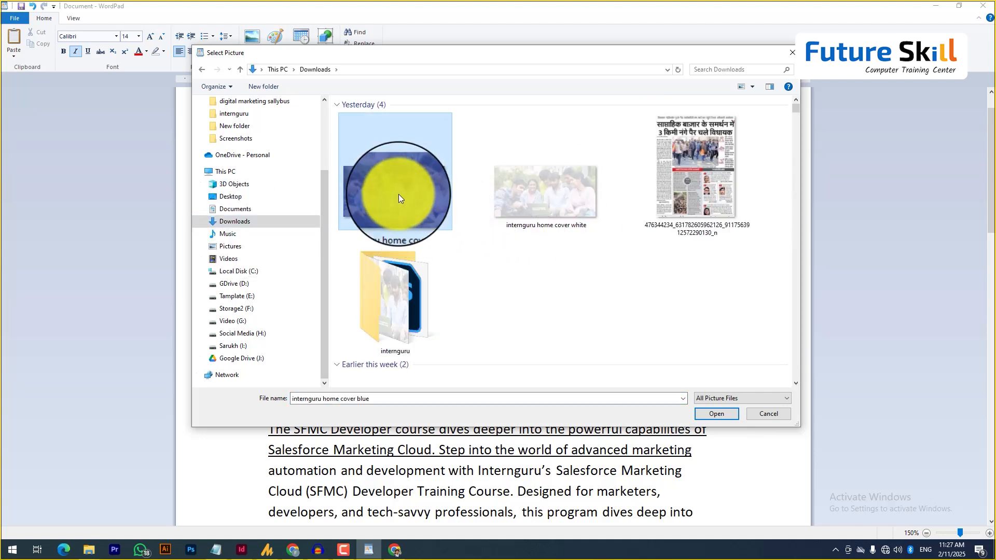
pyautogui.doubleClick(396, 194)
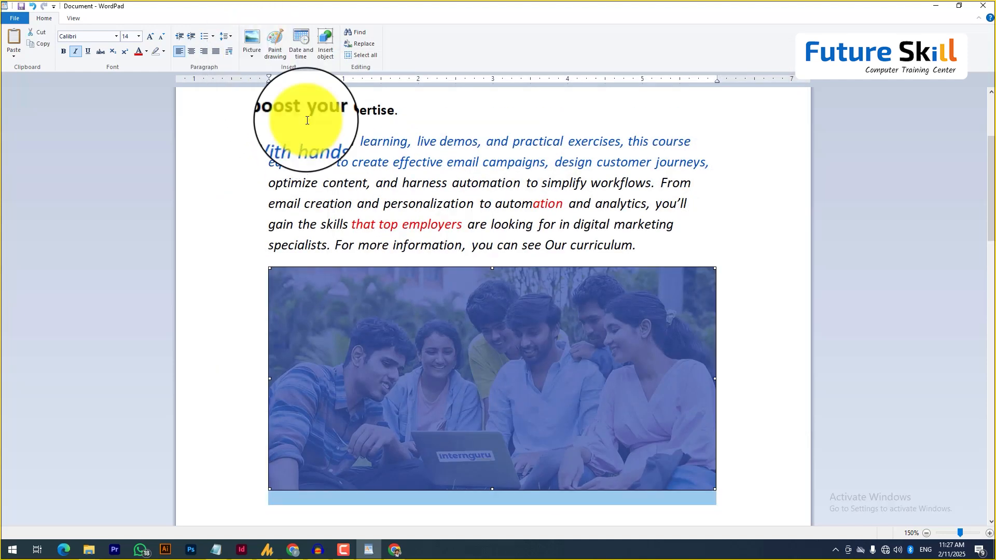
# - Resize the inserted group photo to 30% of its original size with the aspect ratio locked
pyautogui.scroll(-3, 508, 303)
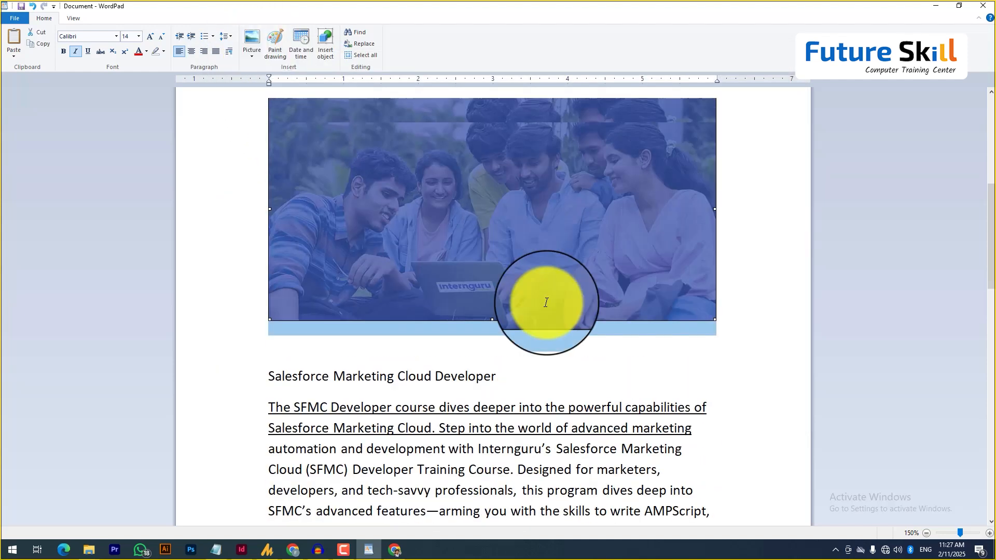
pyautogui.scroll(3, 505, 309)
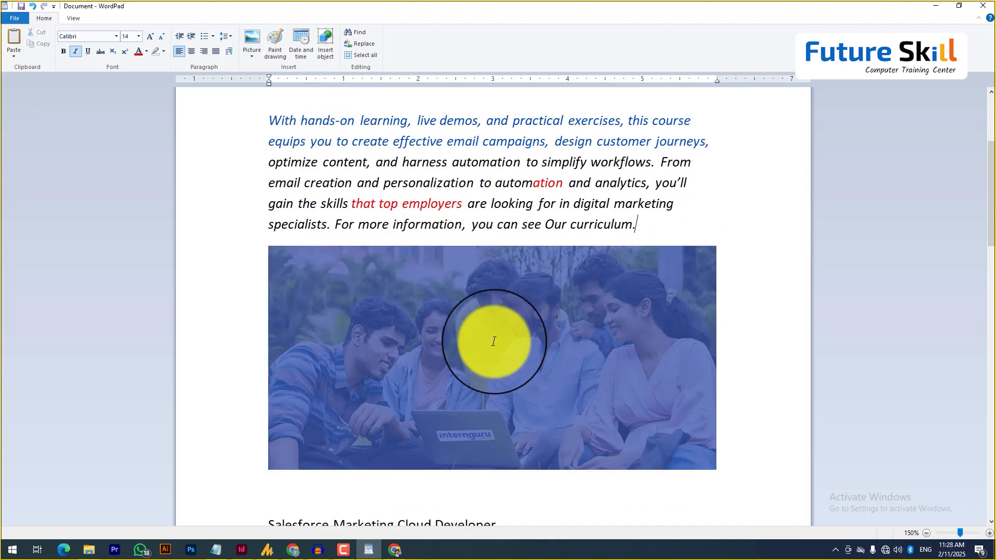
pyautogui.click(493, 341)
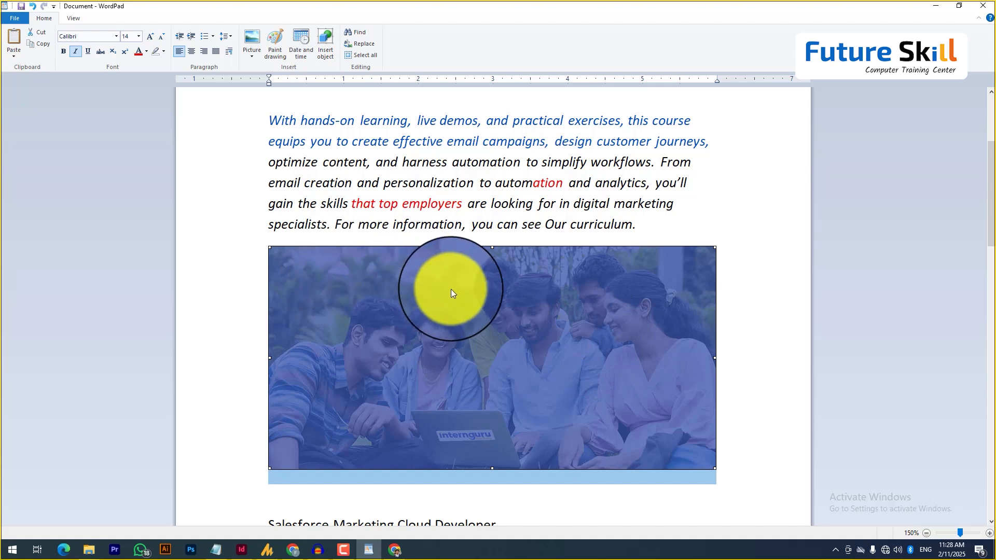
pyautogui.click(254, 49)
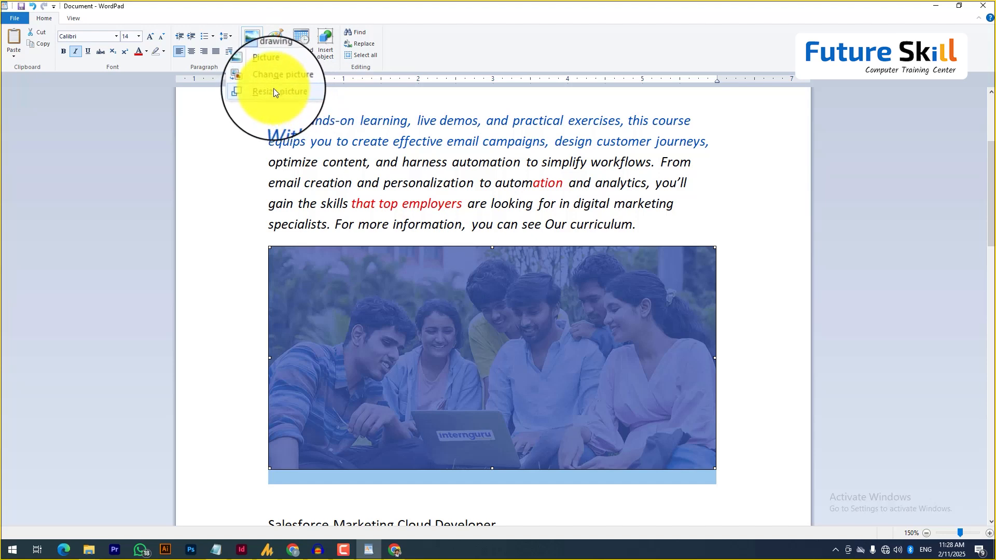
pyautogui.click(273, 91)
pyautogui.moveTo(123, 55); pyautogui.dragTo(406, 56)
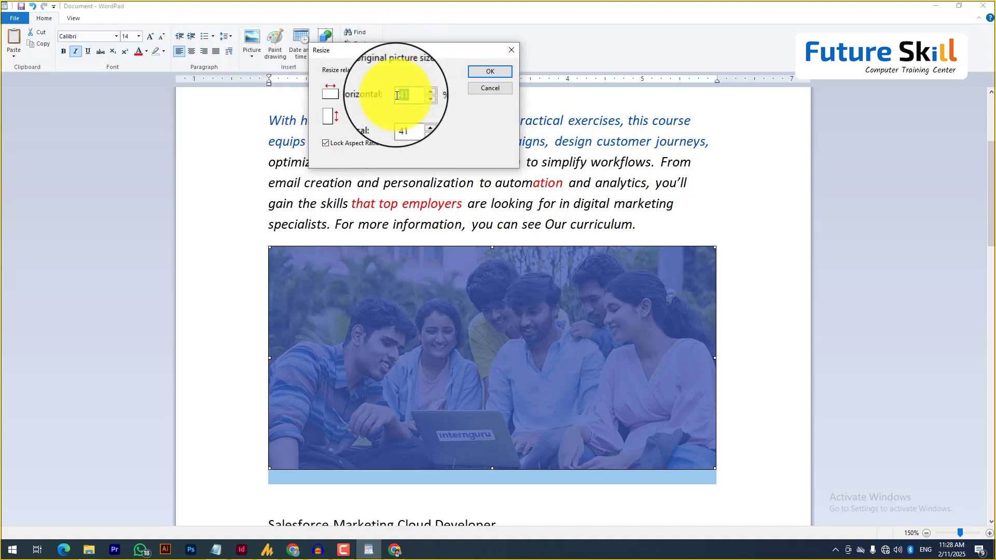
pyautogui.doubleClick(398, 95)
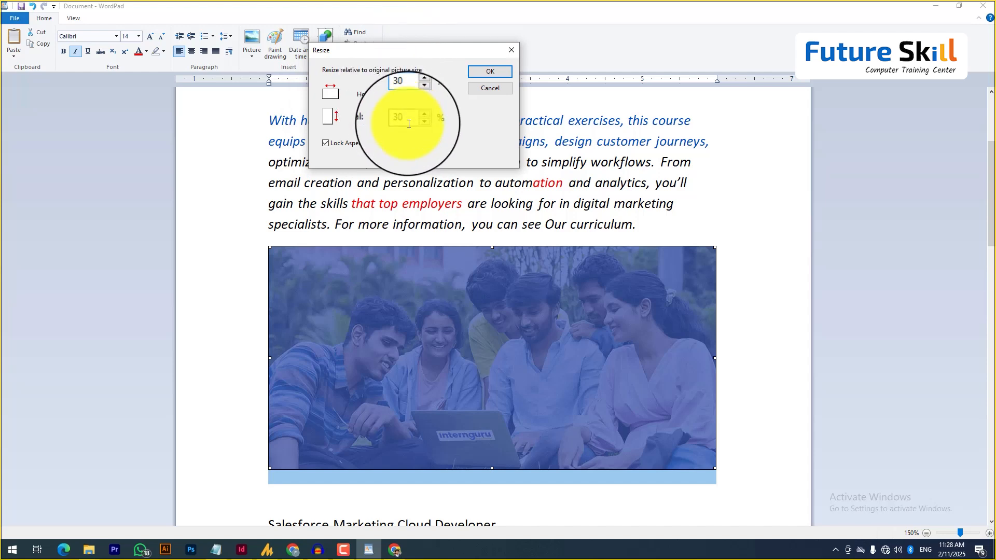
pyautogui.click(487, 71)
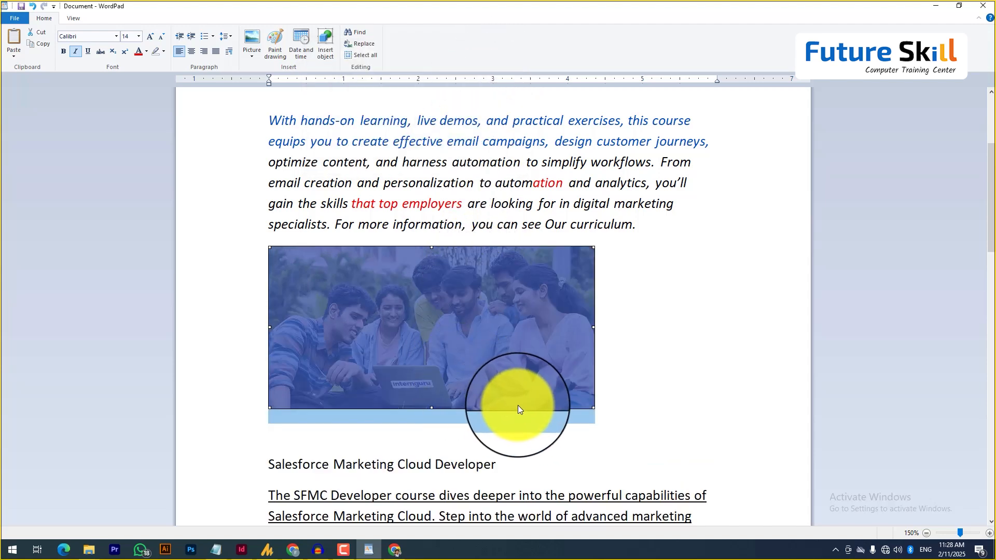
# - Resize the group photo to 20% horizontally and vertically with the aspect ratio locked
pyautogui.click(254, 54)
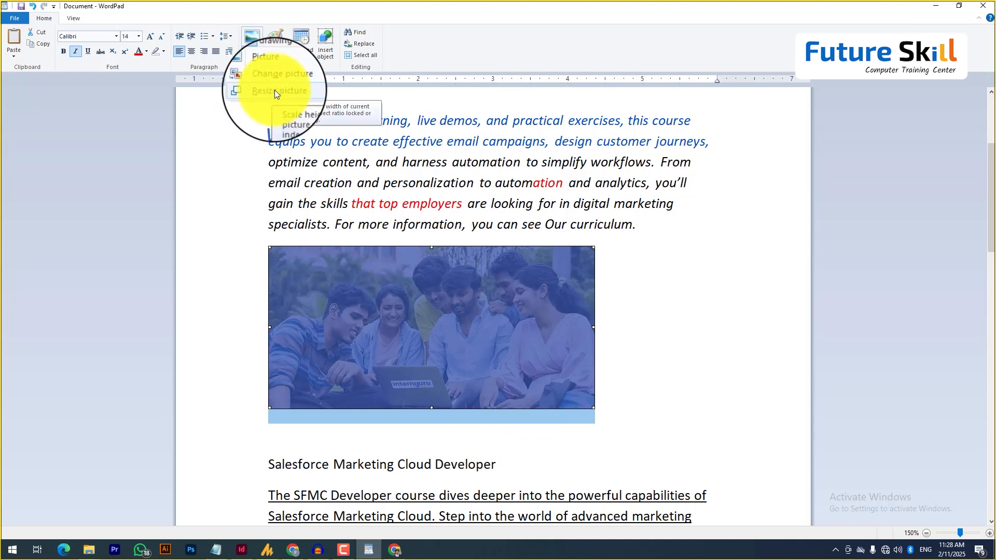
pyautogui.click(279, 90)
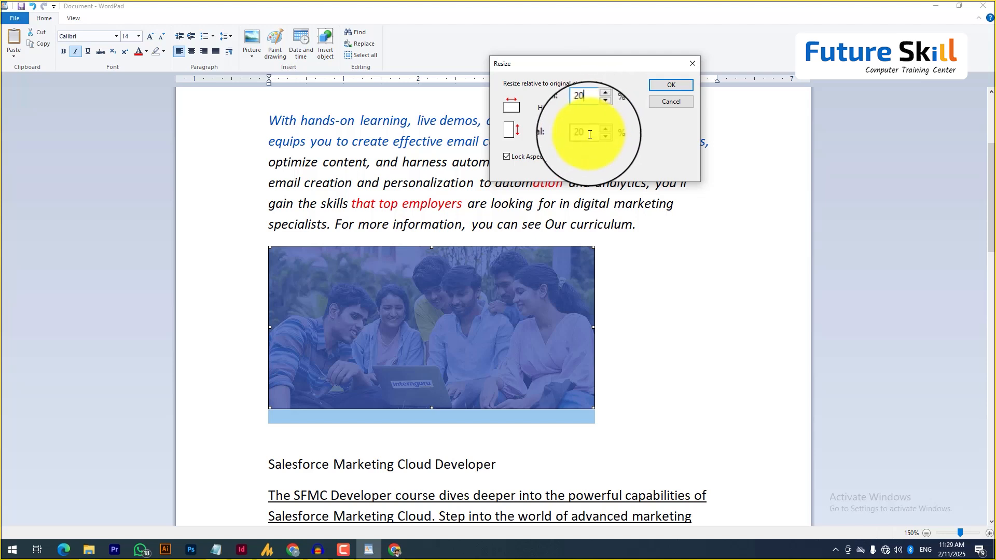
pyautogui.click(589, 133)
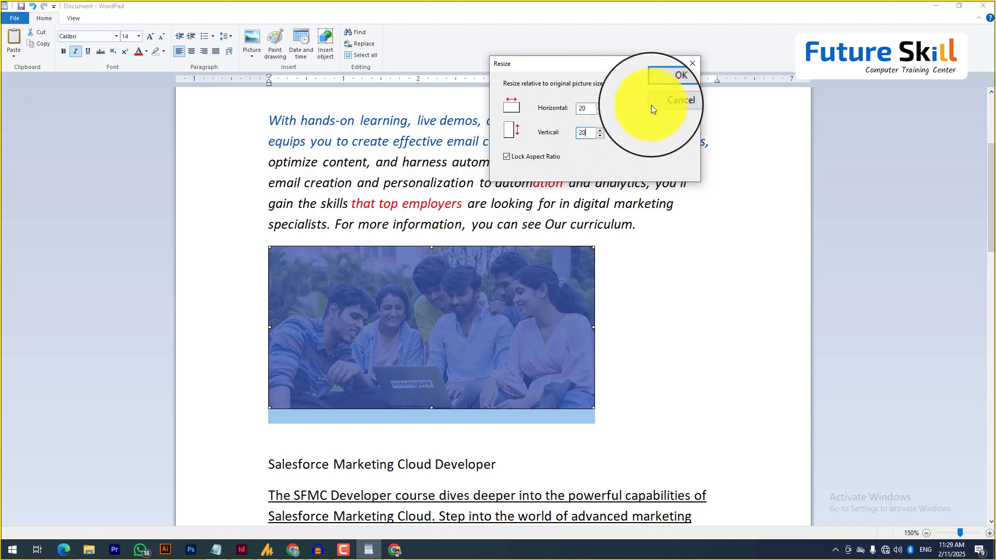
pyautogui.click(663, 86)
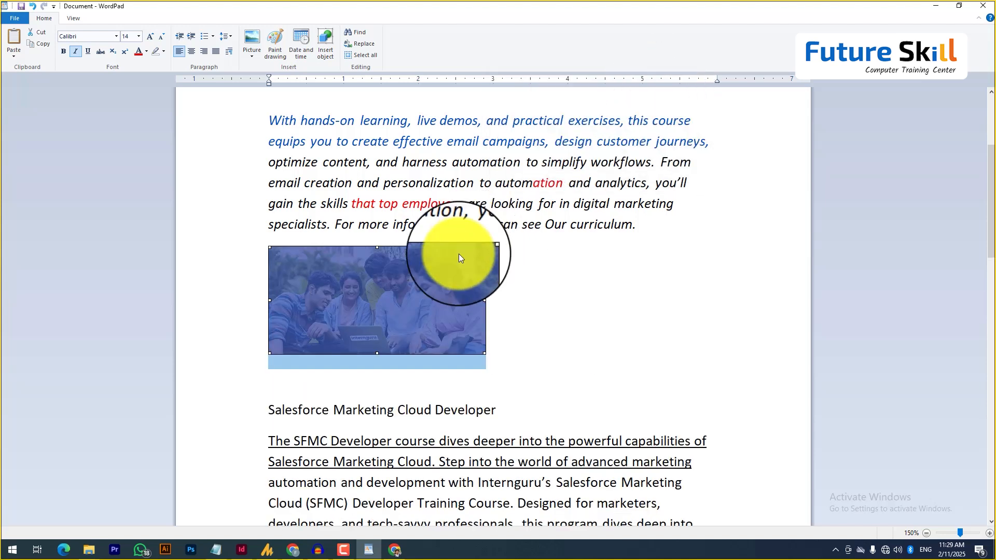
# - Open the group photo's resize settings again and try scales of 25% and 30% with the aspect ratio locked
pyautogui.click(249, 56)
pyautogui.click(260, 85)
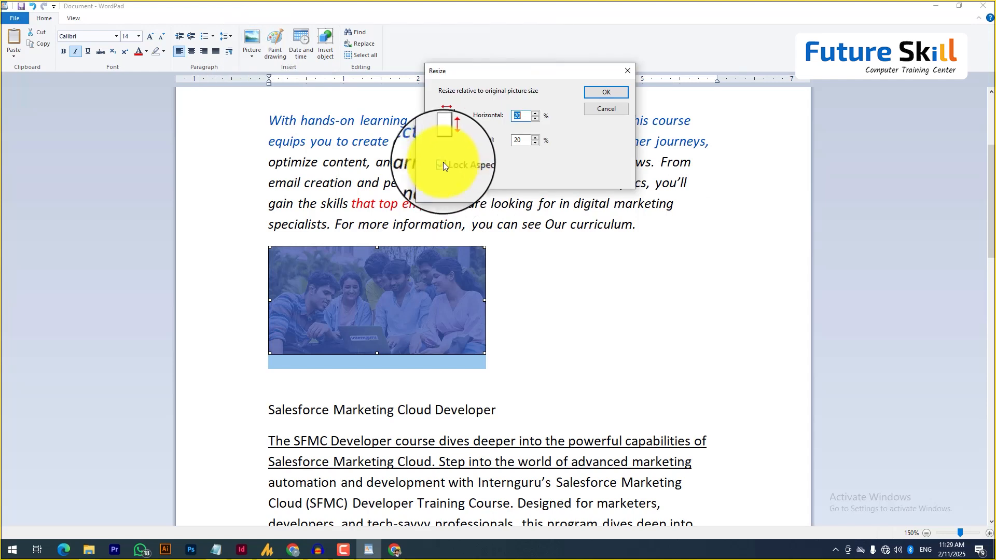
pyautogui.moveTo(470, 72); pyautogui.dragTo(536, 213)
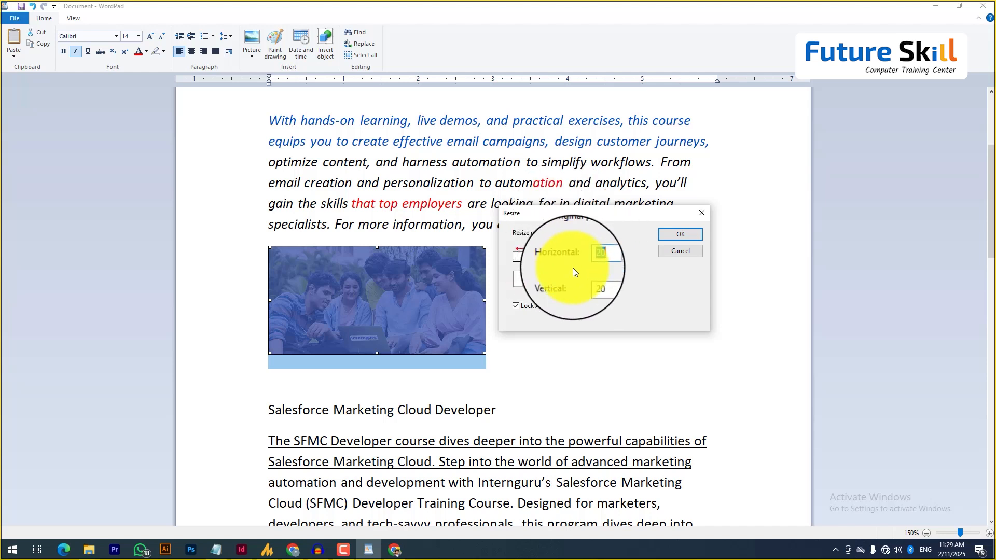
pyautogui.write('25')
pyautogui.moveTo(597, 257); pyautogui.dragTo(580, 261)
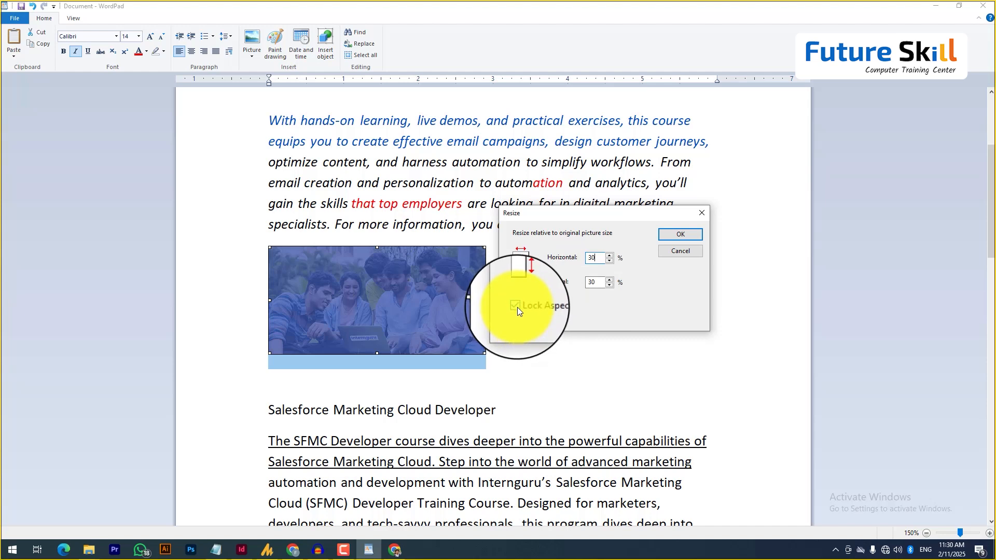
# - Turn off Lock Aspect Ratio for the group photo and set its vertical scale to 25%
pyautogui.click(570, 309)
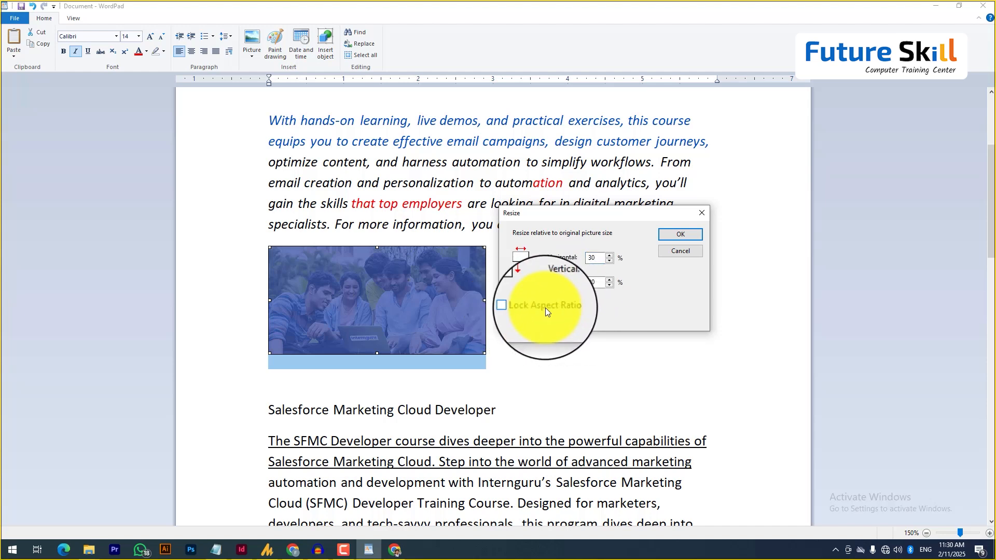
pyautogui.click(515, 310)
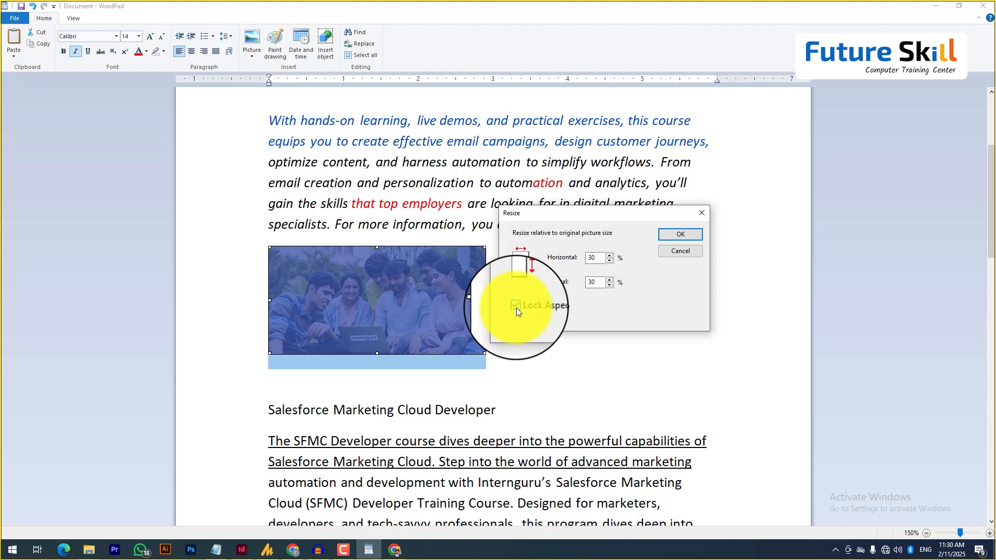
pyautogui.click(516, 310)
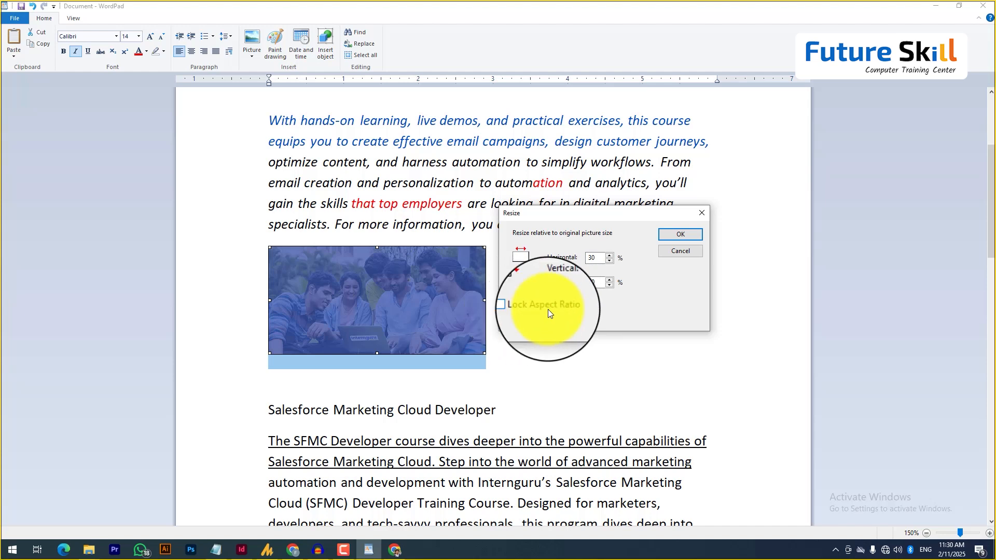
pyautogui.doubleClick(591, 282)
pyautogui.write('2')
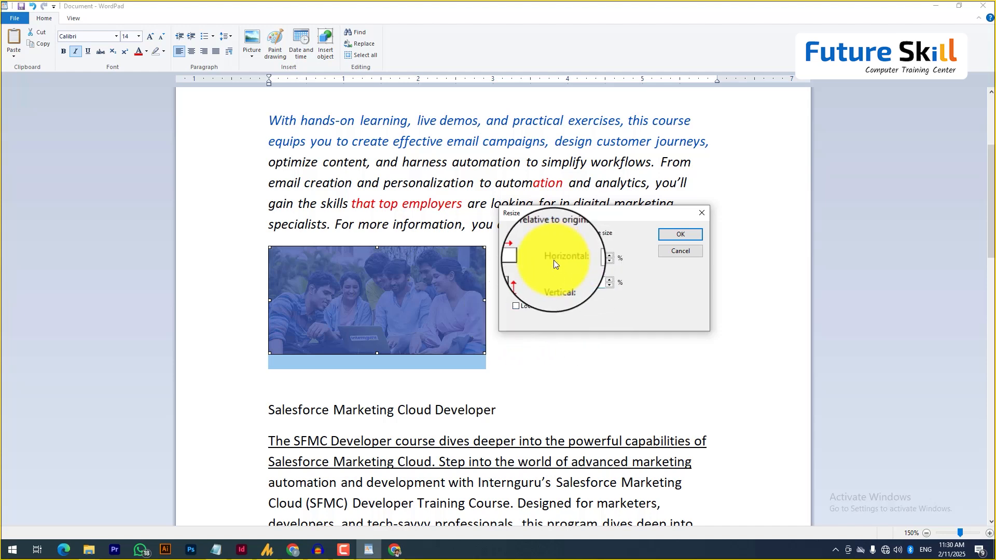
# - Raise the group photo's horizontal scale independently of the 25% vertical scale and apply the resize
pyautogui.click(597, 262)
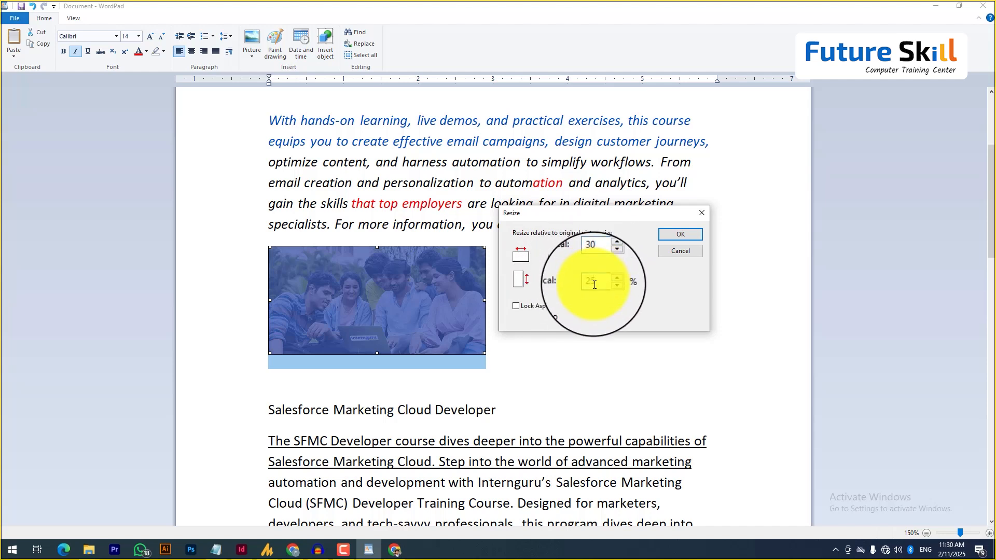
pyautogui.click(597, 286)
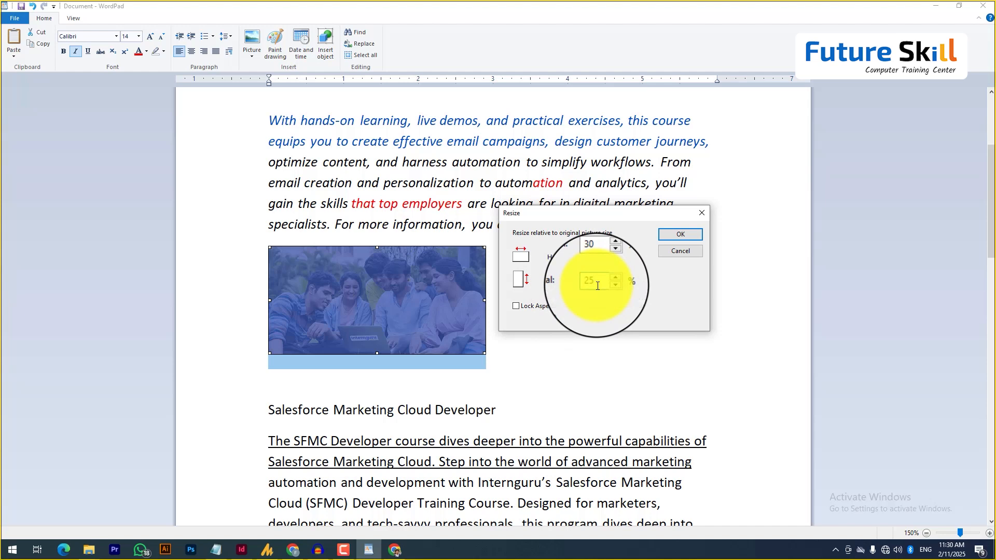
pyautogui.click(598, 257)
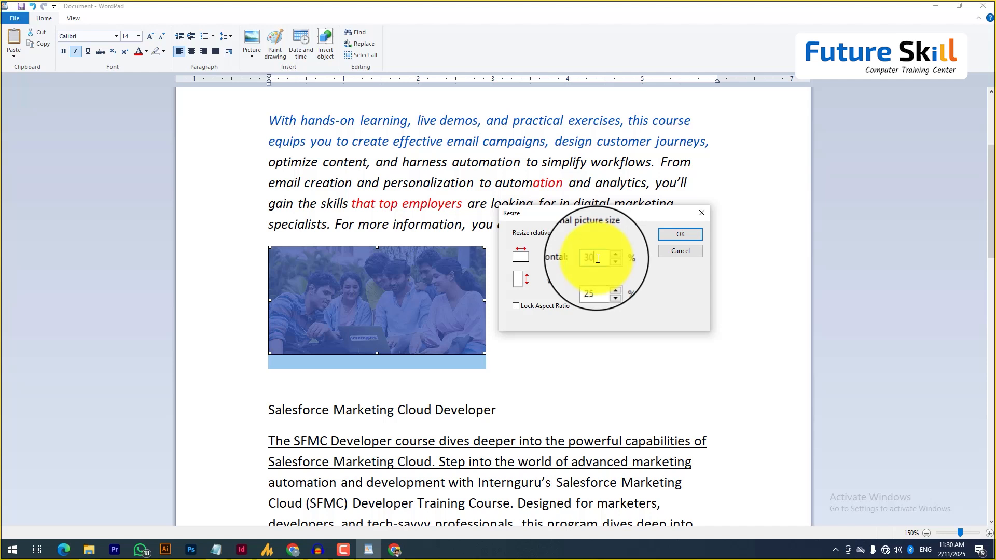
pyautogui.moveTo(596, 258); pyautogui.dragTo(586, 260)
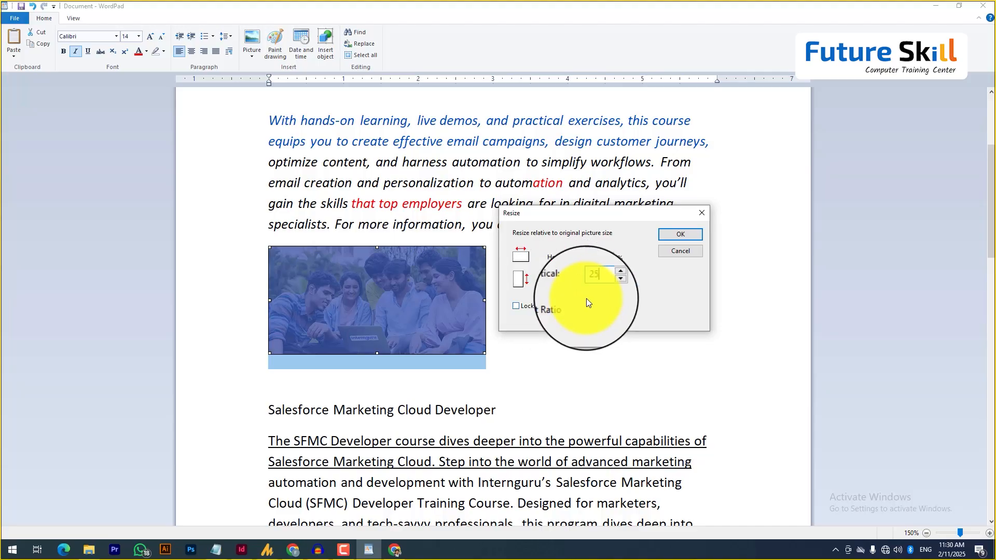
pyautogui.click(679, 234)
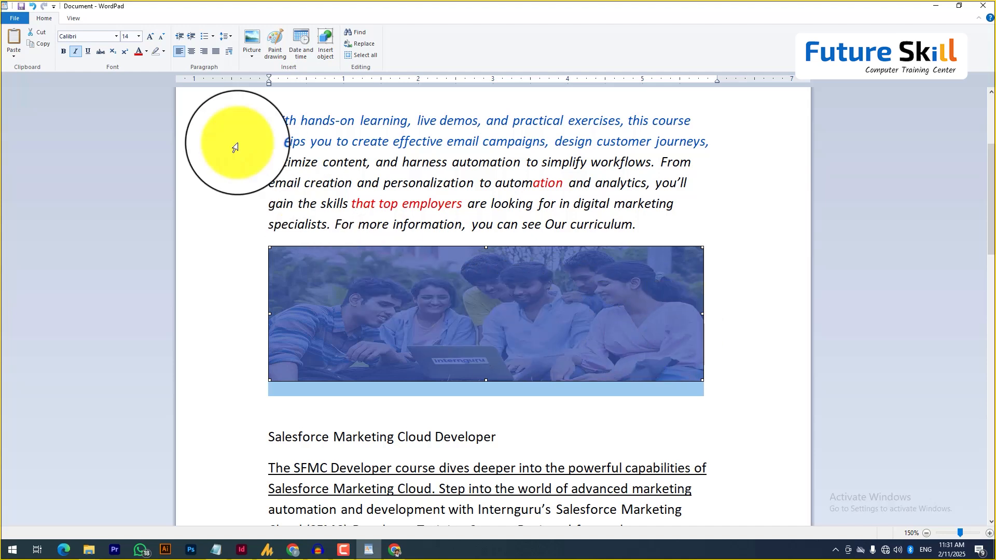
# - Replace the group photo with the picture "candidate" from the internguru folder in Downloads and select the new picture
pyautogui.click(252, 55)
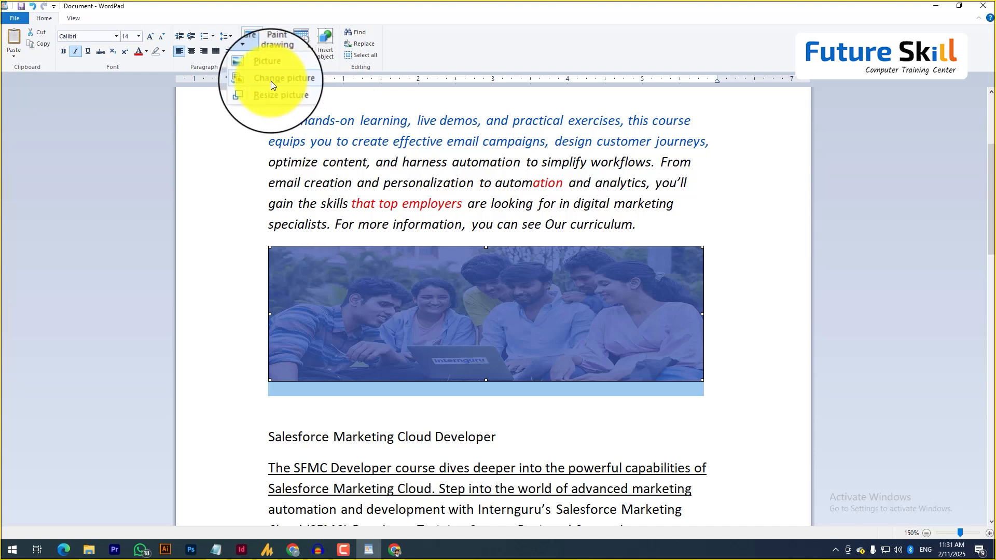
pyautogui.click(269, 79)
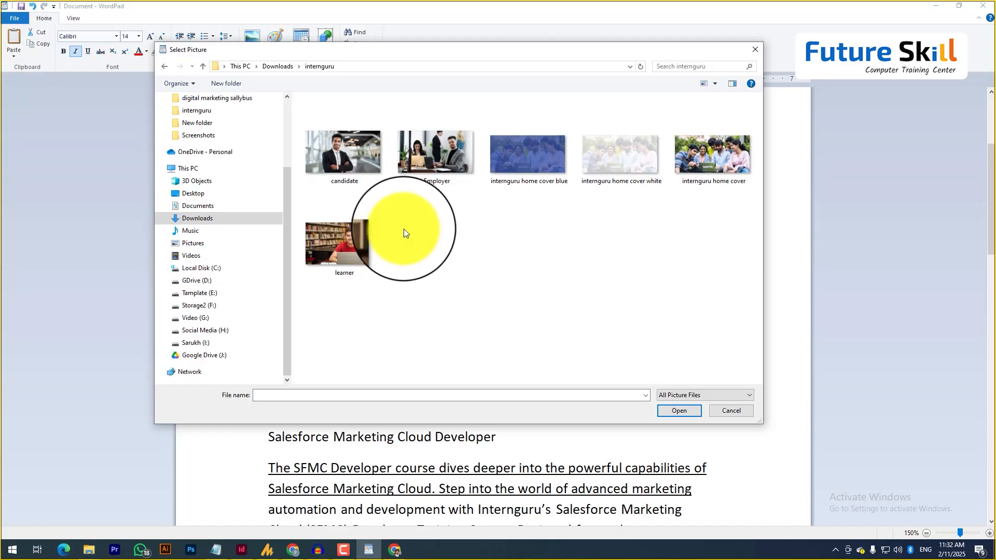
pyautogui.click(350, 166)
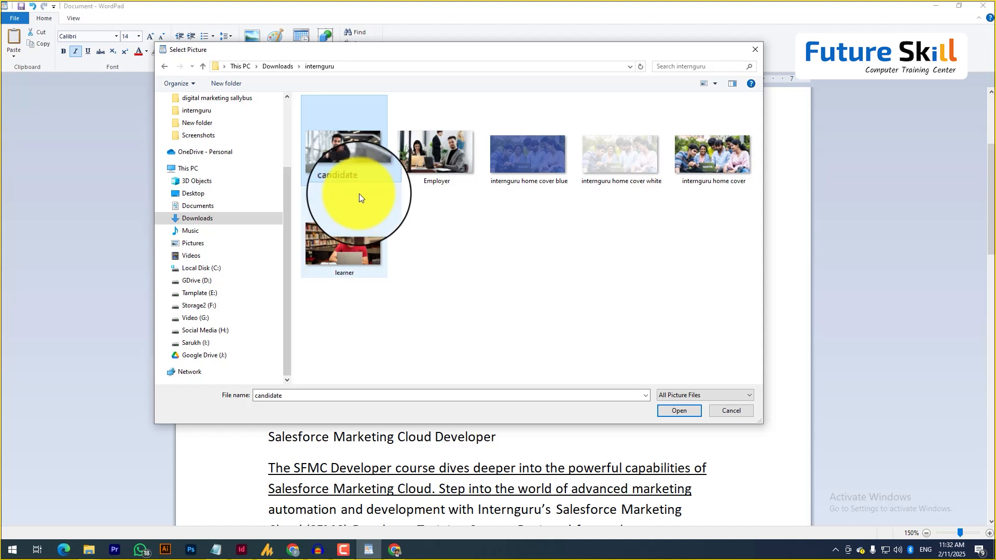
pyautogui.click(676, 411)
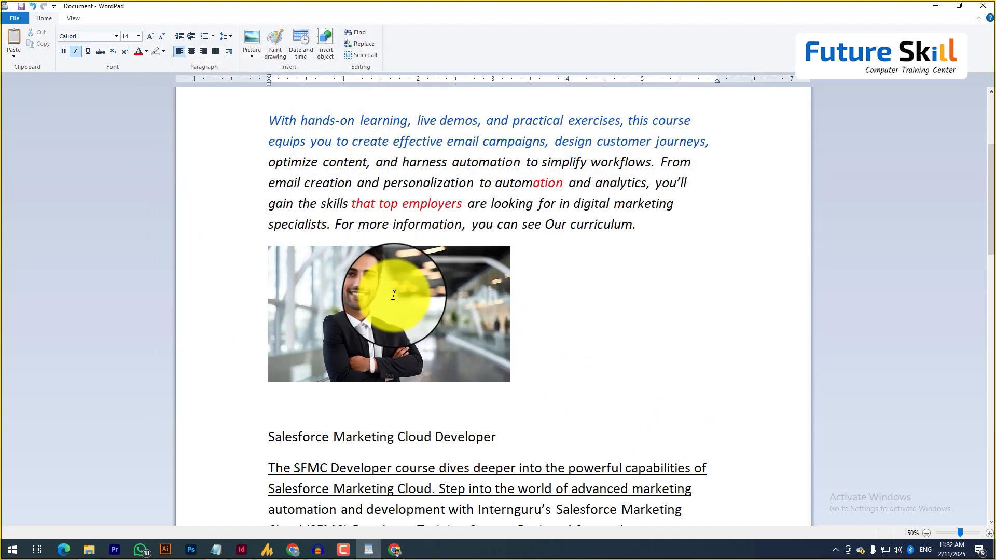
pyautogui.click(380, 295)
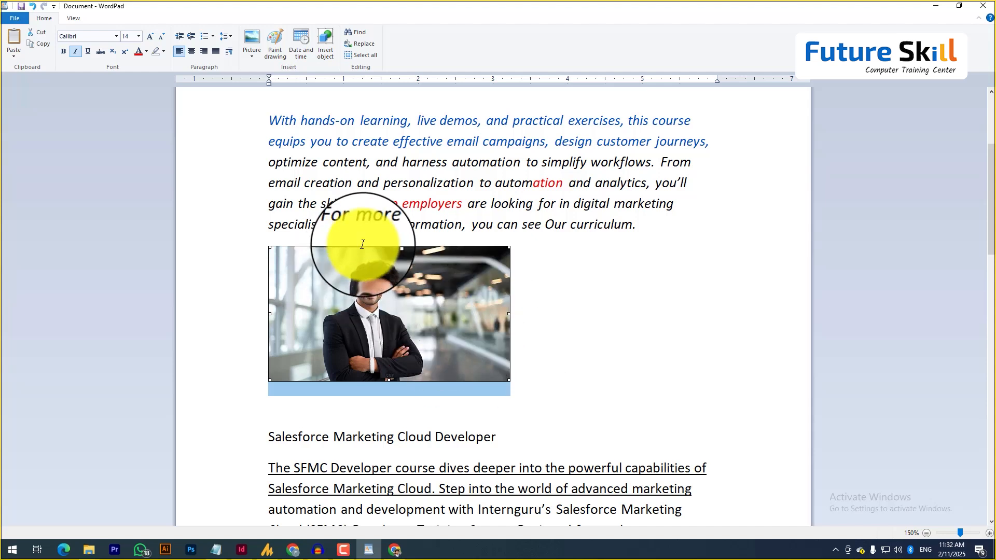
# - Insert a Paint drawing after the paragraph ending "through automation and analytics." and enlarge its canvas to about 915 × 505 px
pyautogui.scroll(-5, 361, 244)
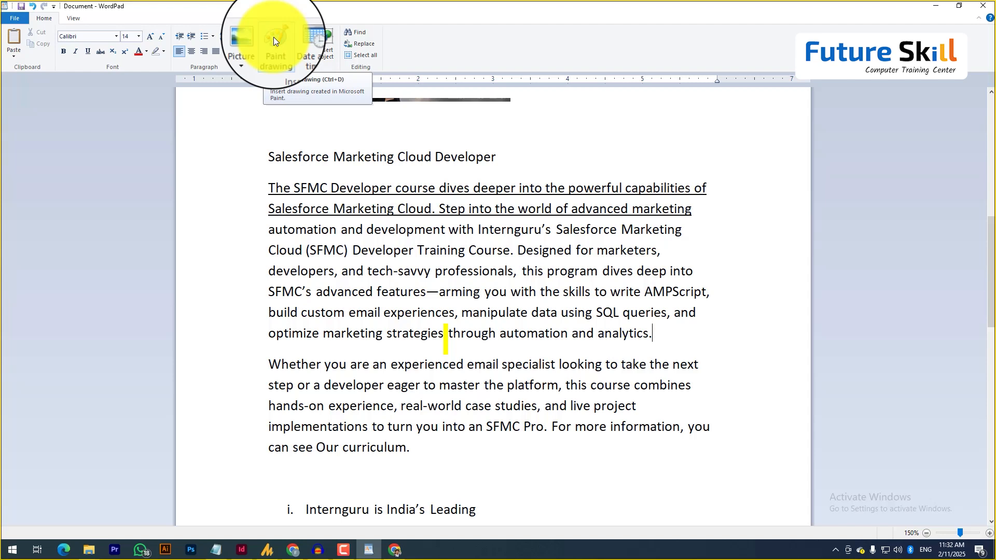
pyautogui.click(273, 38)
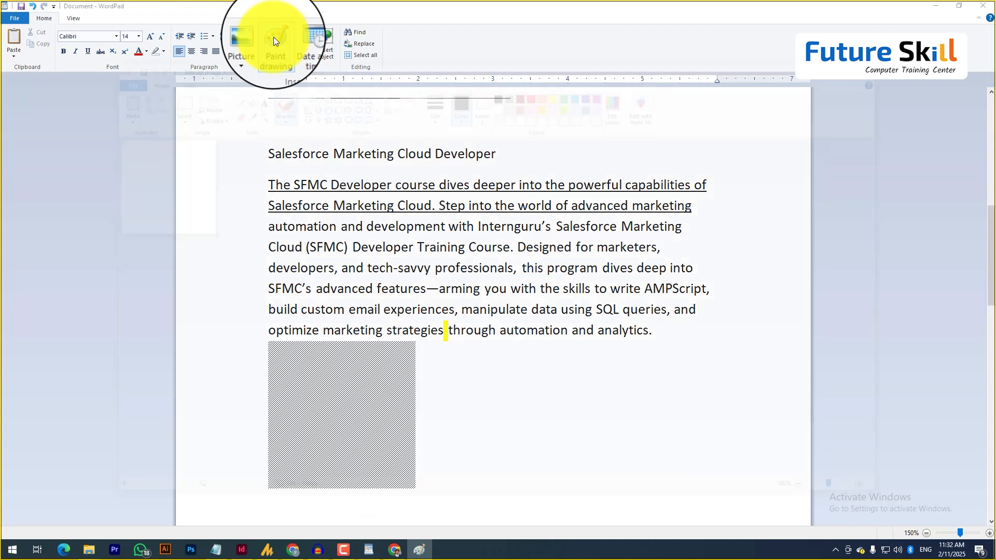
pyautogui.moveTo(298, 66)
pyautogui.mouseDown()
pyautogui.moveTo(350, 63)
pyautogui.moveTo(339, 69)
pyautogui.mouseUp()
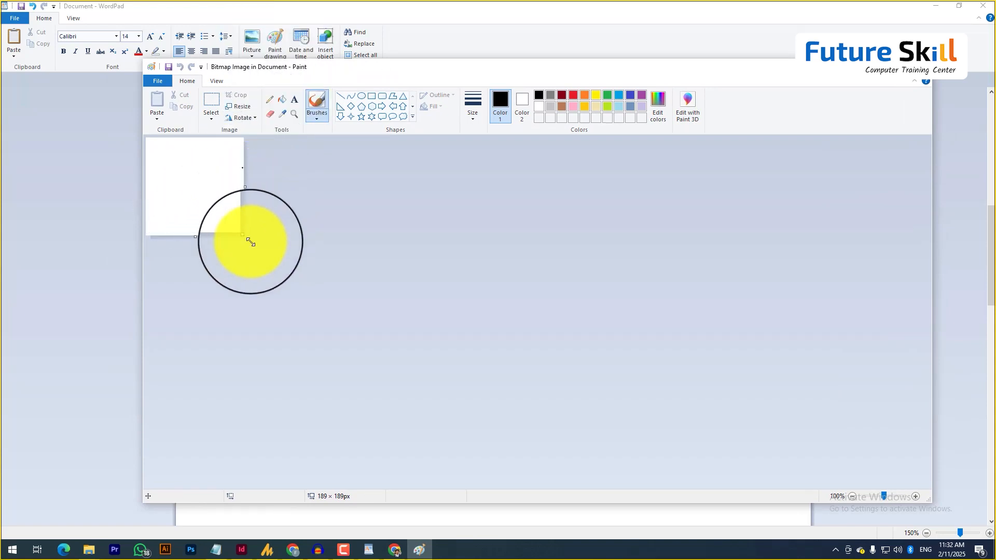
pyautogui.moveTo(245, 237); pyautogui.dragTo(620, 399)
# - Draw a circle about 183 px in diameter on the canvas and a larger rounded square to its right
pyautogui.moveTo(225, 163); pyautogui.dragTo(320, 258)
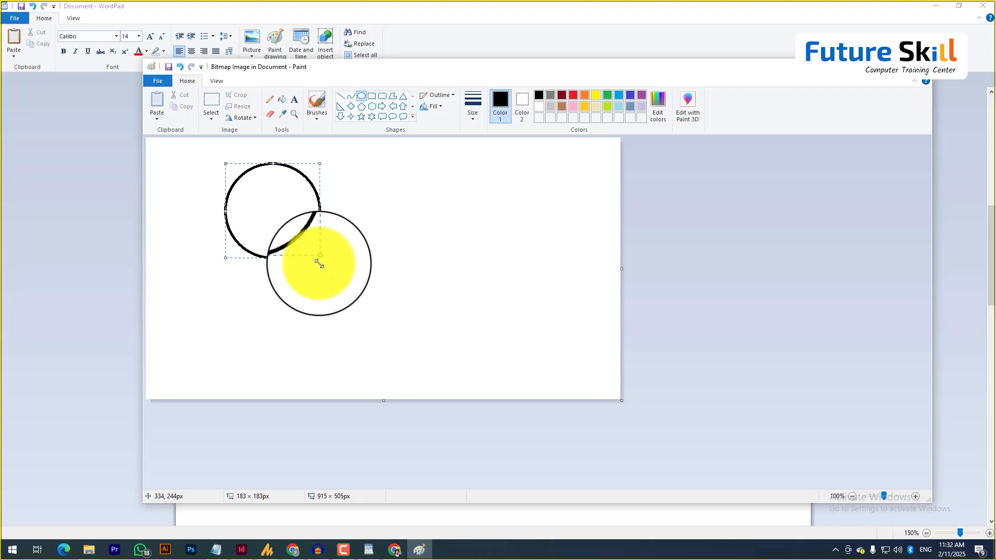
pyautogui.click(384, 97)
pyautogui.moveTo(370, 193); pyautogui.dragTo(496, 320)
pyautogui.click(522, 181)
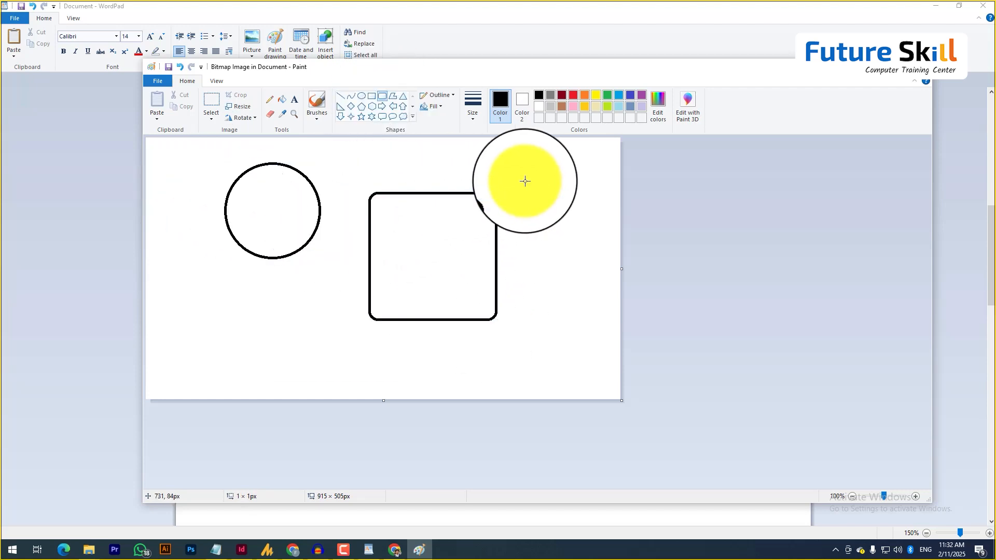
# - Draw a pentagon about 153 × 153 px below the circle and switch back to the WordPad document
pyautogui.click(362, 108)
pyautogui.moveTo(223, 304); pyautogui.dragTo(302, 382)
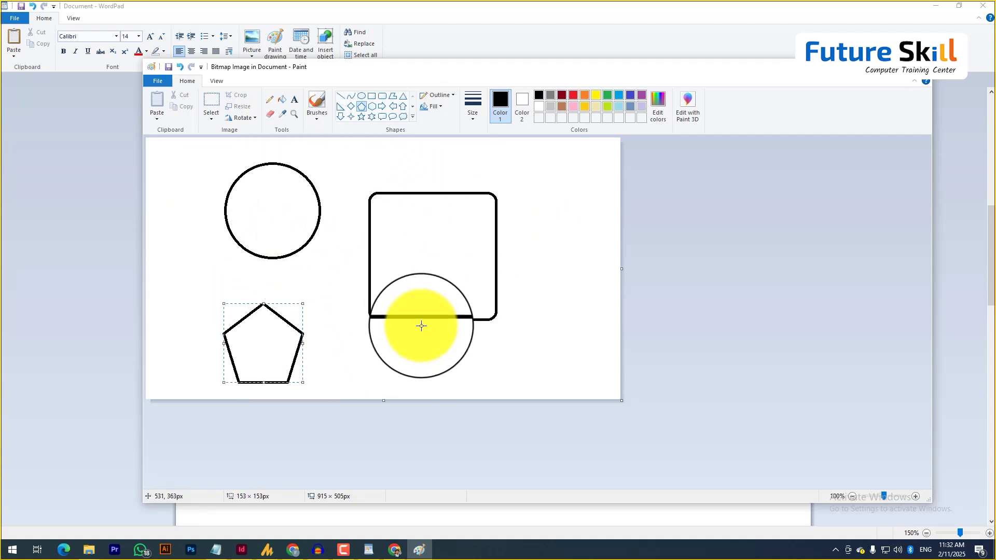
pyautogui.click(92, 257)
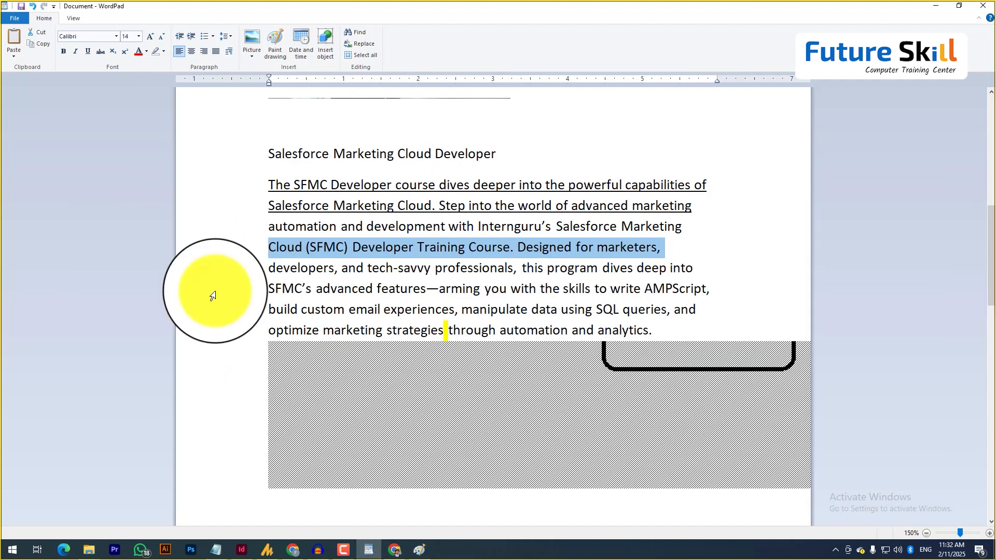
# - Switch back to the Paint drawing of the circle, rounded square and pentagon and close it to update the document
pyautogui.scroll(-10, 527, 306)
pyautogui.scroll(6, 470, 208)
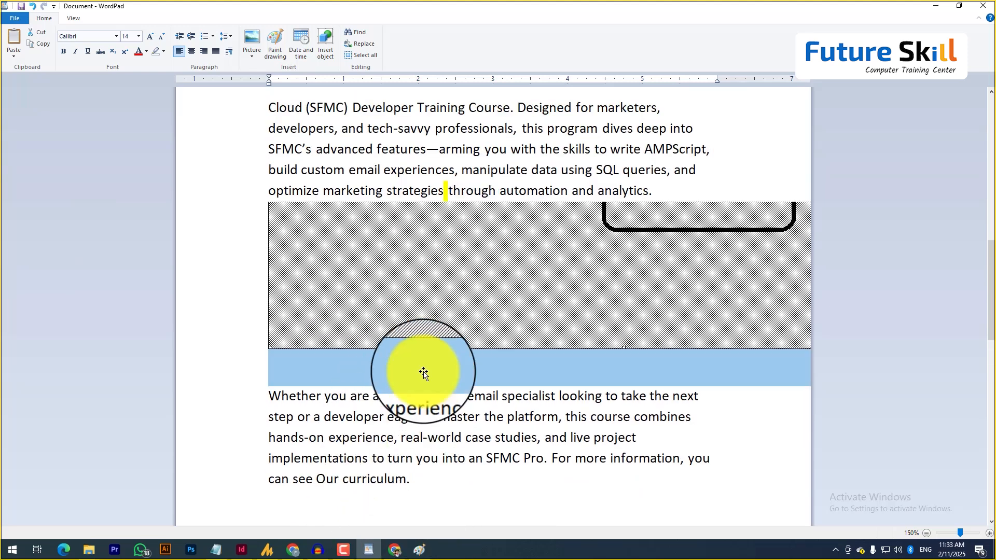
pyautogui.click(420, 556)
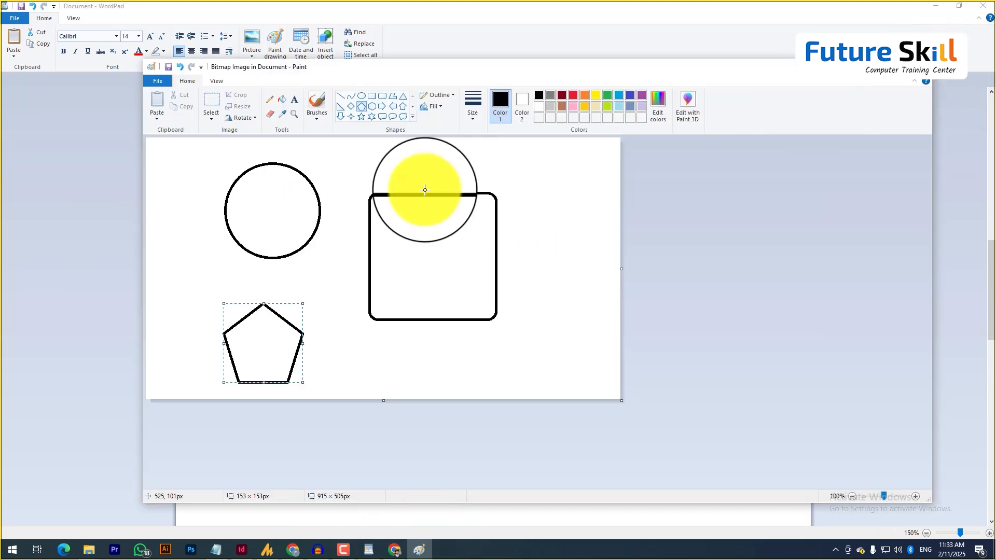
pyautogui.click(921, 66)
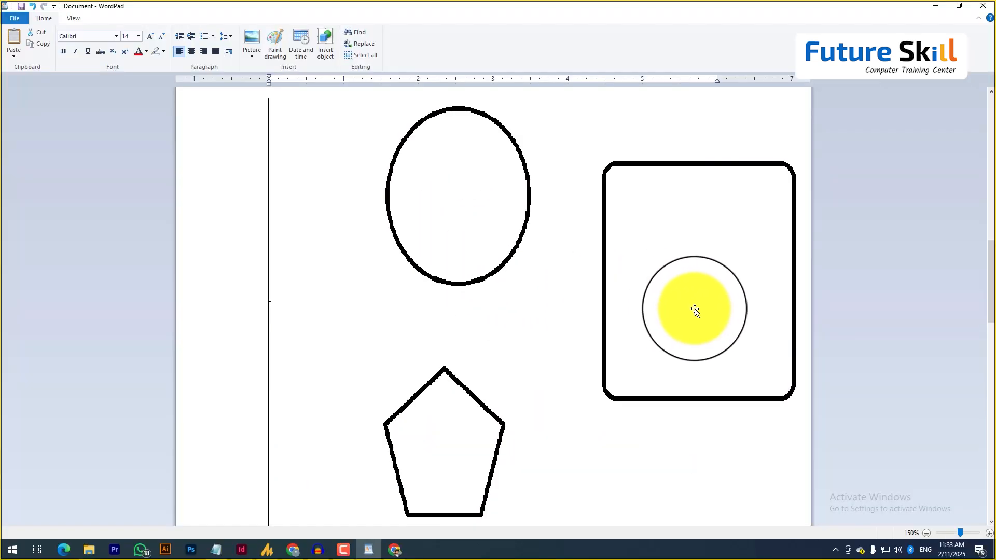
# - Review the embedded Paint drawing below the paragraph ending "through automation and analytics." and delete it
pyautogui.scroll(-3, 586, 311)
pyautogui.scroll(8, 586, 311)
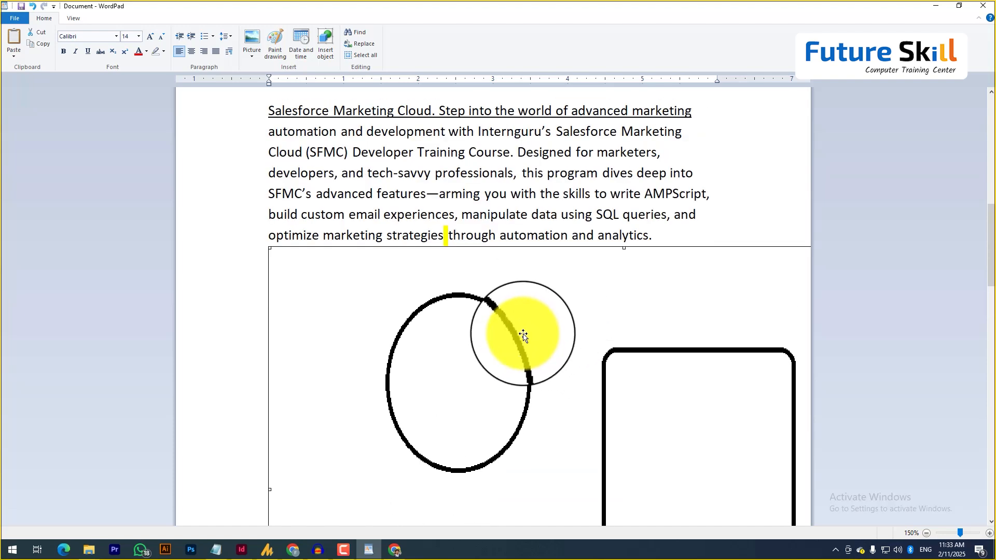
pyautogui.scroll(-5, 498, 336)
pyautogui.scroll(5, 517, 324)
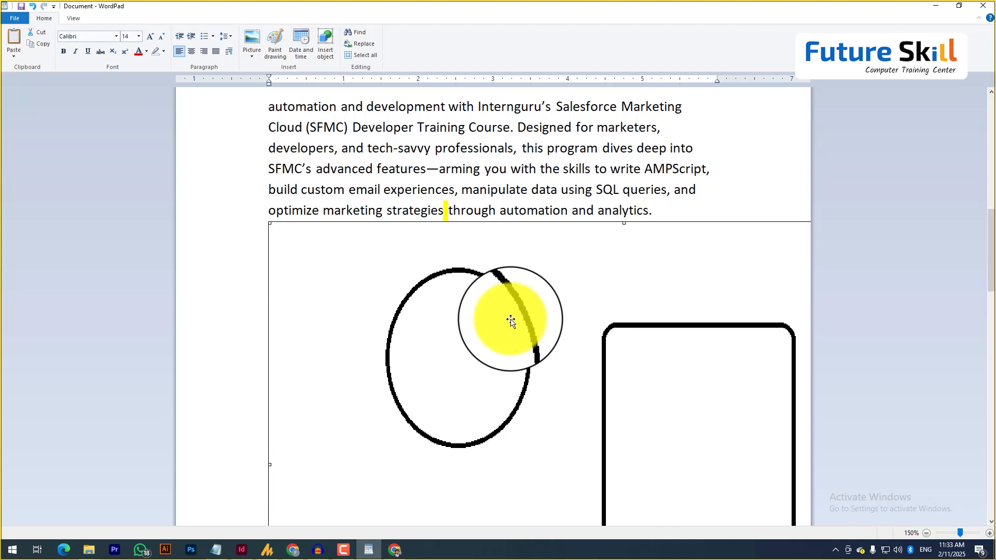
pyautogui.press('Delete')
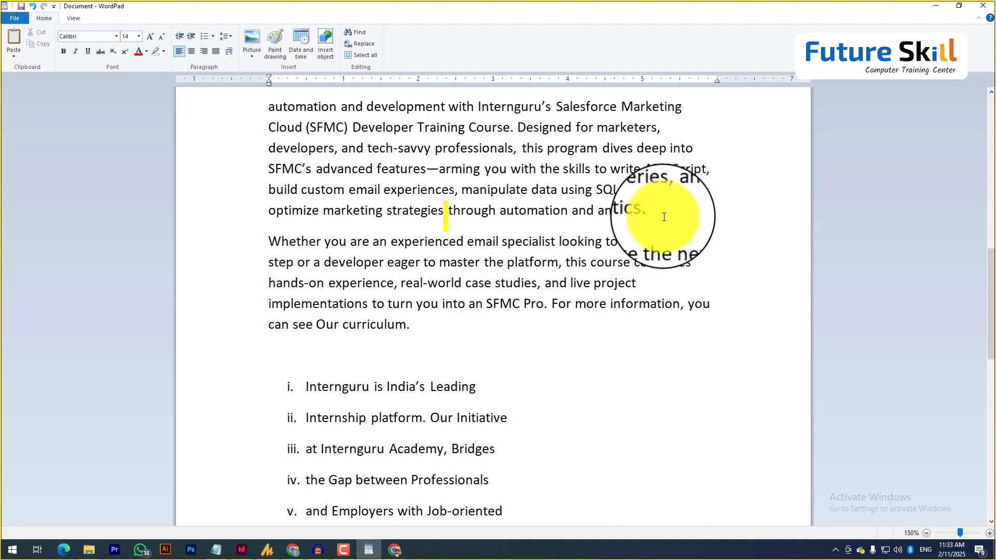
# - Insert the date below the (X+y)² line in the format "Tuesday, February 11, 2025"
pyautogui.scroll(-10, 664, 217)
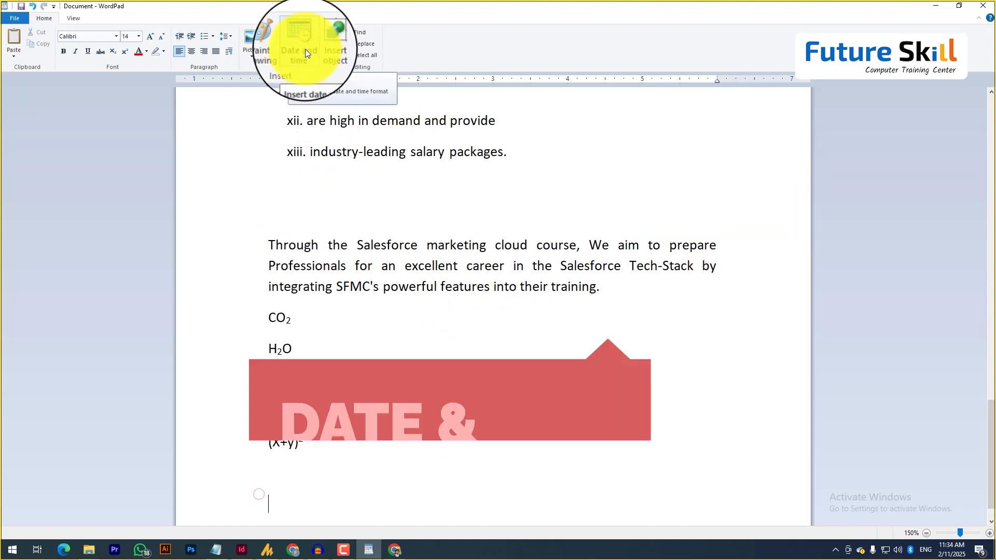
pyautogui.scroll(-1, 311, 353)
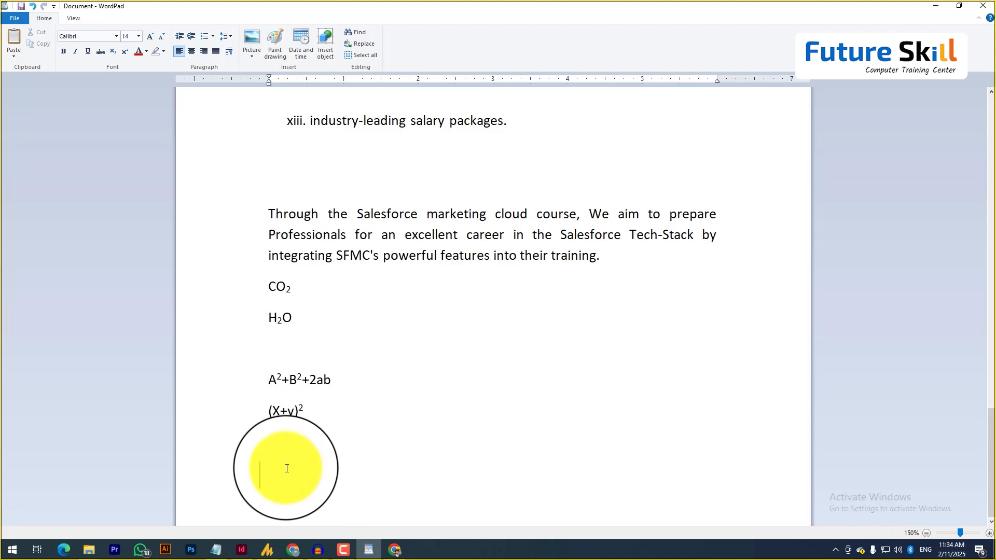
pyautogui.click(300, 48)
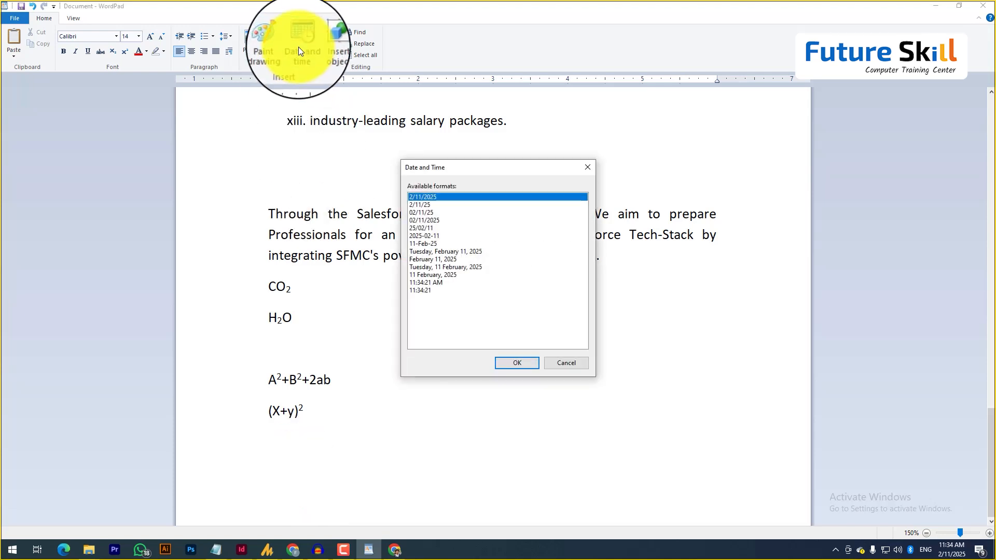
pyautogui.moveTo(431, 166); pyautogui.dragTo(473, 136)
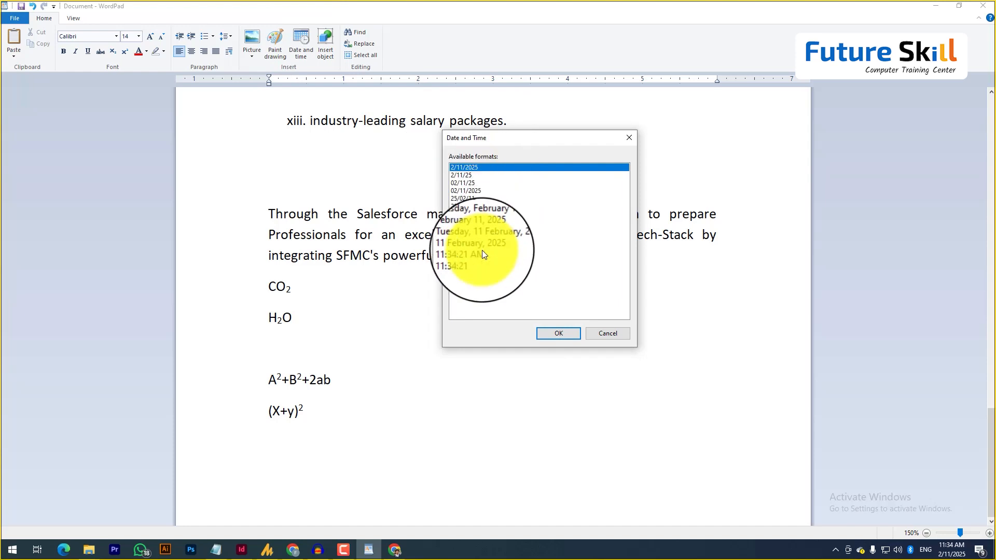
pyautogui.click(470, 223)
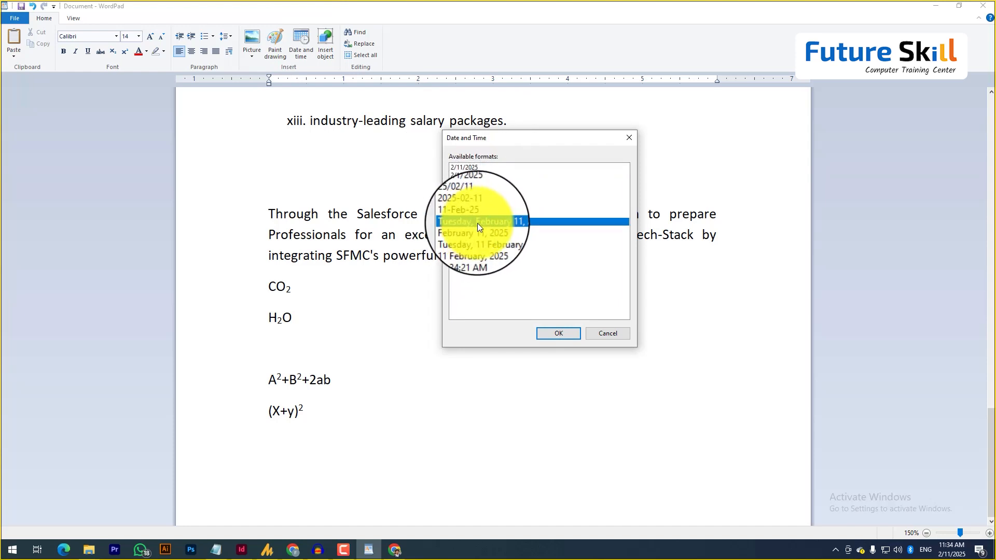
pyautogui.click(551, 338)
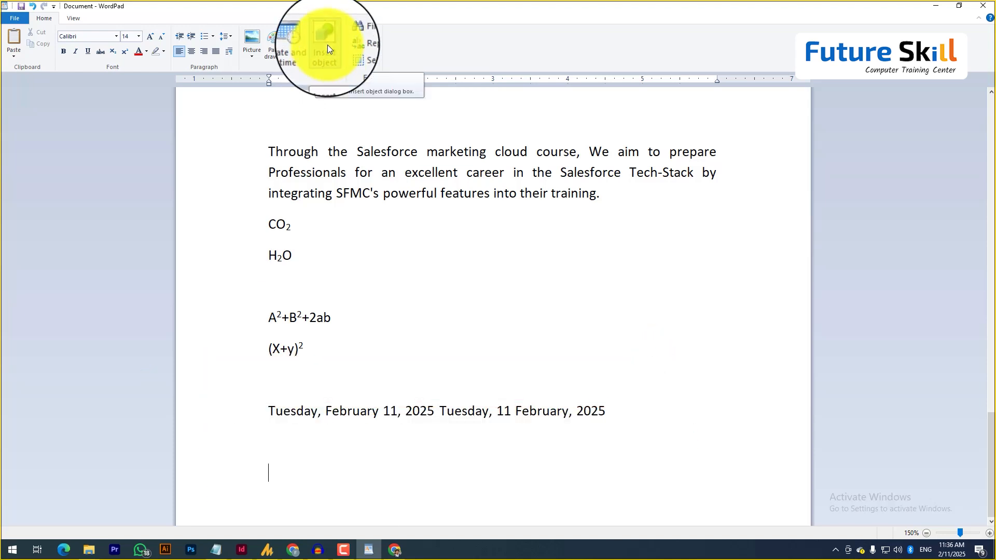
# - Open the Insert Object dialog and browse the object types available for creating a new object
pyautogui.click(327, 45)
pyautogui.moveTo(470, 196); pyautogui.dragTo(467, 179)
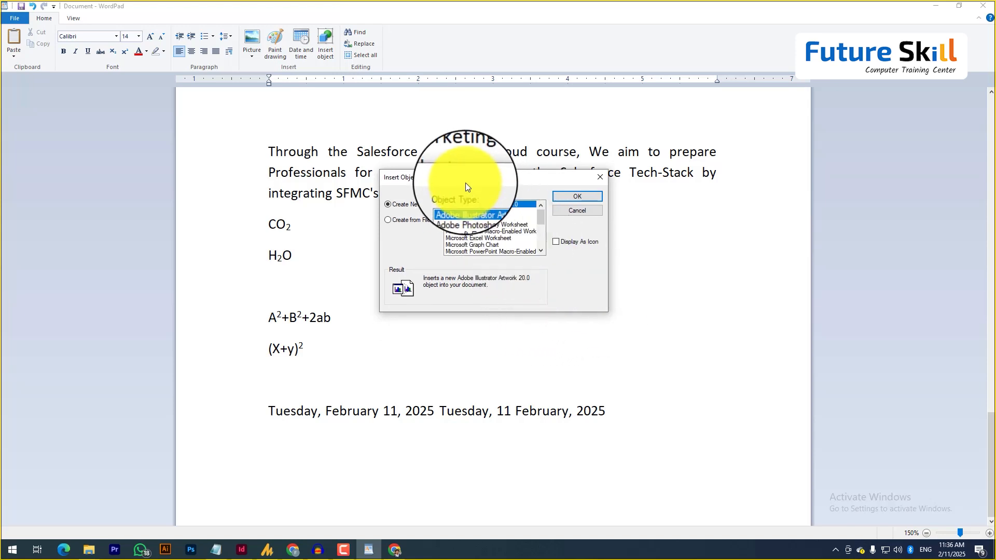
pyautogui.moveTo(539, 220)
pyautogui.mouseDown()
pyautogui.moveTo(538, 237)
pyautogui.moveTo(534, 218)
pyautogui.mouseUp()
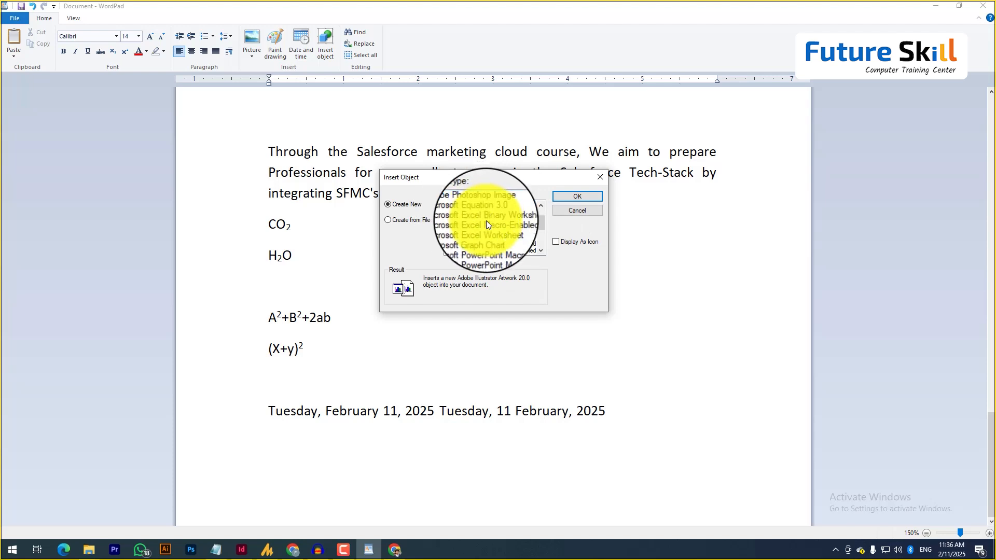
pyautogui.scroll(-3, 498, 235)
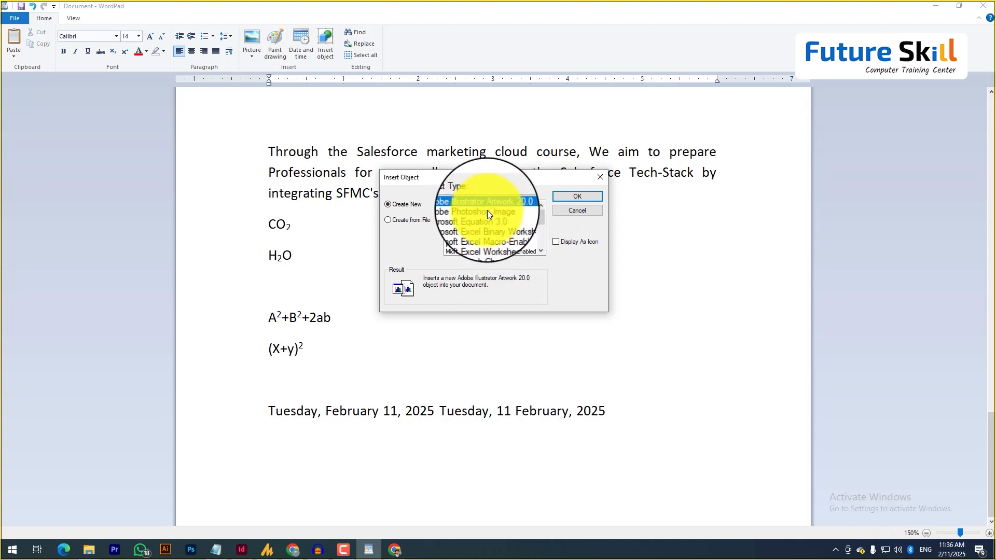
pyautogui.scroll(-2, 494, 238)
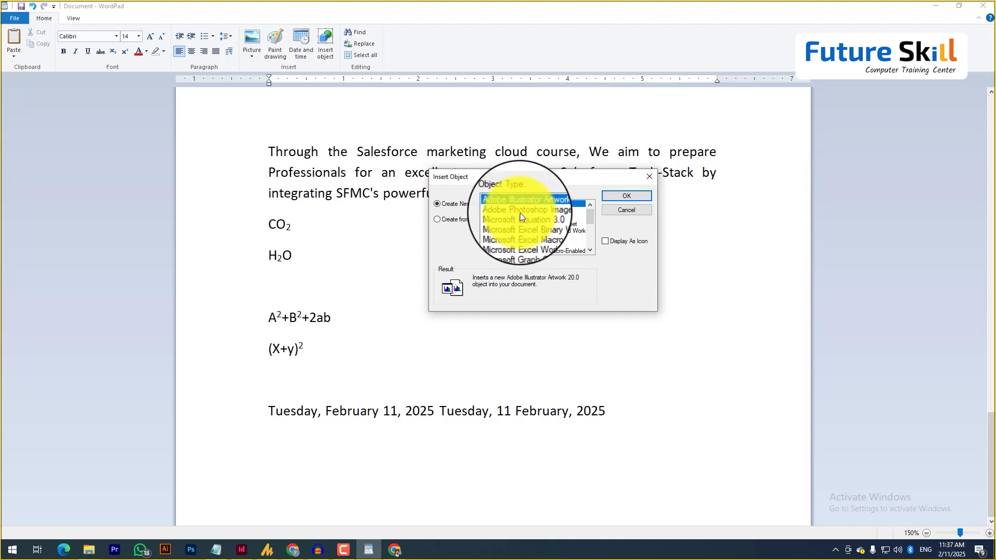
# - Select Adobe Photoshop Image and Microsoft PowerPoint Macro-Enabled Presentation in turn to read their descriptions, and look through the remaining object types
pyautogui.click(519, 212)
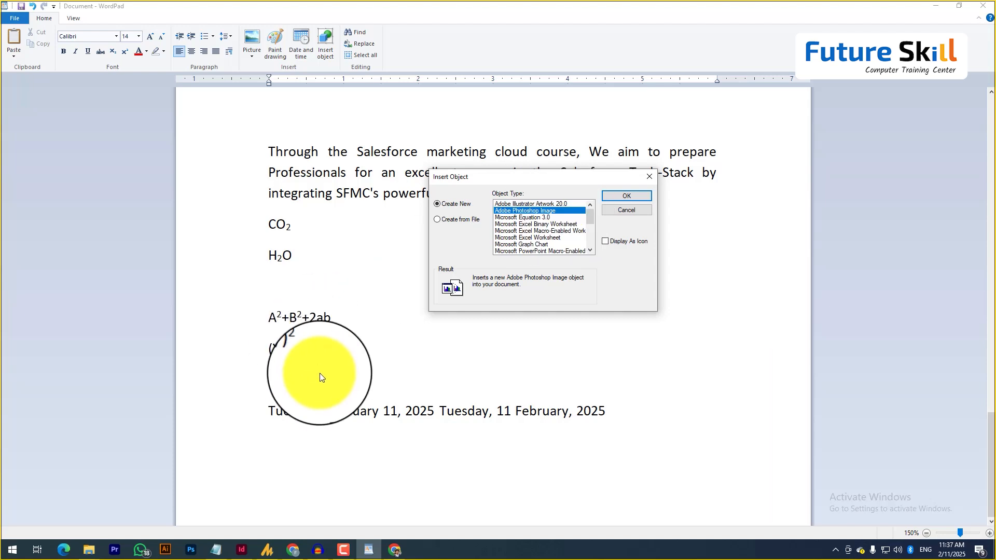
pyautogui.scroll(-3, 536, 233)
pyautogui.click(536, 232)
pyautogui.click(511, 211)
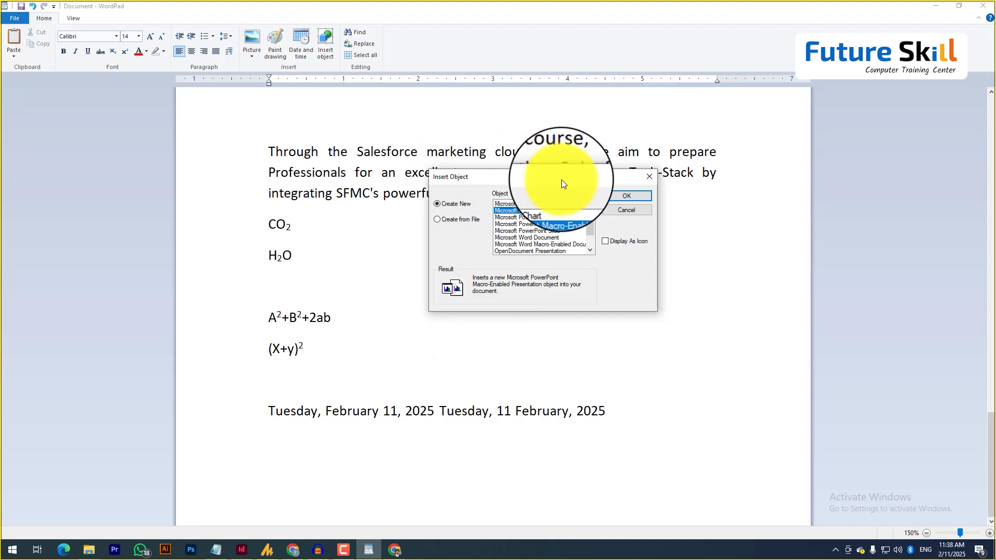
pyautogui.moveTo(543, 179); pyautogui.dragTo(495, 191)
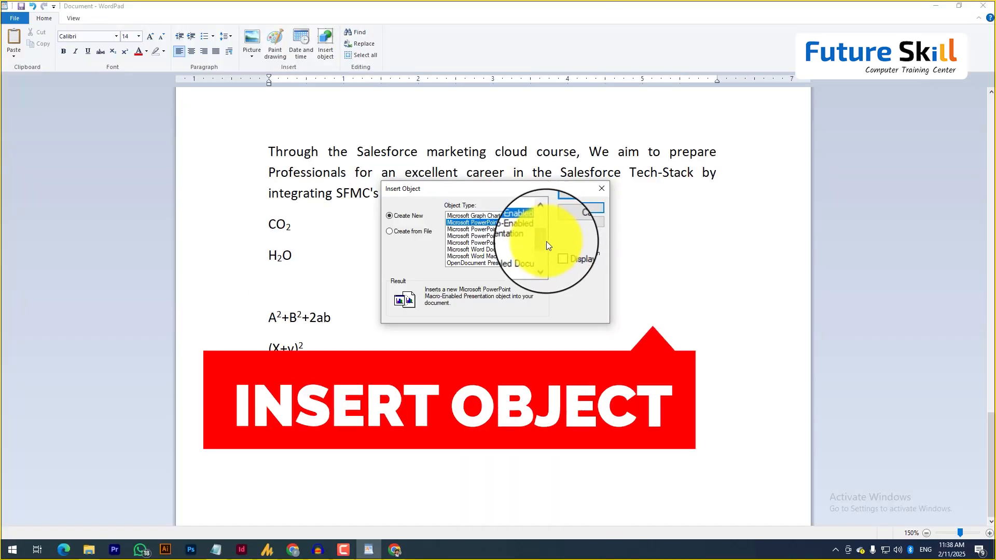
pyautogui.moveTo(546, 241); pyautogui.dragTo(543, 261)
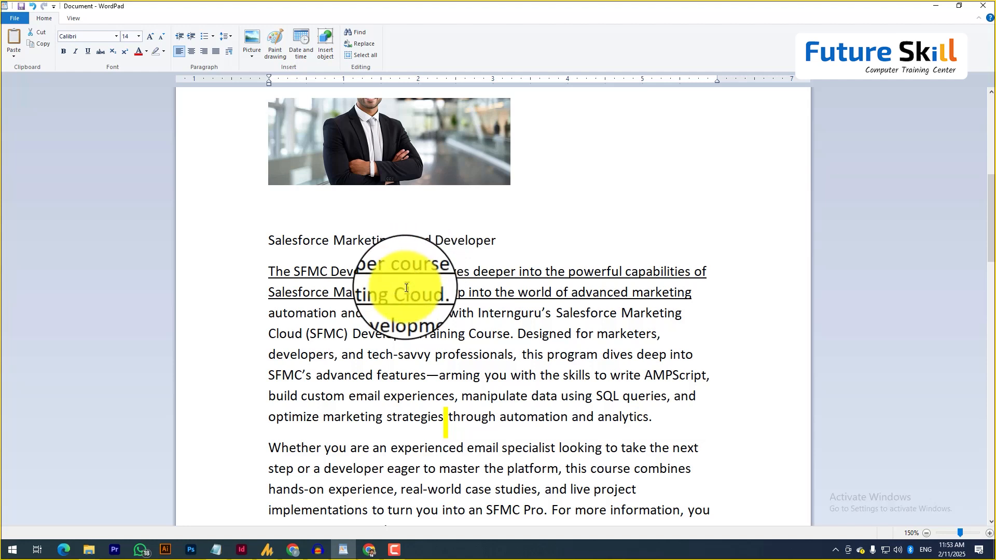
# - Return to the document's opening paragraph, highlight "digital" in its first line, and place the cursor in the bold "Salesforce Marketing Cloud" line
pyautogui.scroll(5, 406, 288)
pyautogui.click(375, 265)
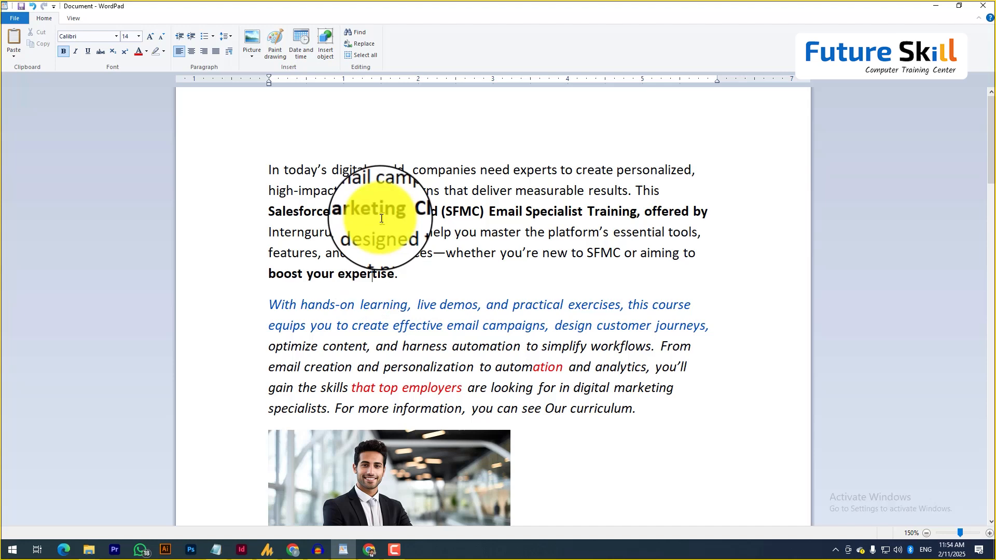
pyautogui.click(335, 173)
pyautogui.moveTo(335, 173); pyautogui.dragTo(368, 171)
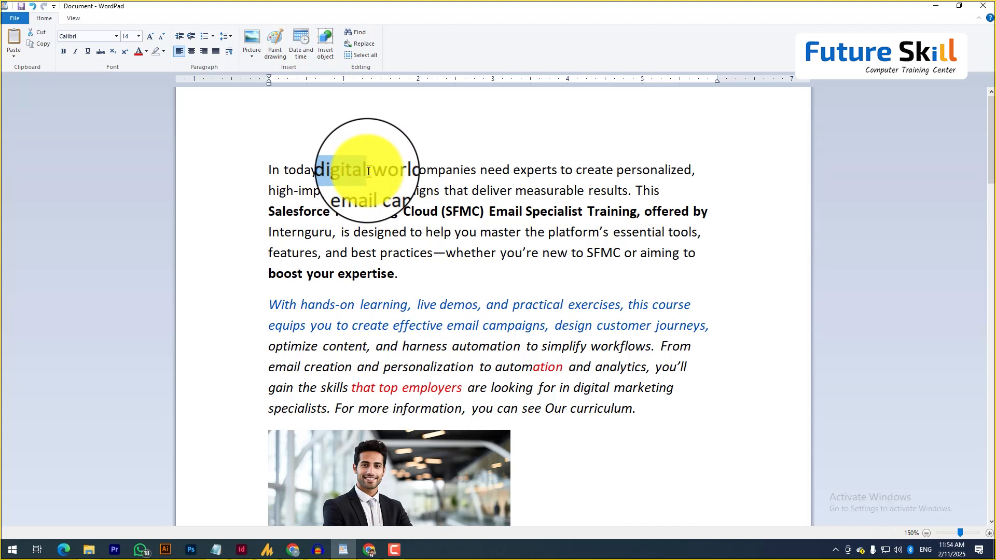
pyautogui.click(379, 211)
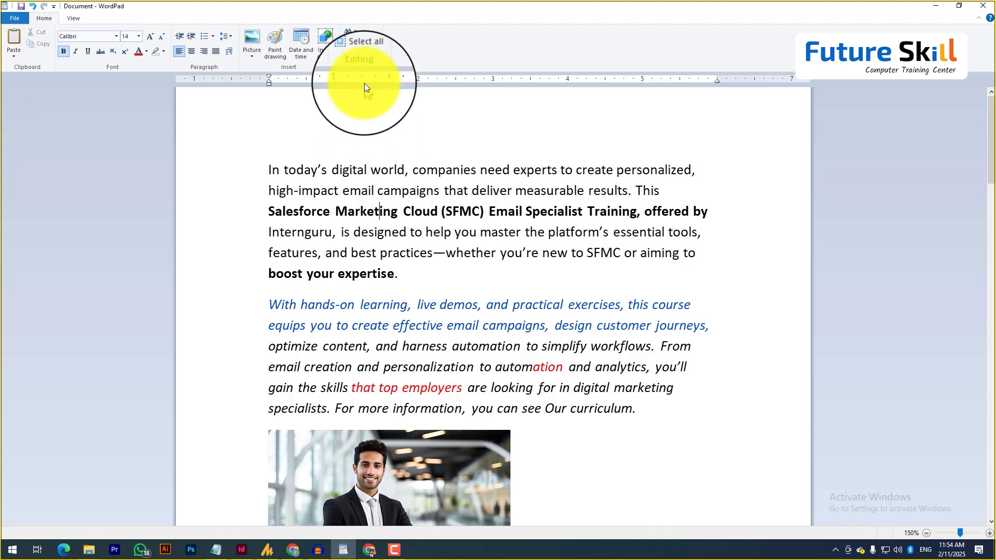
# - Use Find to search the document for "digital", and move the Find dialog clear of the matching text
pyautogui.click(356, 33)
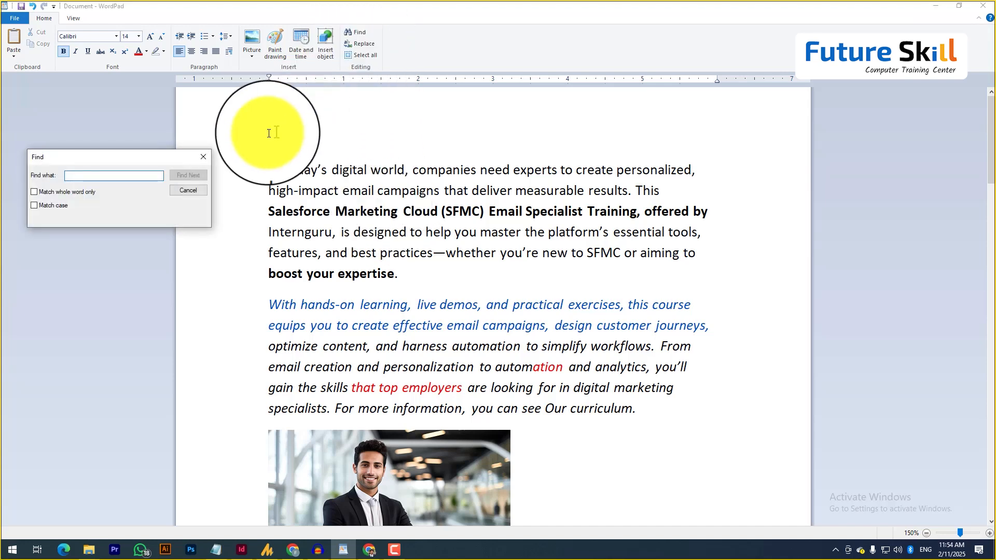
pyautogui.click(201, 159)
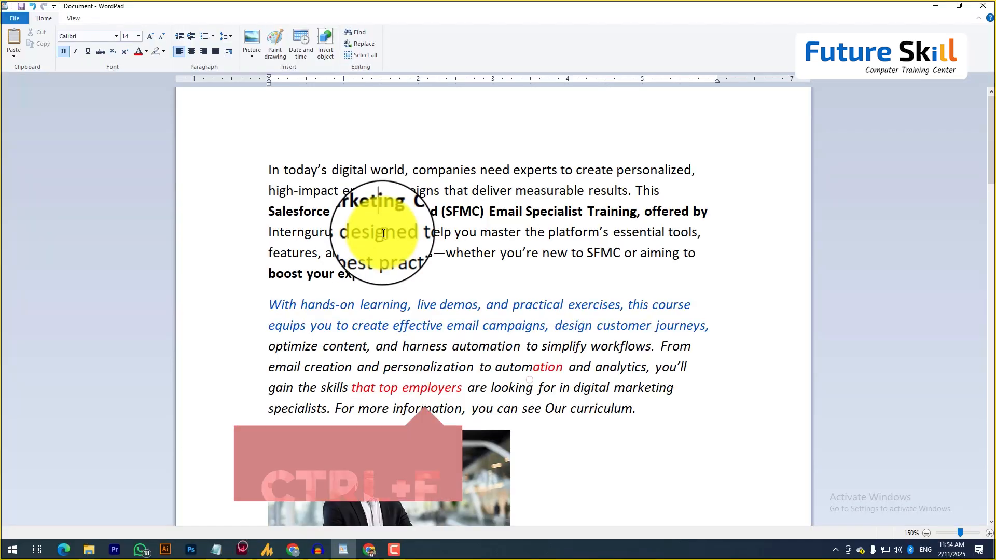
pyautogui.hotkey('ctrl', 'f')
pyautogui.moveTo(89, 157); pyautogui.dragTo(439, 266)
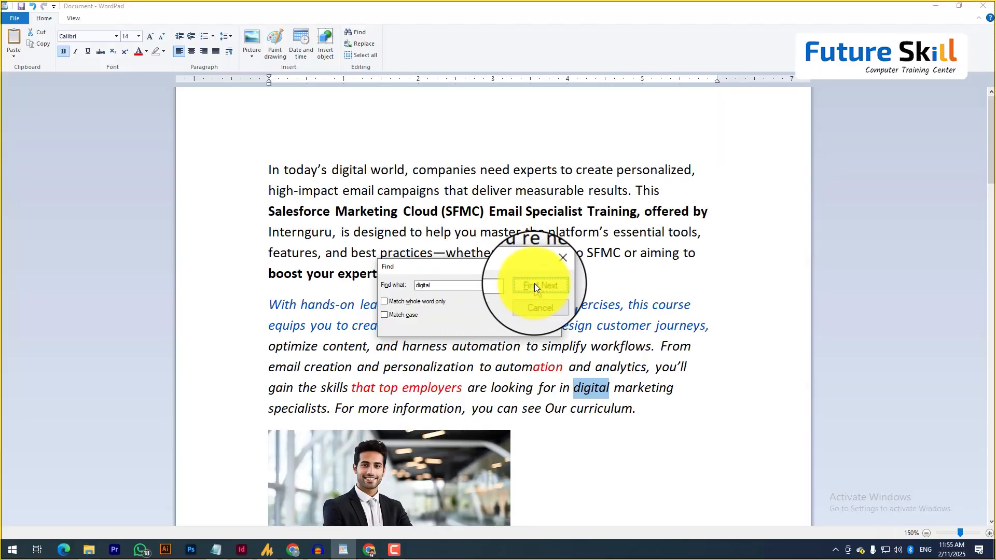
pyautogui.moveTo(541, 268); pyautogui.dragTo(304, 217)
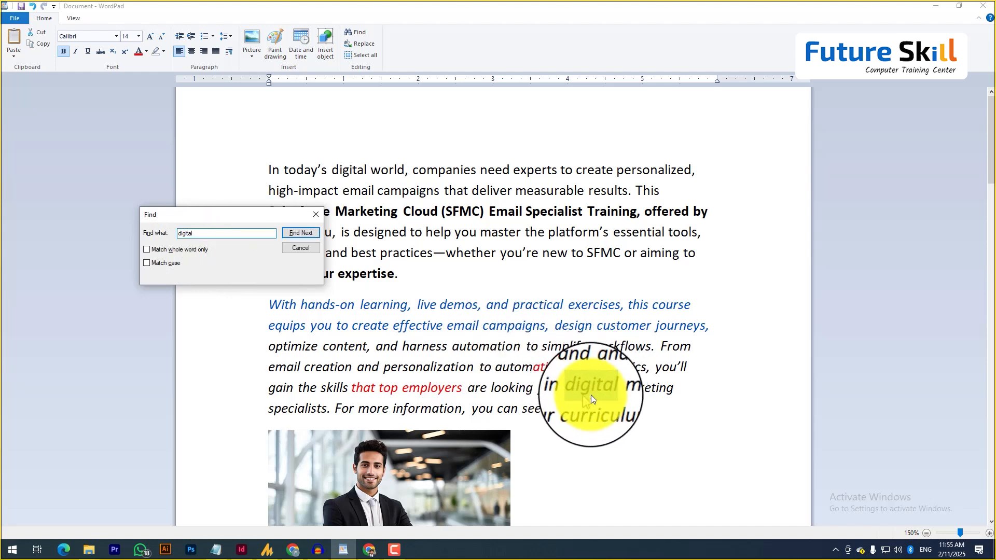
# - Cycle through the occurrences of "digital" to the end of the search and close the Find dialog
pyautogui.click(297, 232)
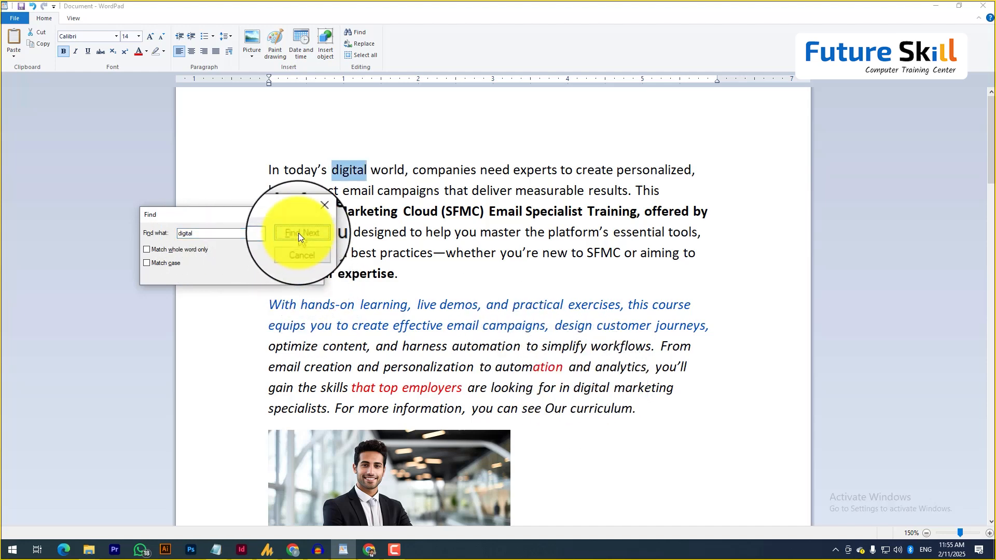
pyautogui.click(297, 232)
pyautogui.click(287, 279)
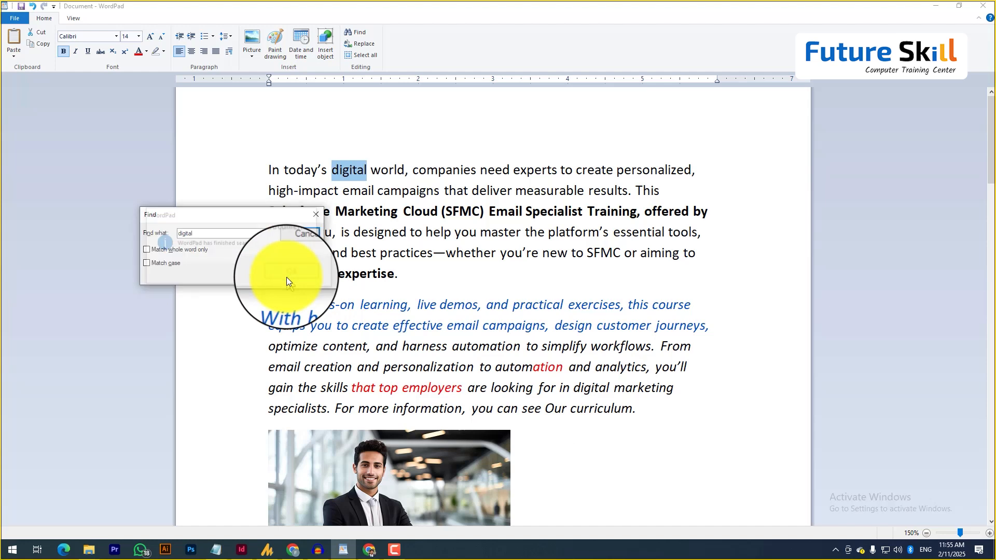
pyautogui.click(294, 233)
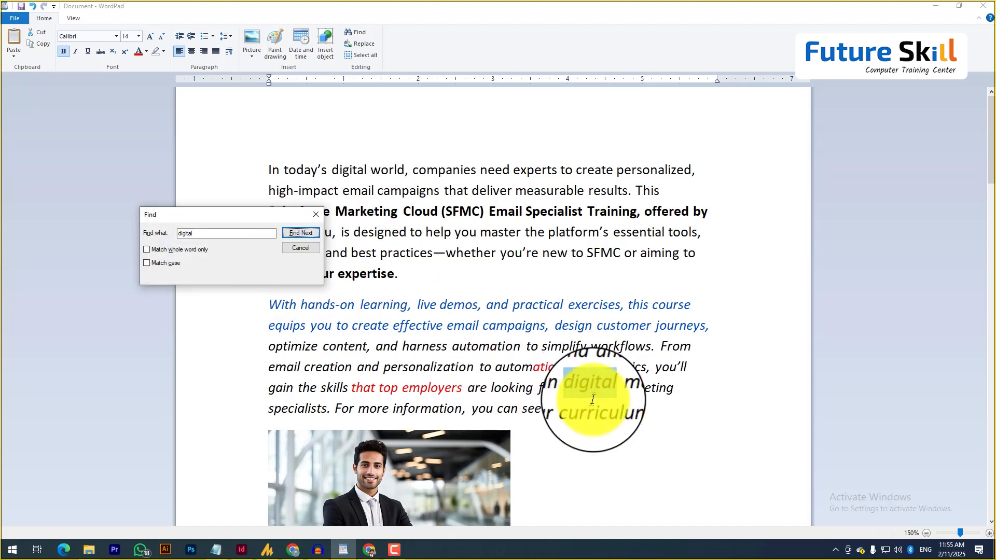
pyautogui.click(299, 232)
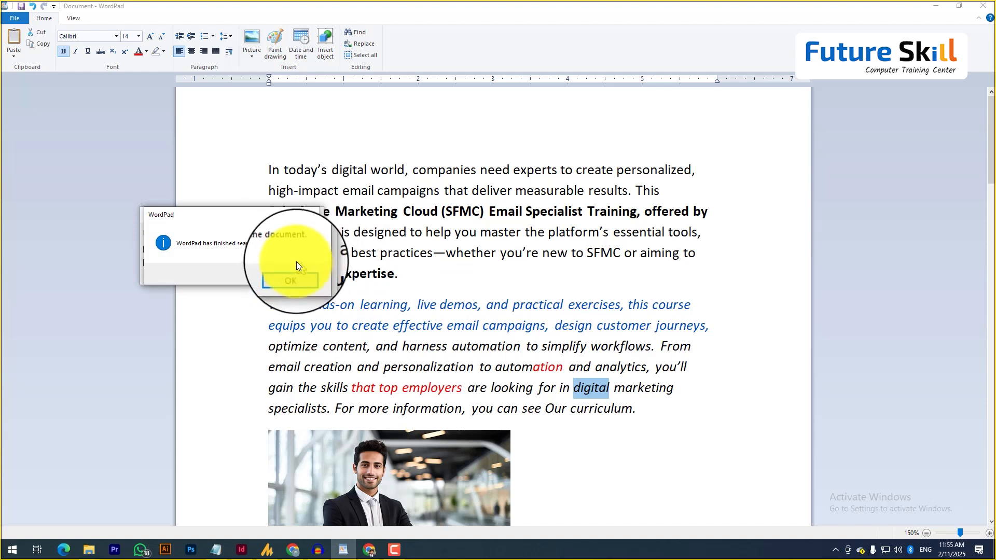
pyautogui.click(286, 274)
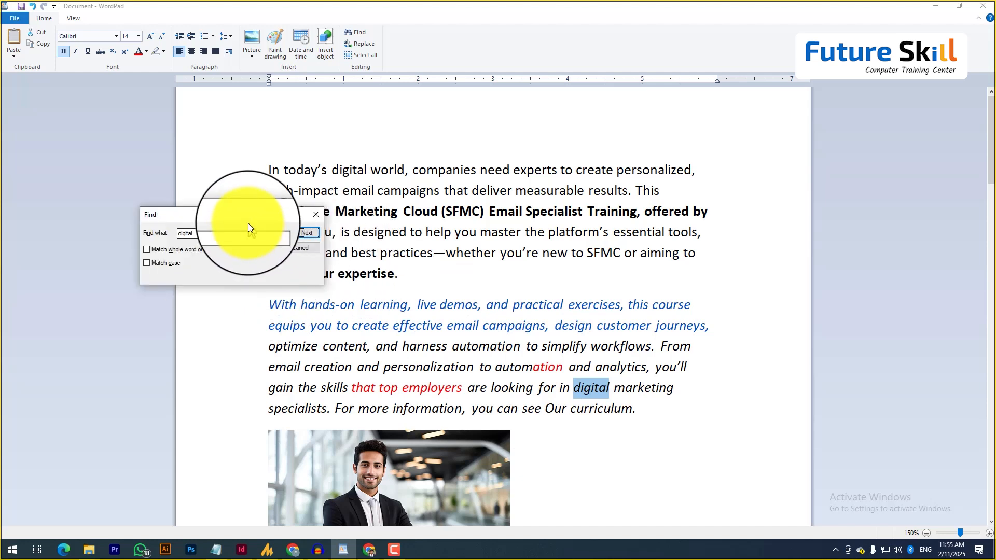
pyautogui.click(321, 211)
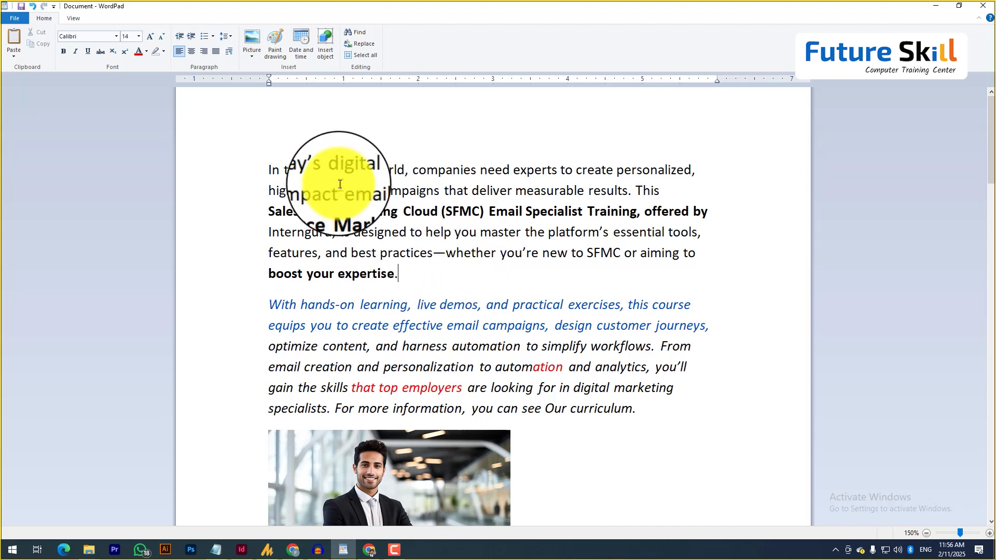
# - Select the word "digital" in the first line of the opening paragraph
pyautogui.moveTo(339, 172); pyautogui.dragTo(357, 172)
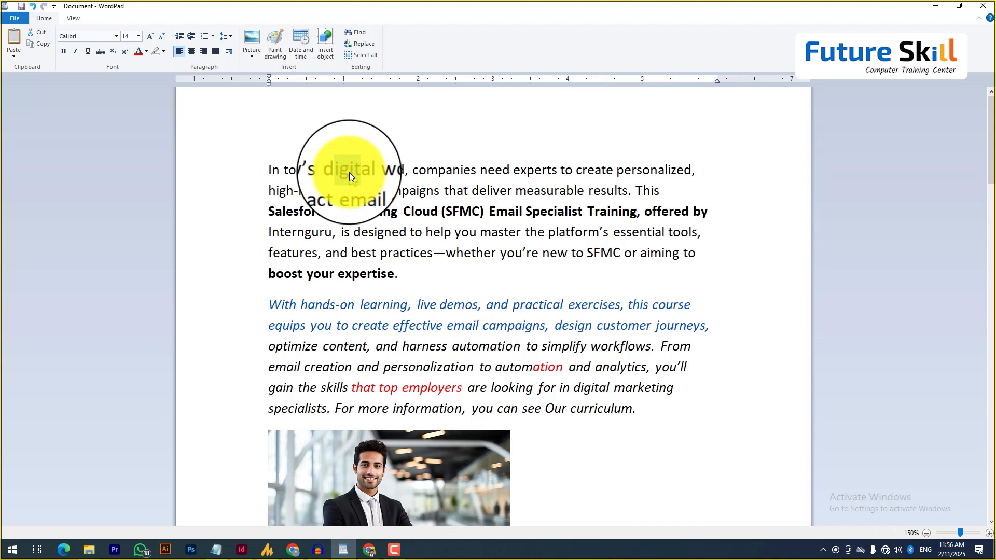
pyautogui.doubleClick(350, 173)
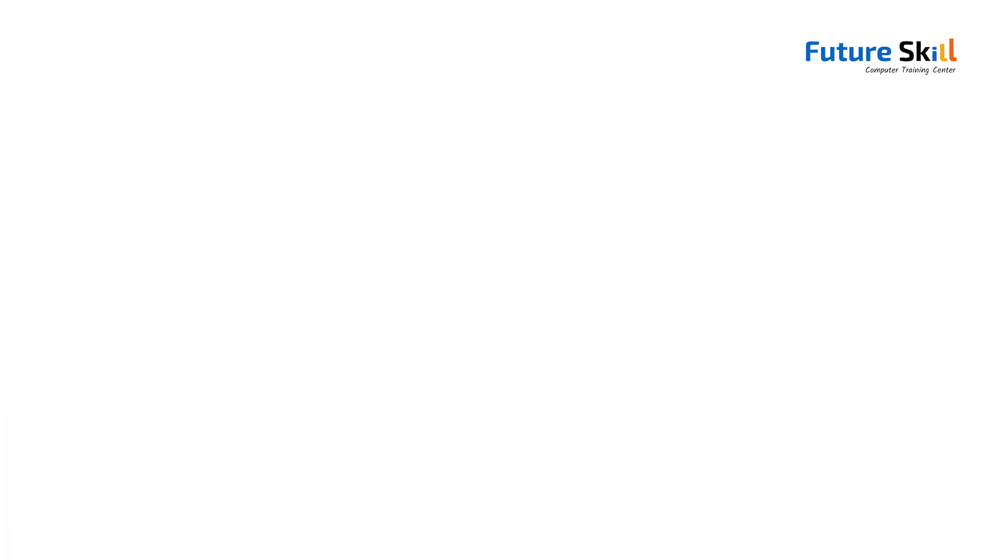
# - Use Replace to change every occurrence of "digital" to "Internet", keeping the dialog clear of the matching text, and close it
pyautogui.hotkey('ctrl', 'h')
pyautogui.moveTo(96, 136); pyautogui.dragTo(415, 216)
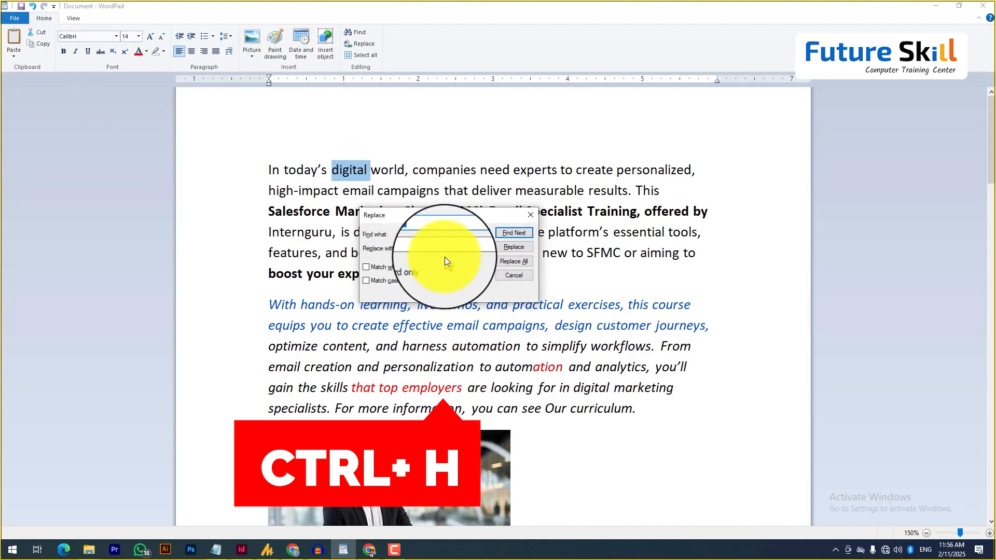
pyautogui.moveTo(394, 215); pyautogui.dragTo(433, 194)
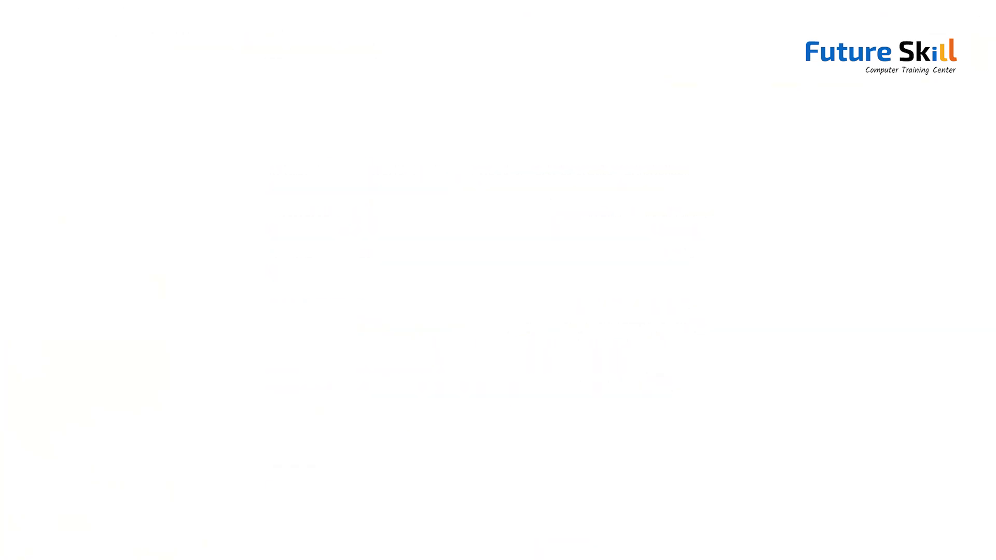
pyautogui.write('Internet')
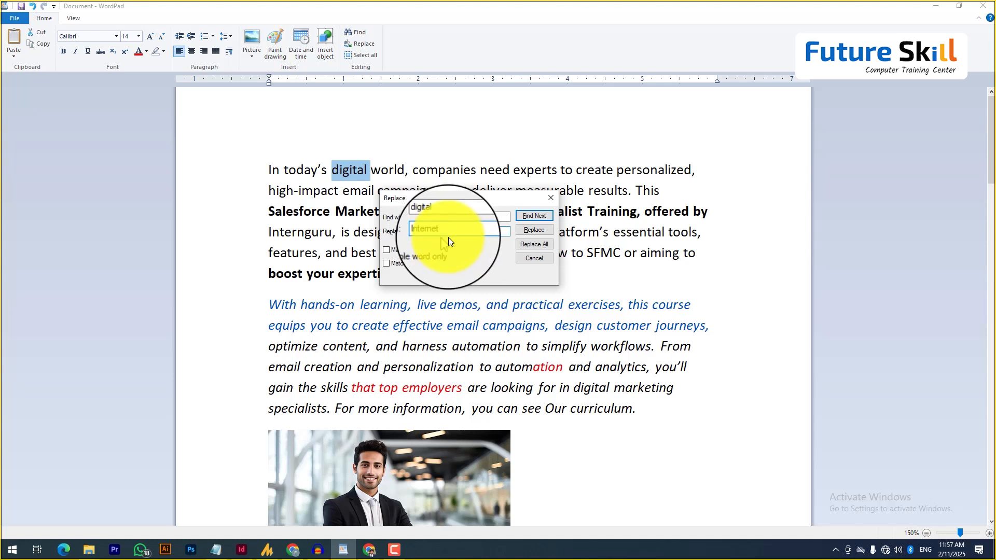
pyautogui.click(535, 246)
pyautogui.click(530, 269)
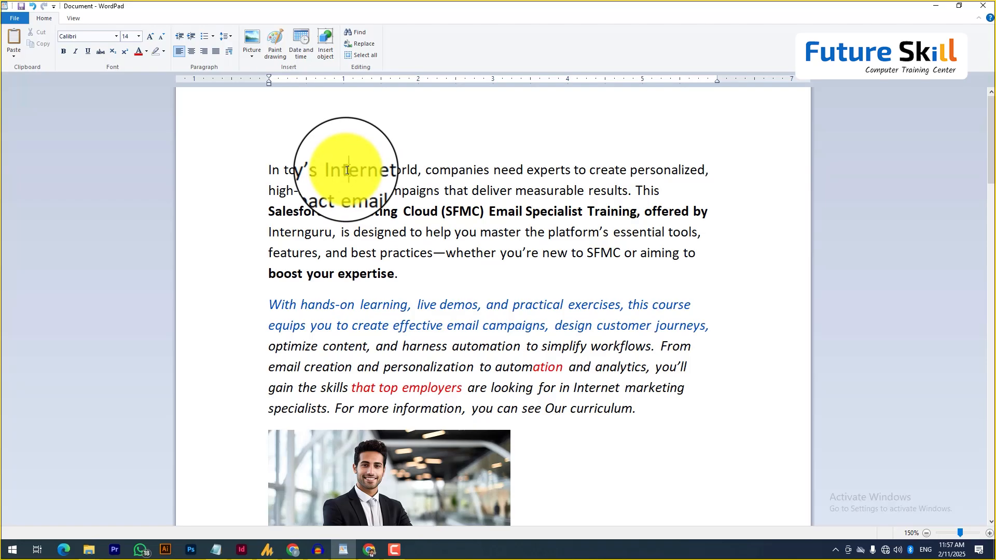
# - Check the replacements by highlighting "Internet" in the first line and "Internet marketing" in the italic paragraph, and clear the selection after "boost your expertise."
pyautogui.doubleClick(353, 169)
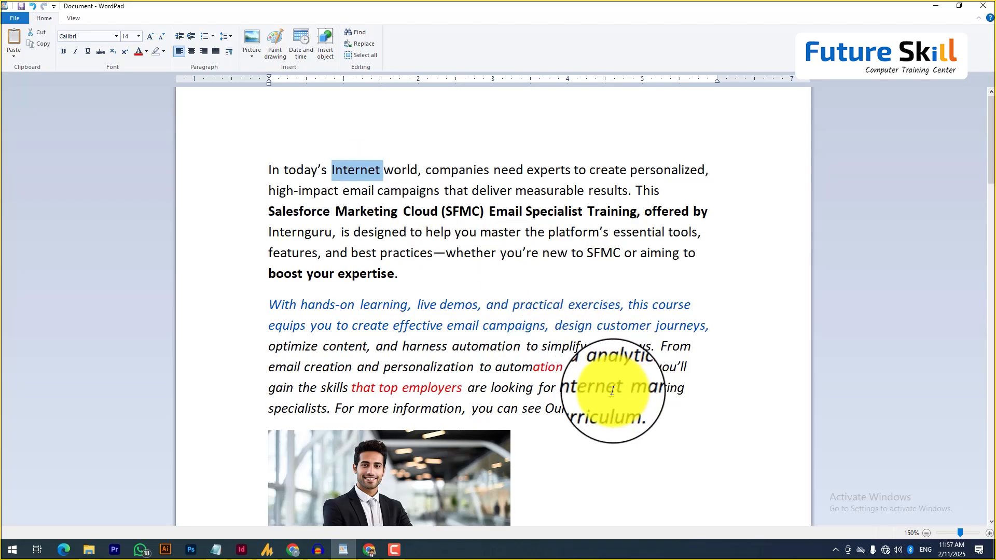
pyautogui.moveTo(561, 388); pyautogui.dragTo(644, 396)
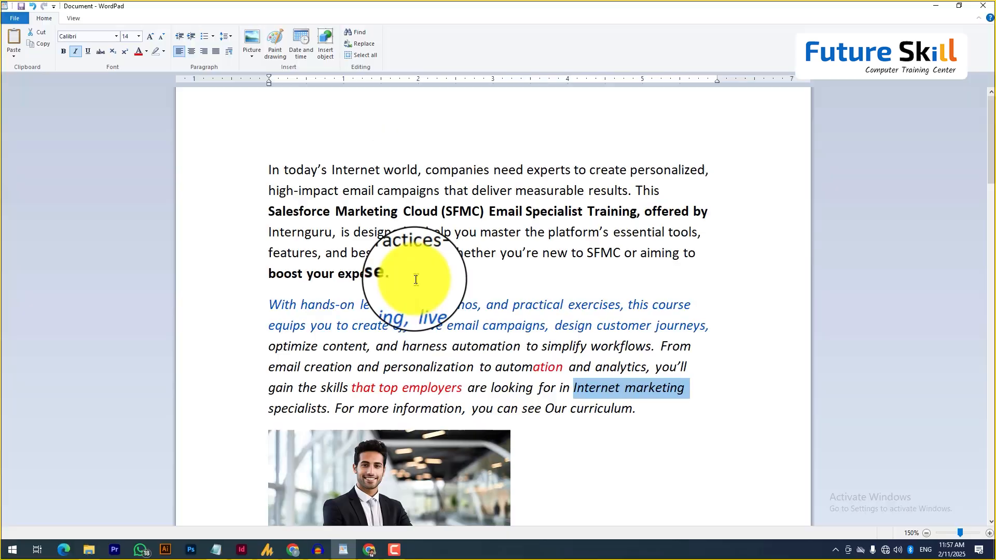
pyautogui.click(410, 280)
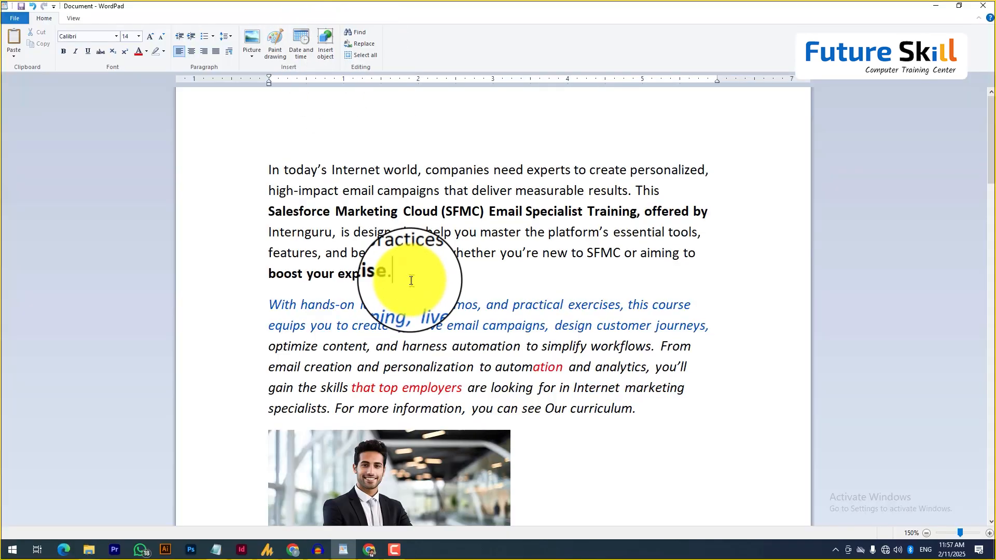
pyautogui.scroll(-3, 411, 280)
pyautogui.scroll(3, 411, 280)
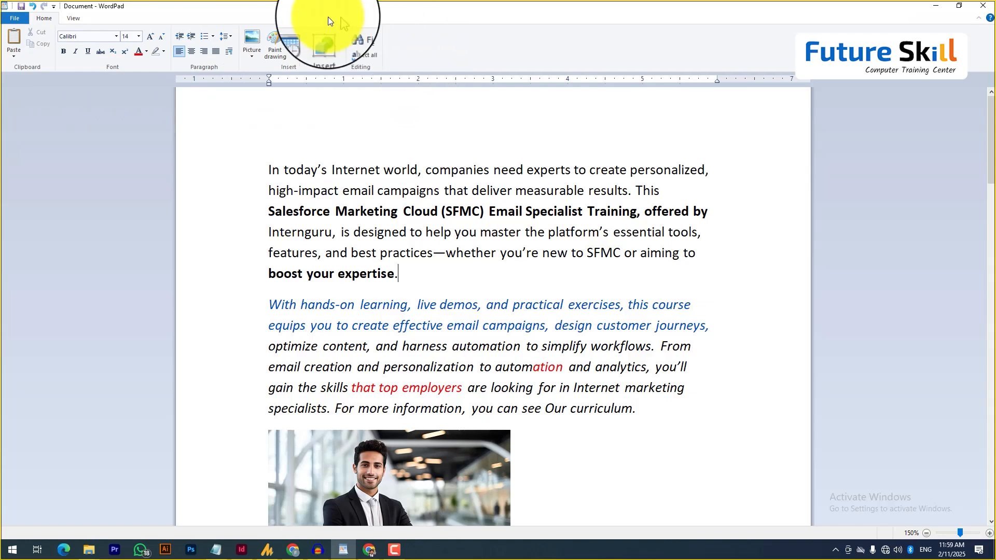
# - Zoom in on the document in steps up to 220%
pyautogui.click(73, 18)
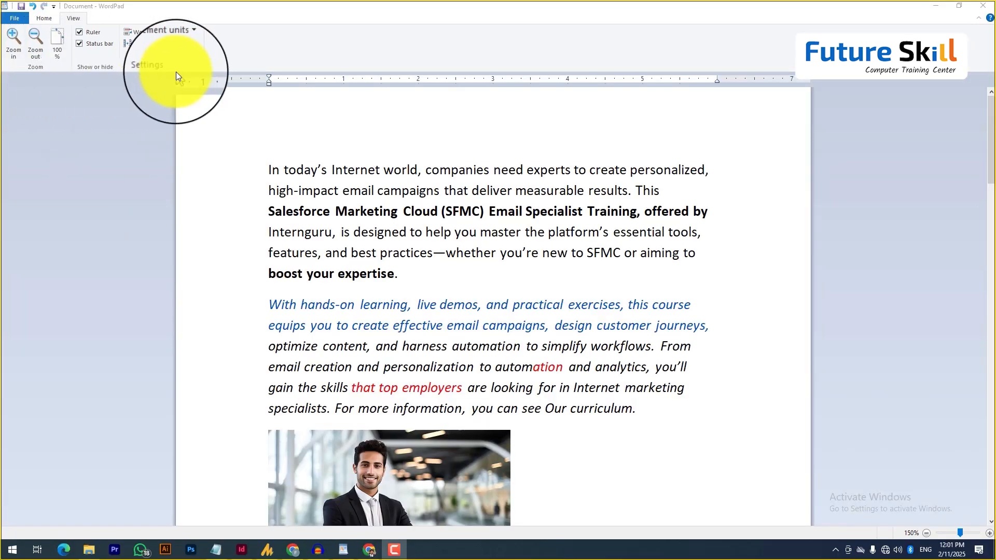
pyautogui.click(21, 67)
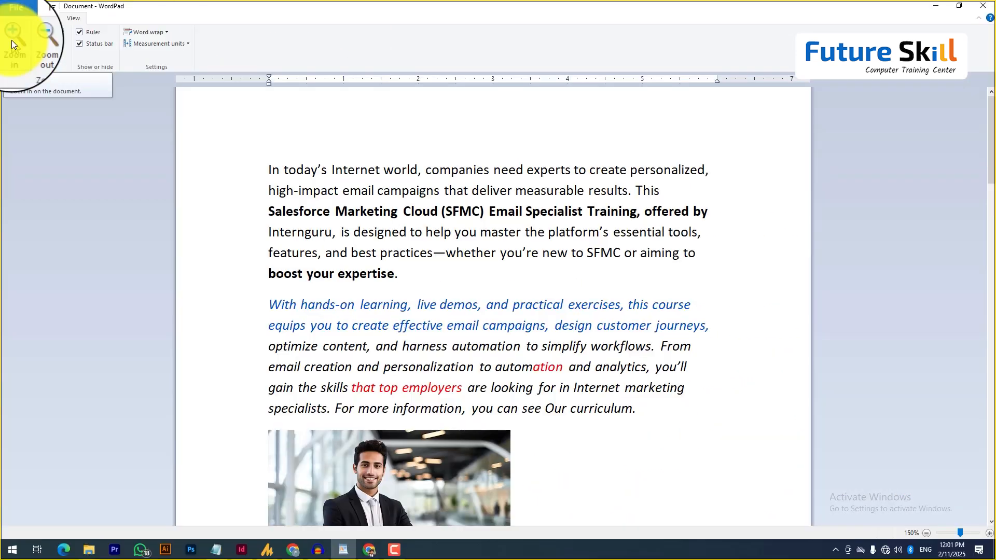
pyautogui.click(12, 39)
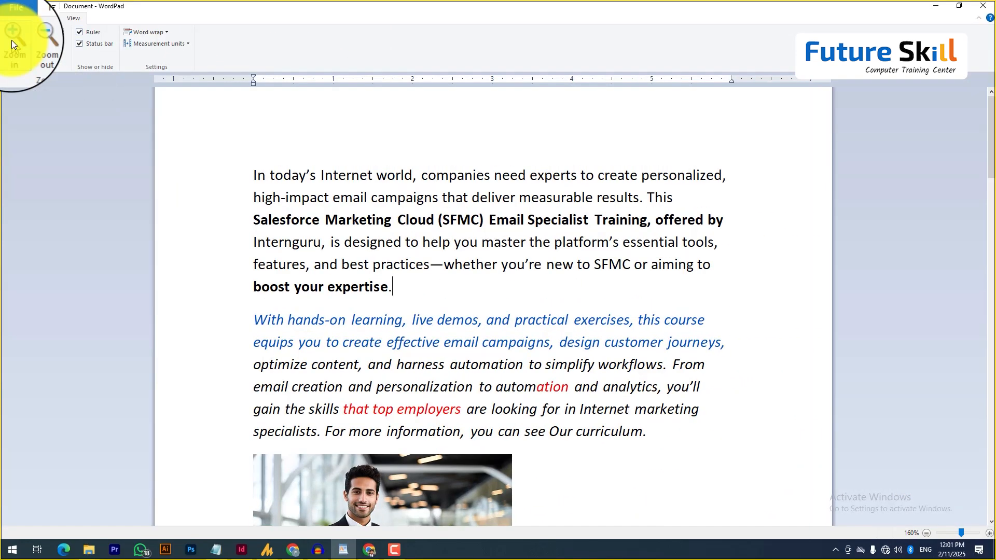
pyautogui.click(11, 39)
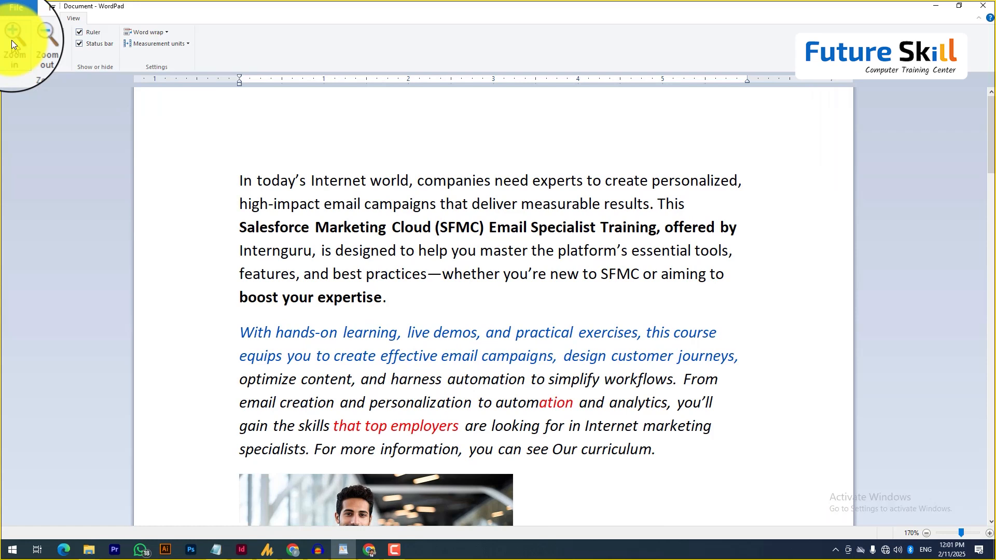
pyautogui.click(11, 39)
pyautogui.click(11, 39)
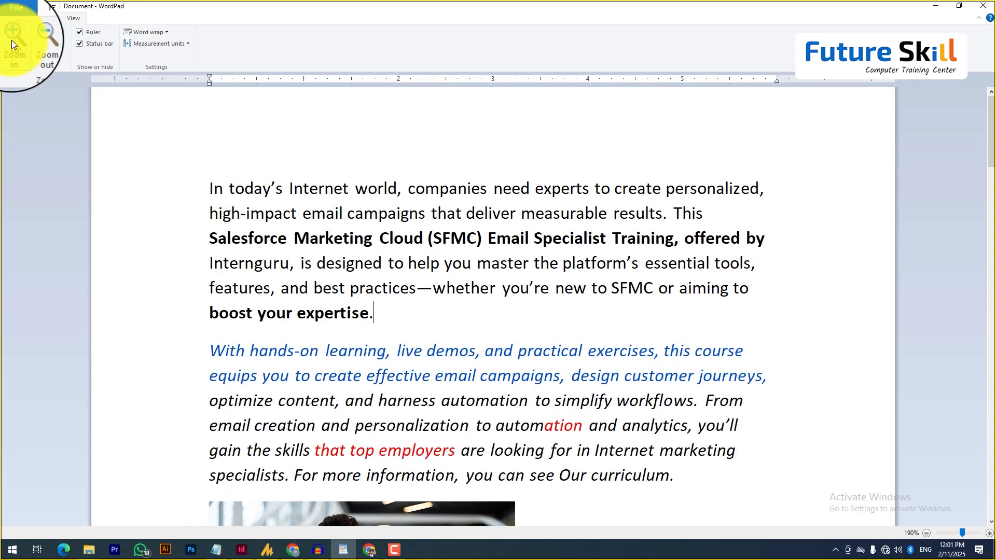
pyautogui.click(11, 40)
pyautogui.click(11, 39)
pyautogui.click(11, 40)
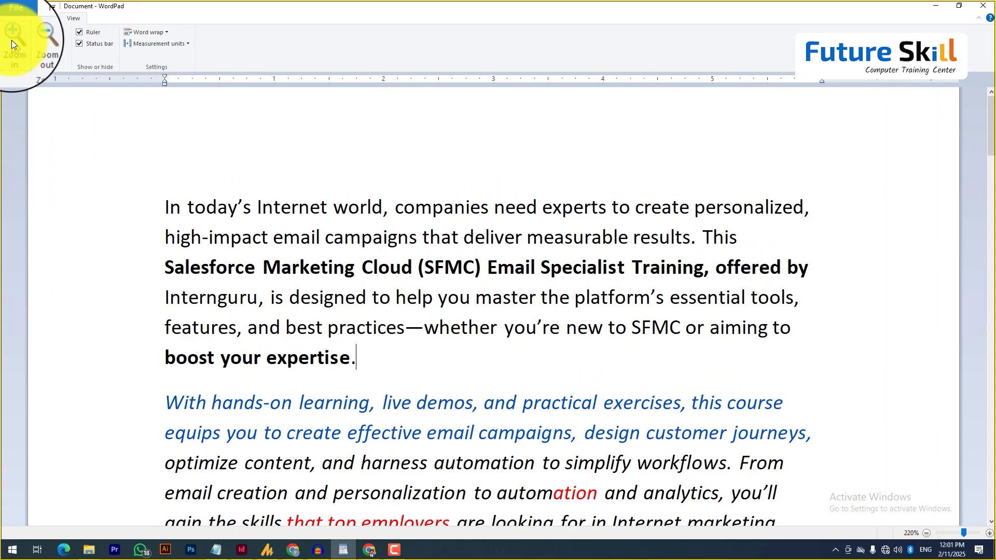
# - Zoom out of the document in steps down to 130%
pyautogui.click(33, 42)
pyautogui.click(33, 42)
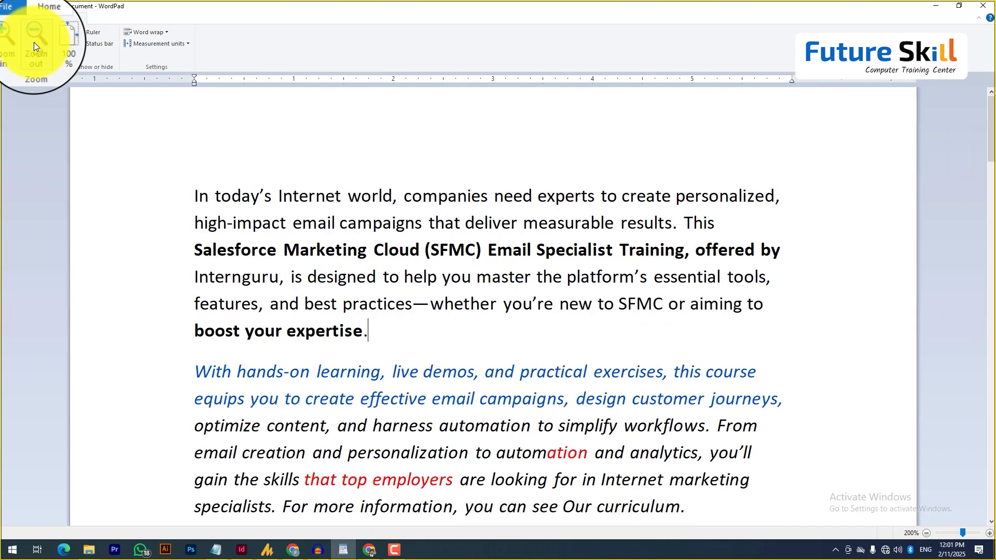
pyautogui.click(33, 42)
pyautogui.click(33, 42)
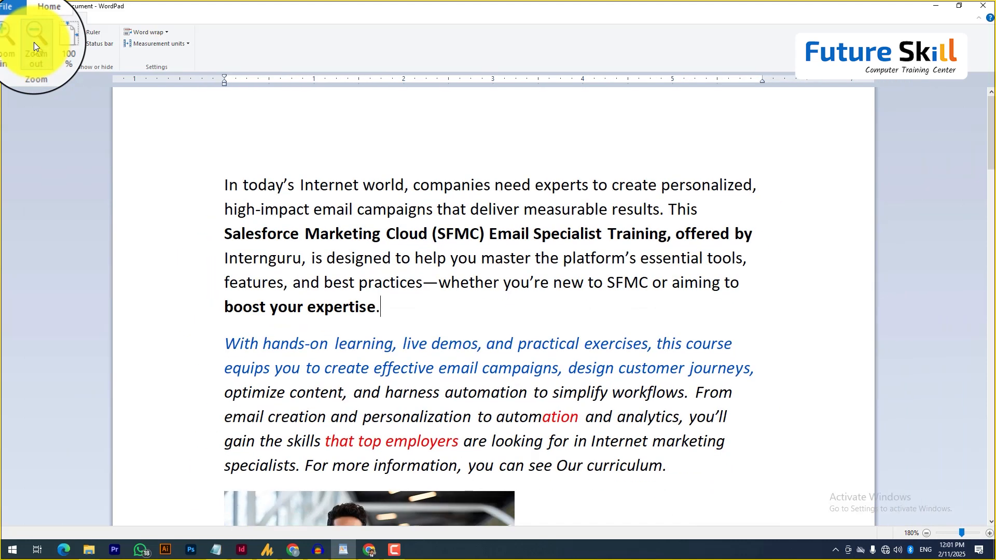
pyautogui.click(33, 42)
pyautogui.click(33, 42)
pyautogui.click(33, 42)
pyautogui.click(33, 42)
pyautogui.click(33, 42)
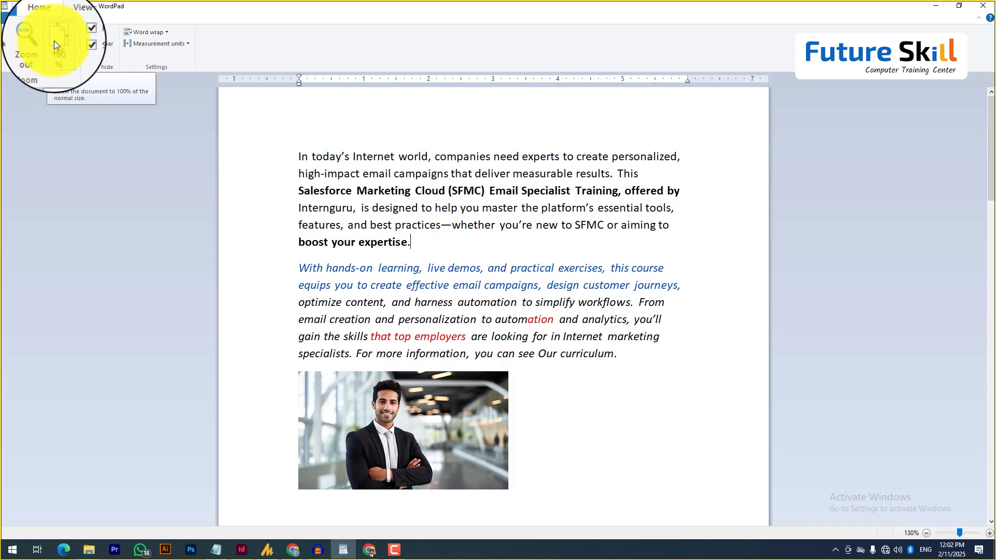
# - Reset the zoom to 100%, try the zoom slider at 95%, and return to 100%
pyautogui.click(54, 41)
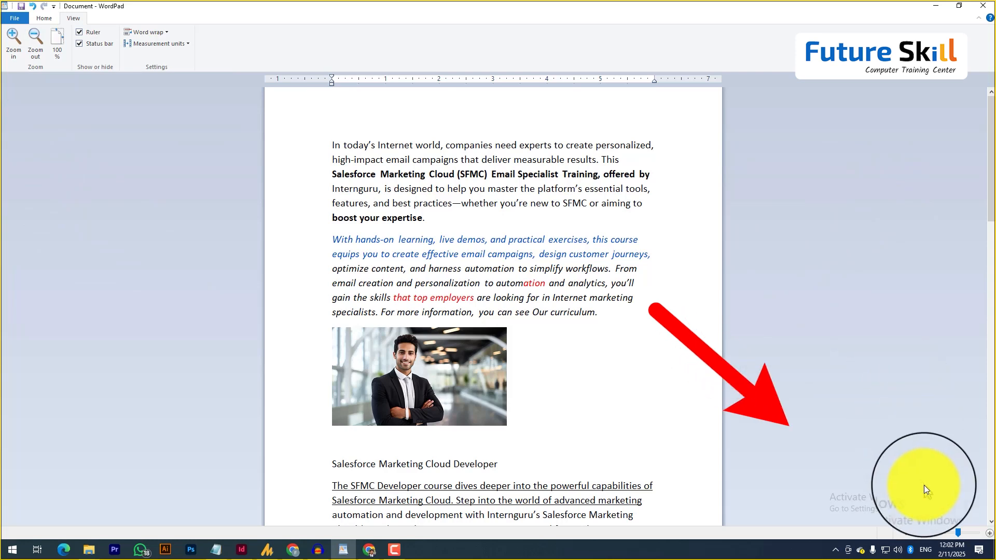
pyautogui.moveTo(958, 533)
pyautogui.mouseDown()
pyautogui.moveTo(970, 533)
pyautogui.moveTo(956, 533)
pyautogui.mouseUp()
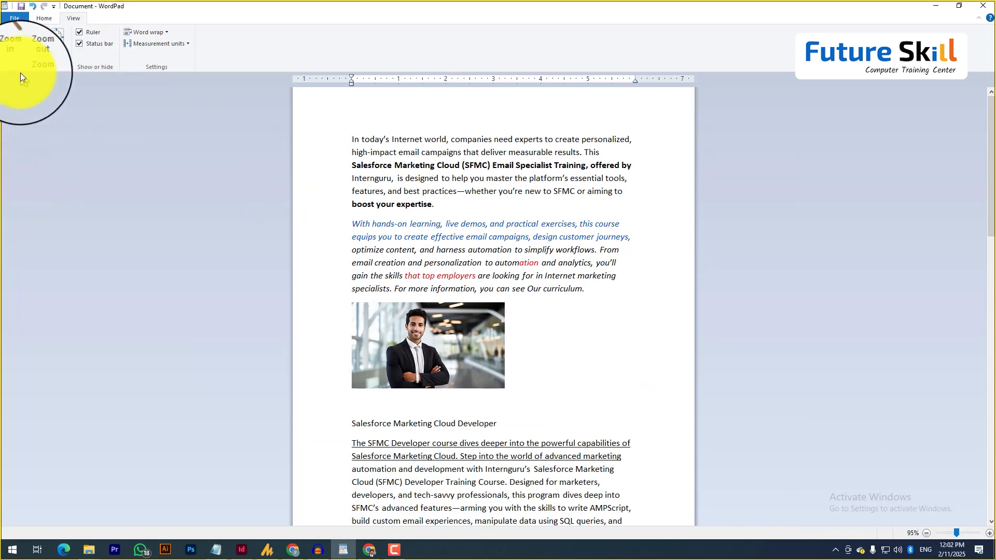
pyautogui.click(55, 39)
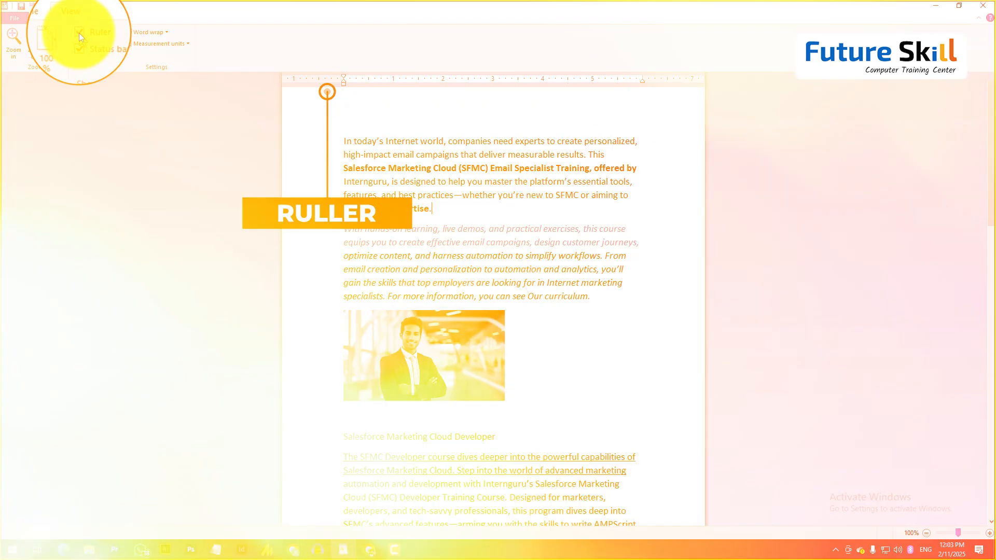
# - Hide the ruler above the document and show it again
pyautogui.click(78, 33)
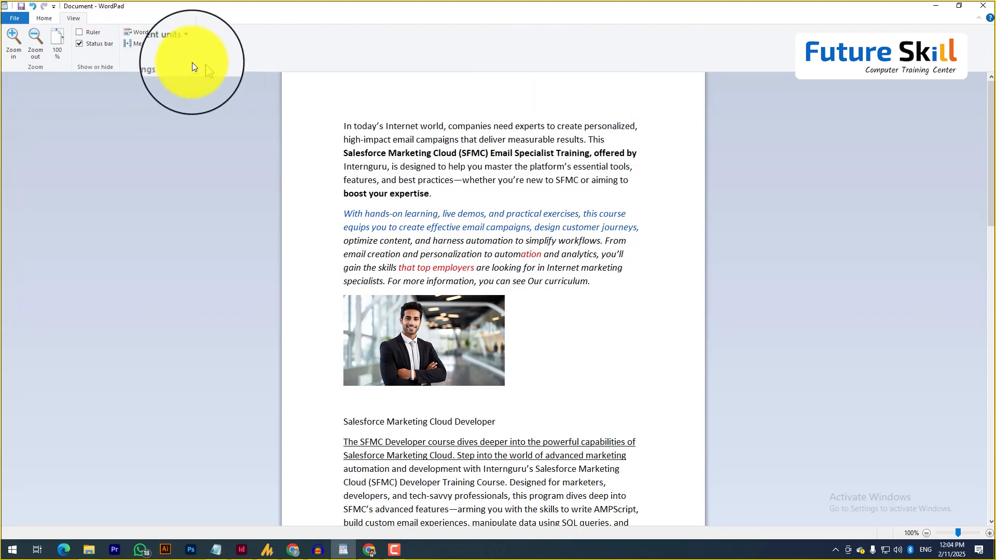
pyautogui.click(79, 33)
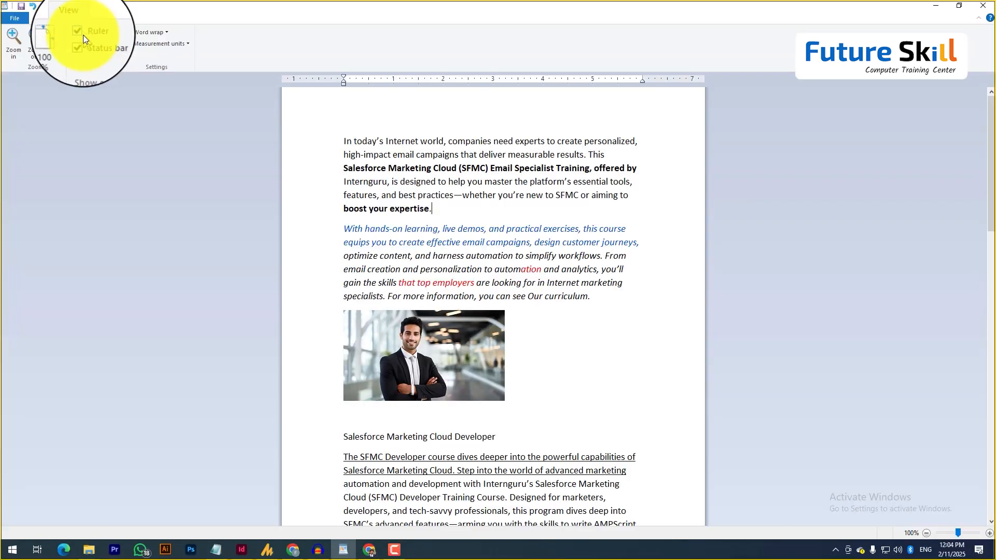
pyautogui.click(83, 35)
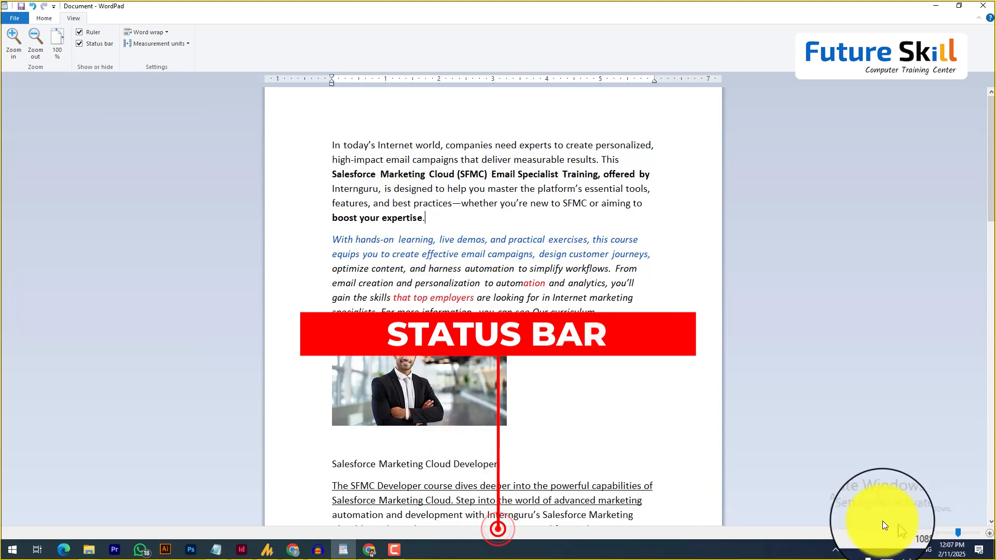
# - Reduce the zoom to 95% with the status bar slider, and turn the status bar off and back on
pyautogui.click(959, 534)
pyautogui.moveTo(959, 534)
pyautogui.mouseDown()
pyautogui.moveTo(942, 532)
pyautogui.moveTo(954, 532)
pyautogui.mouseUp()
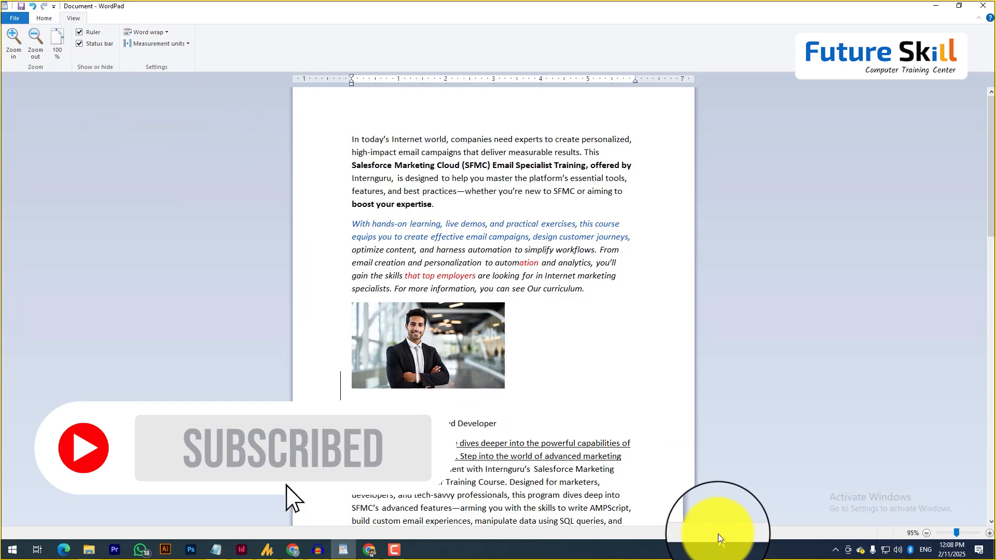
pyautogui.click(79, 44)
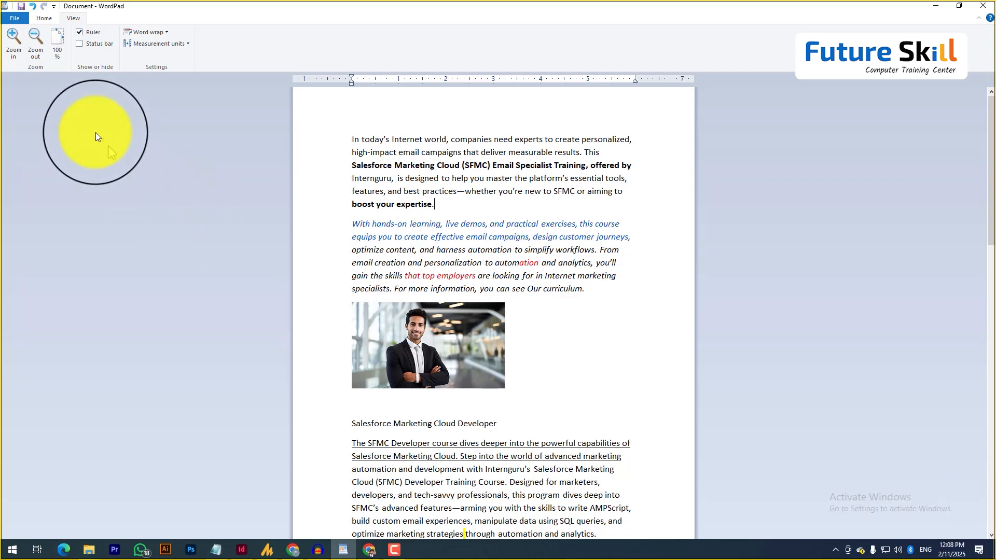
pyautogui.click(80, 42)
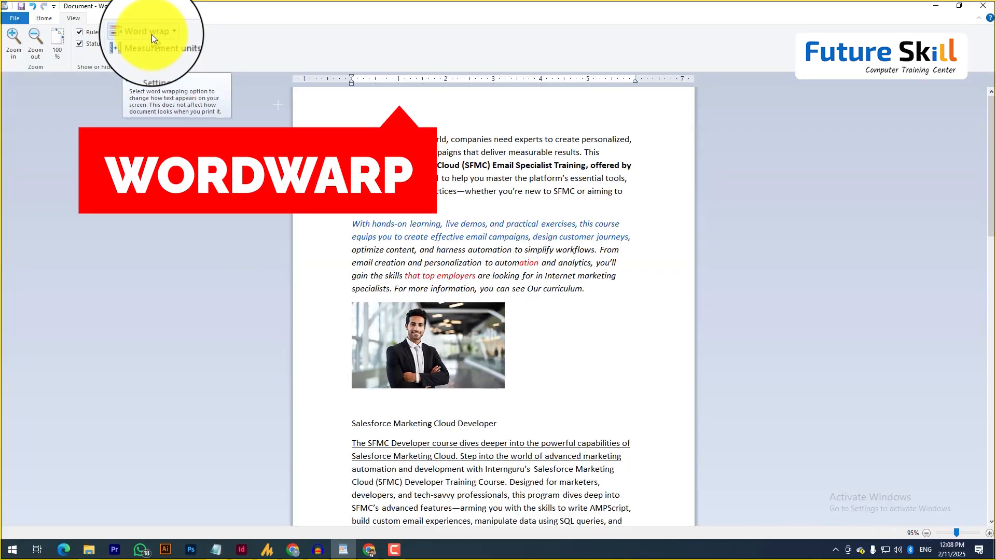
# - Set the word wrap to No wrap and look through the unwrapped document
pyautogui.click(156, 34)
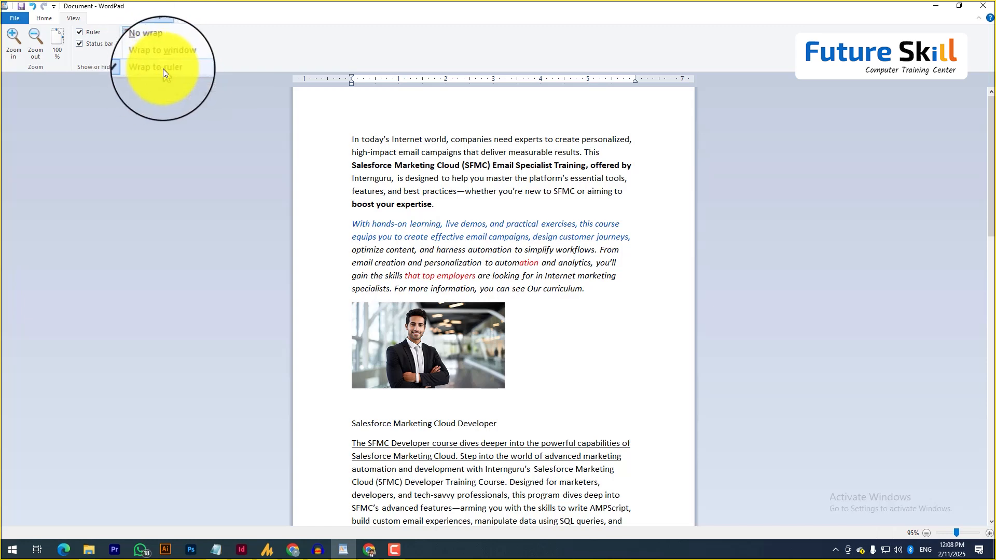
pyautogui.click(147, 45)
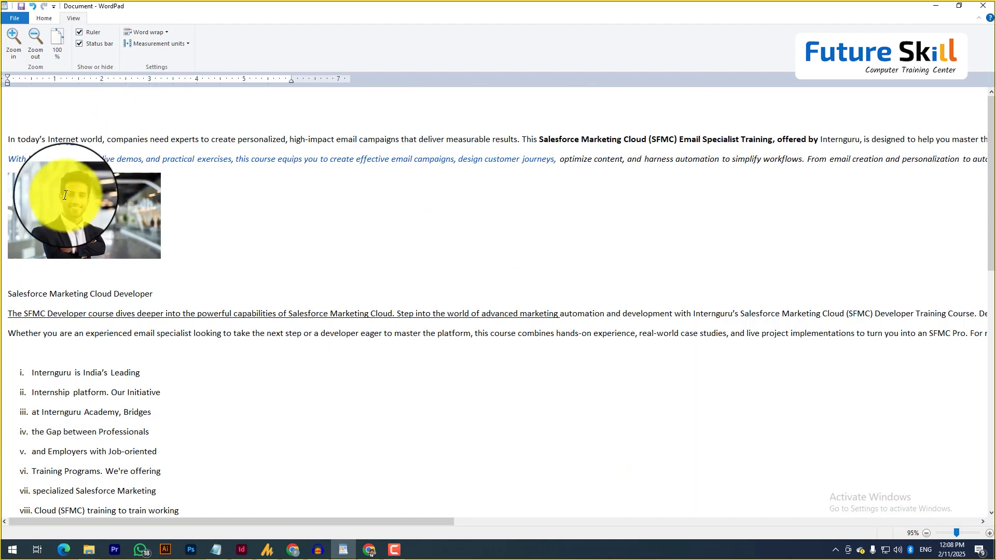
pyautogui.scroll(-8, 155, 218)
pyautogui.scroll(10, 214, 321)
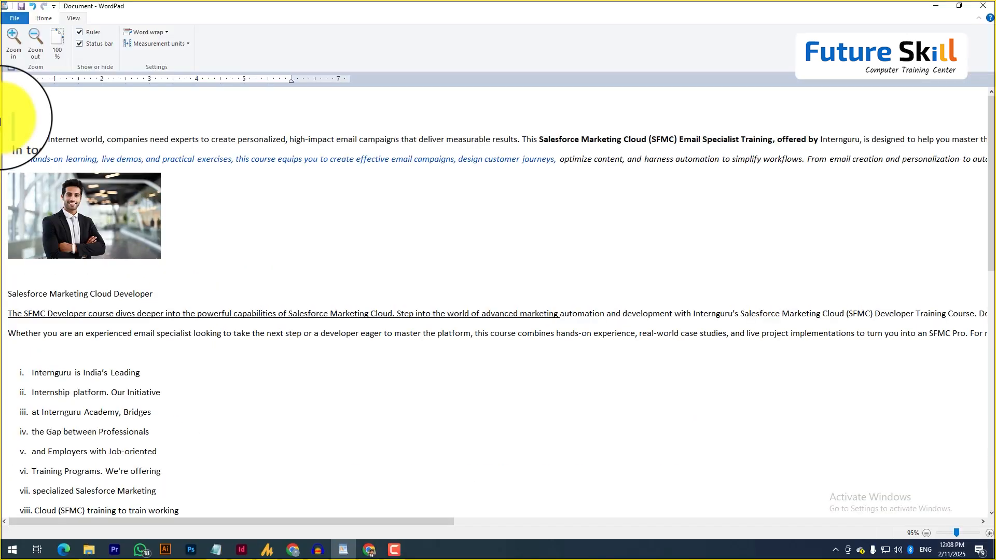
pyautogui.moveTo(432, 523); pyautogui.dragTo(357, 521)
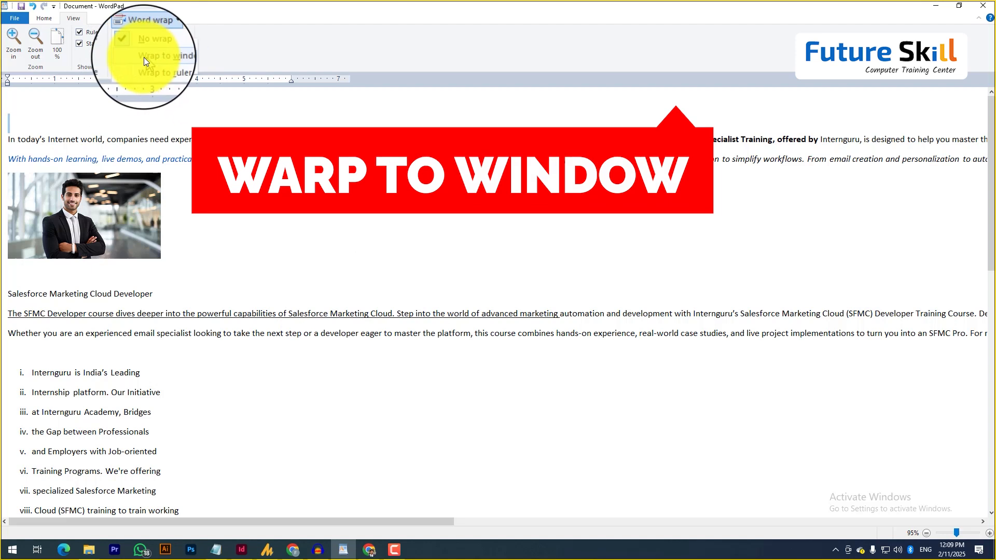
# - Set the word wrap to Wrap to window, check the line ends, and return it to Wrap to ruler
pyautogui.click(146, 56)
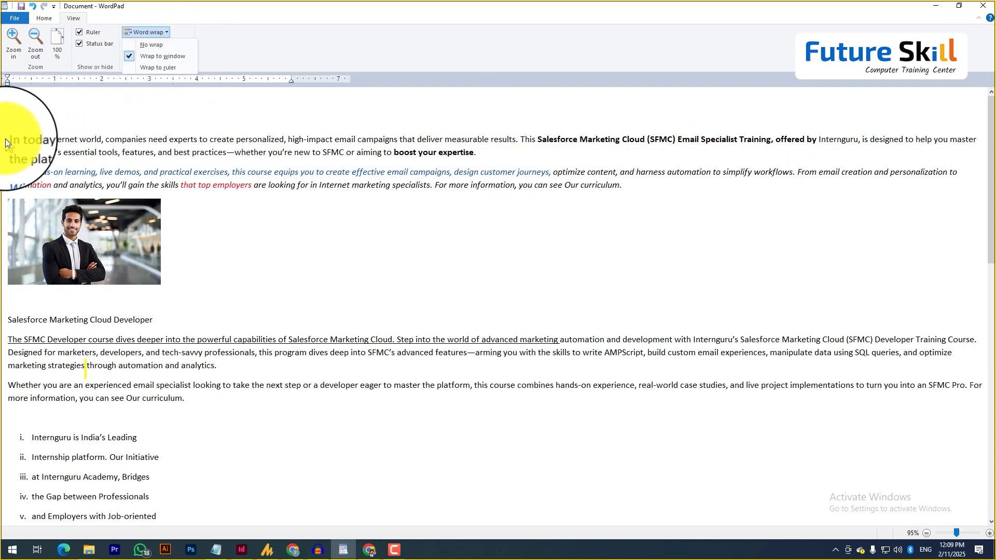
pyautogui.click(10, 141)
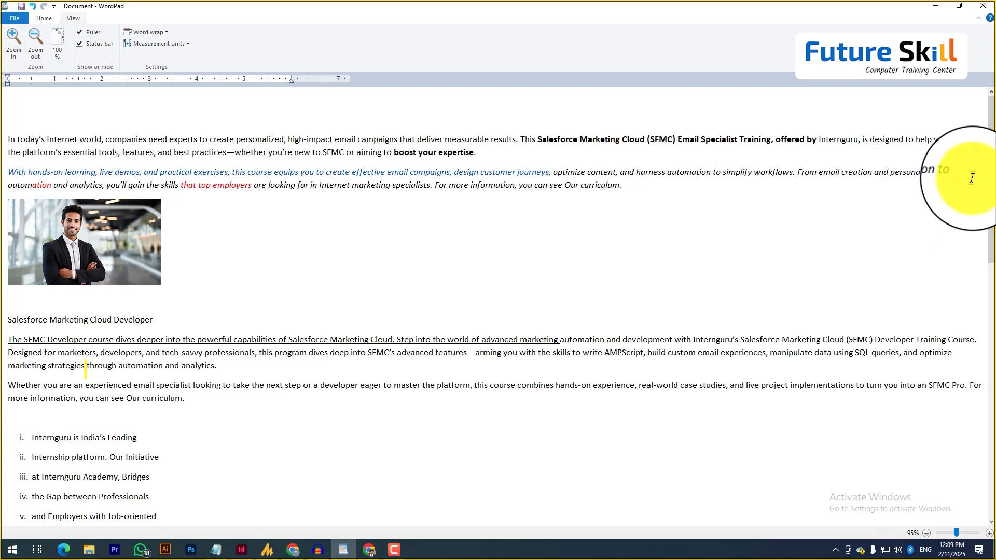
pyautogui.click(145, 33)
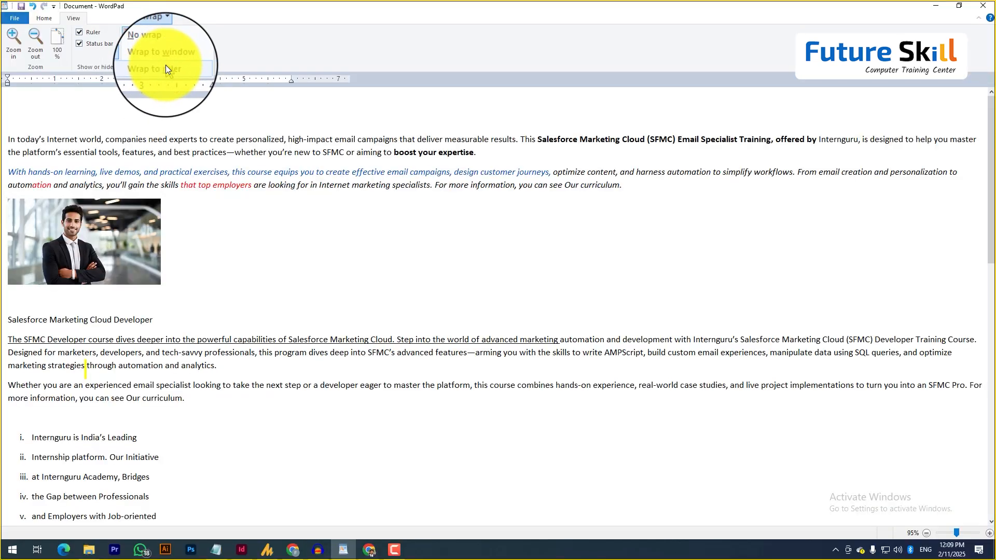
pyautogui.click(154, 68)
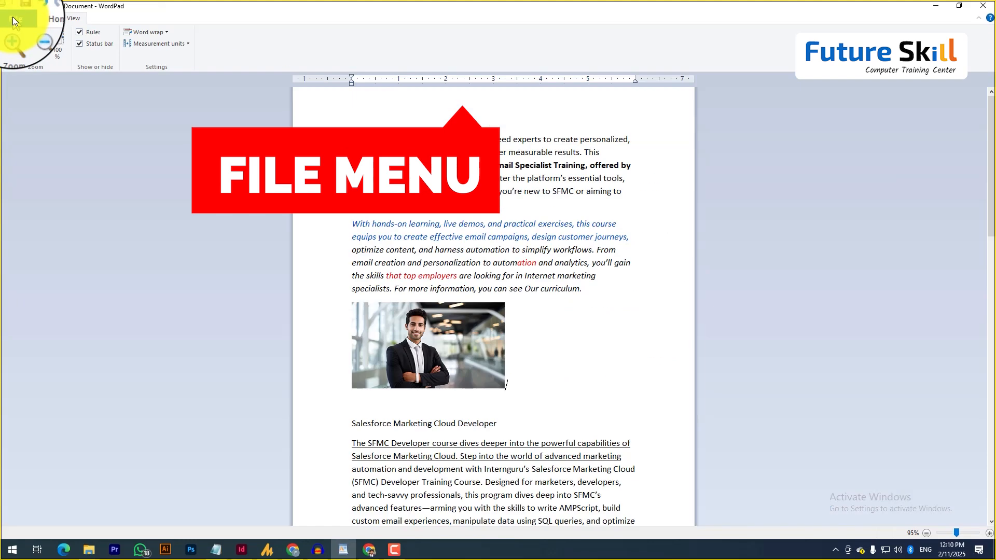
# - Look through the file commands, including the Save as formats and the print command
pyautogui.click(13, 18)
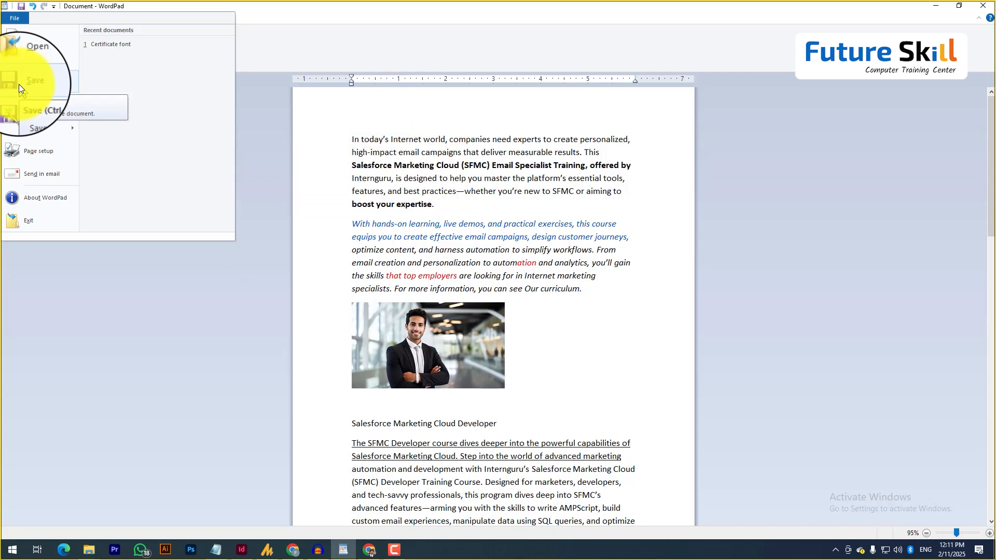
pyautogui.moveTo(32, 107)
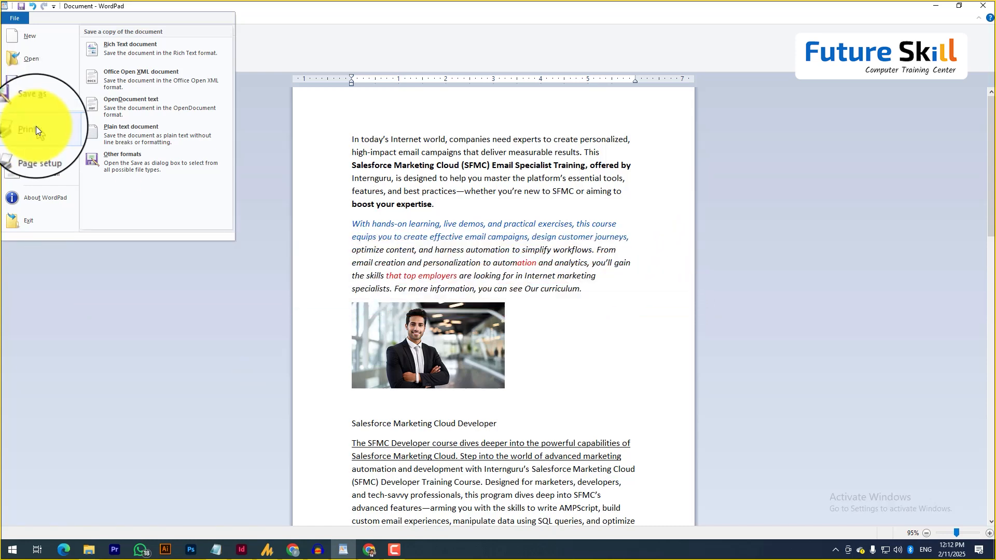
pyautogui.moveTo(32, 131)
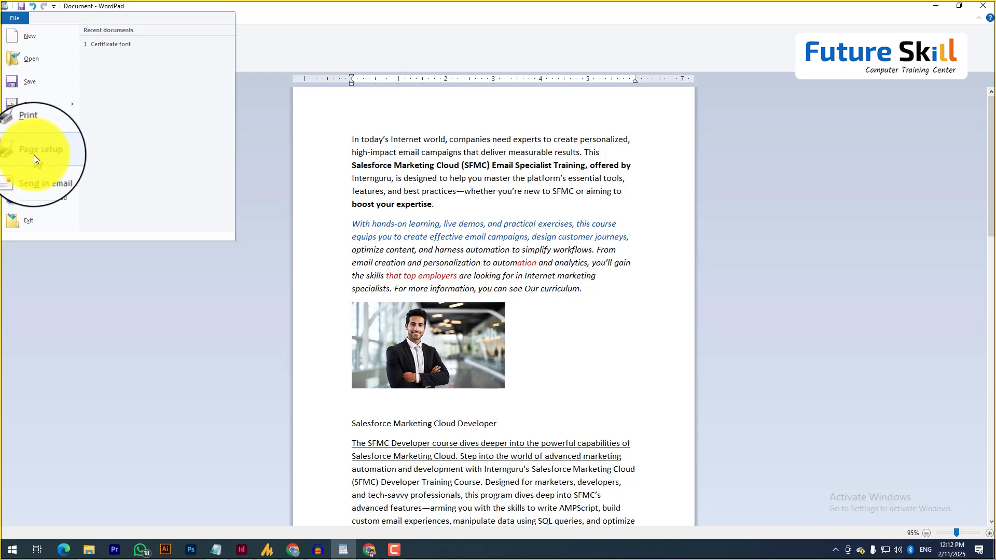
# - In the page setup, try landscape orientation, choose A4 paper, and return the orientation to portrait
pyautogui.click(36, 154)
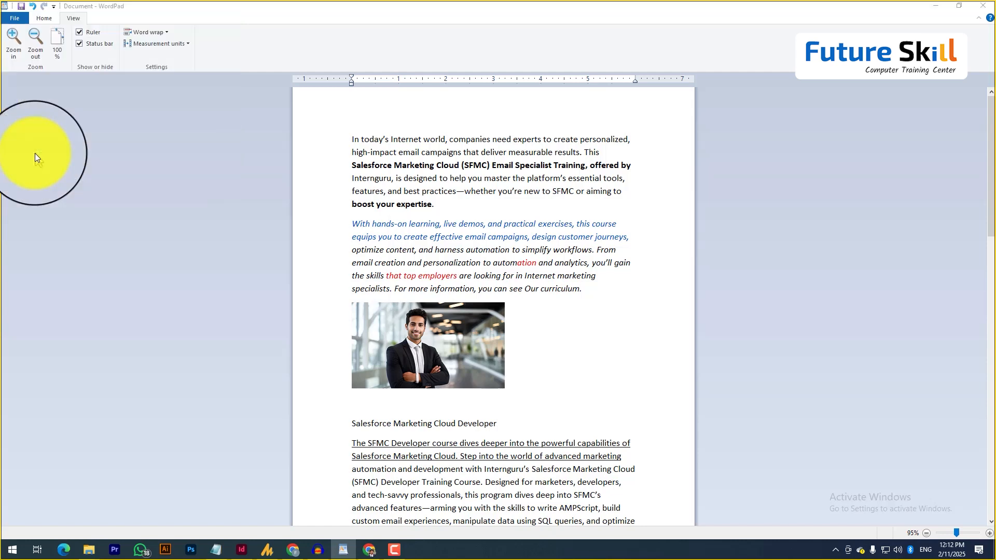
pyautogui.moveTo(422, 149); pyautogui.dragTo(273, 102)
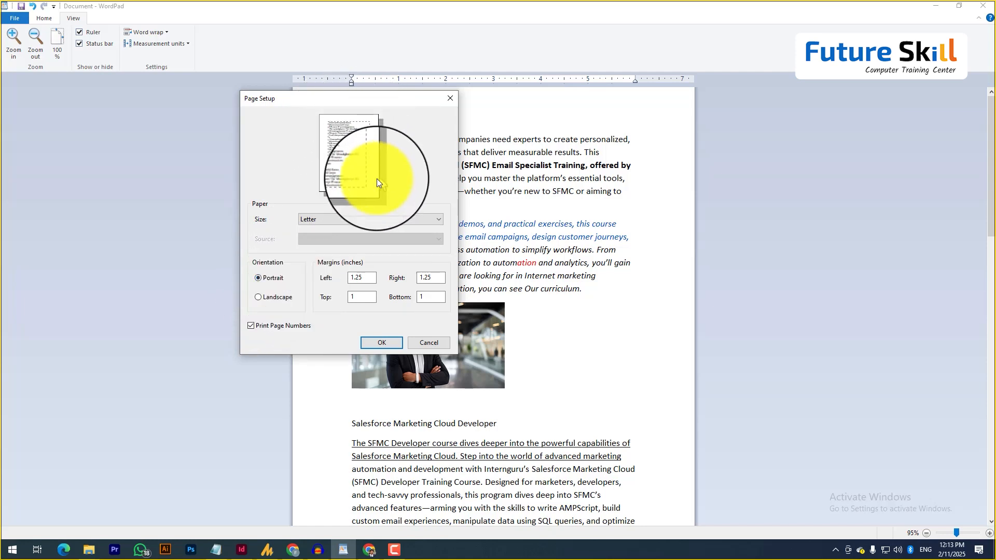
pyautogui.click(264, 298)
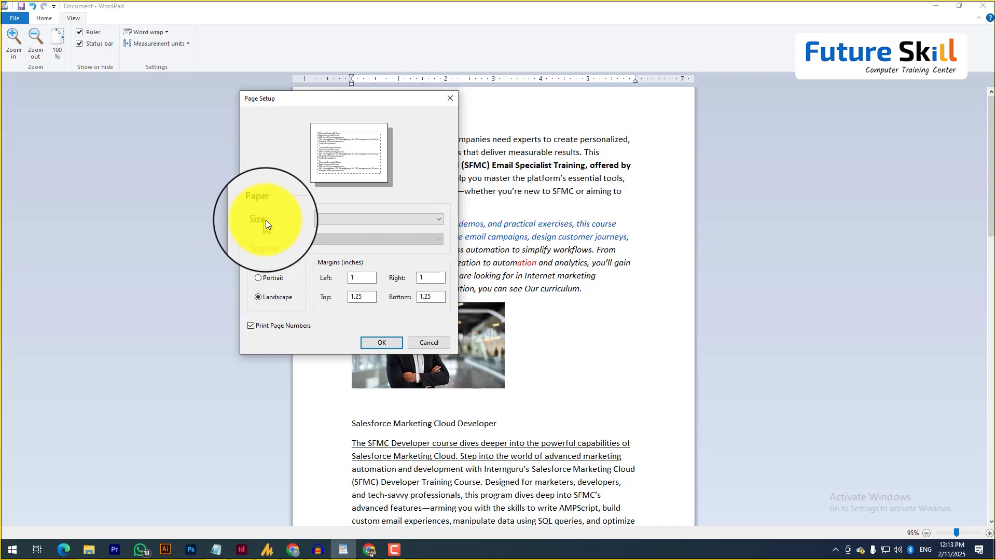
pyautogui.click(321, 222)
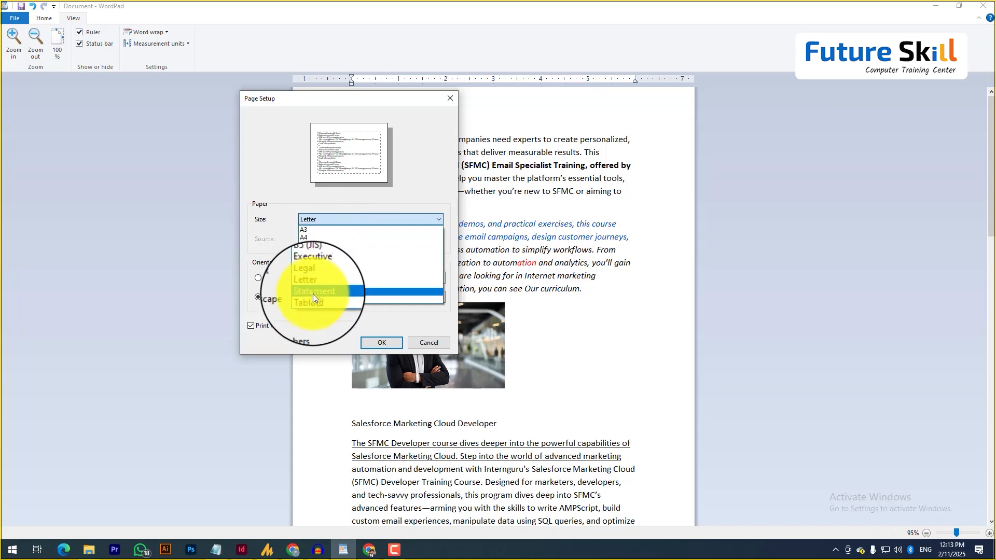
pyautogui.click(308, 238)
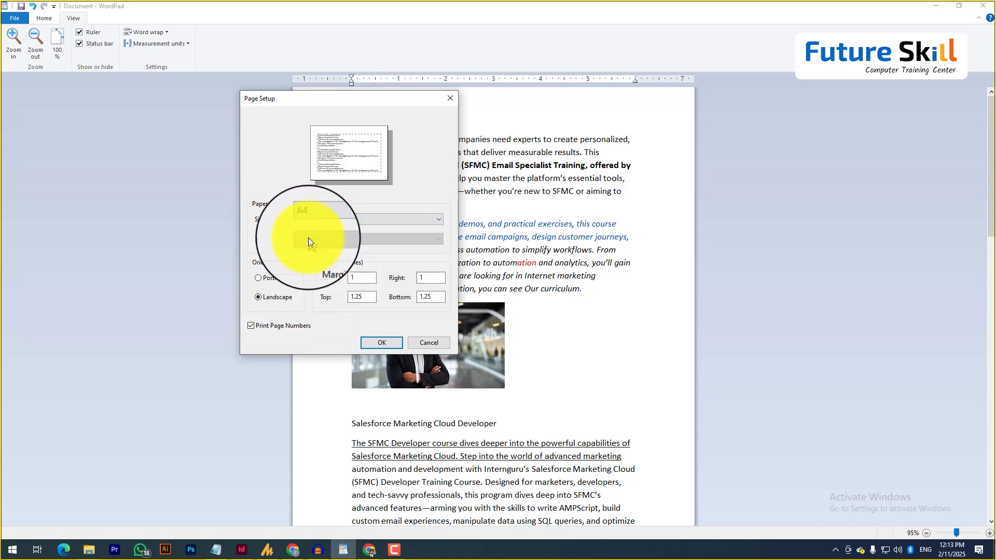
pyautogui.click(262, 280)
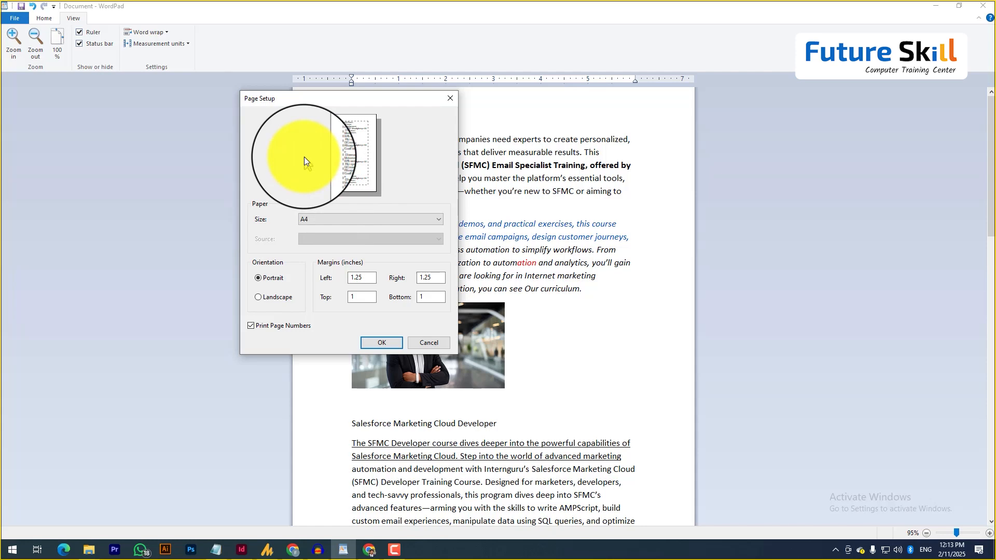
# - Try left and right page margins of 0 inches in the page setup preview
pyautogui.click(353, 278)
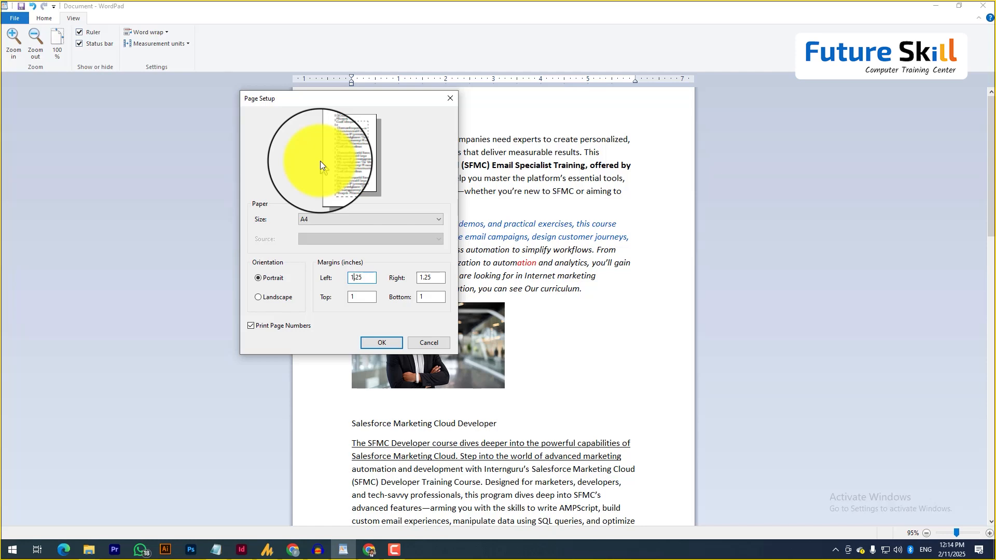
pyautogui.doubleClick(352, 280)
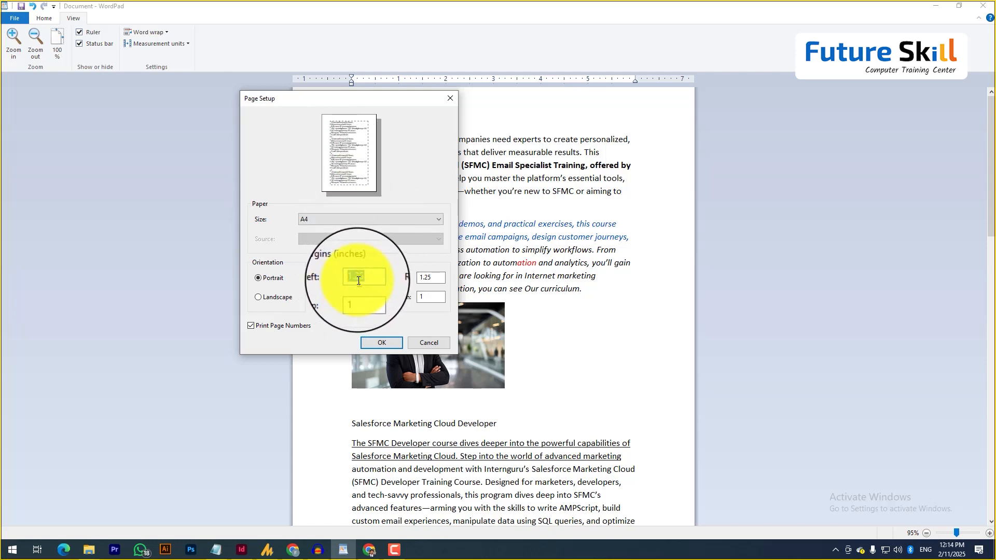
pyautogui.write('0')
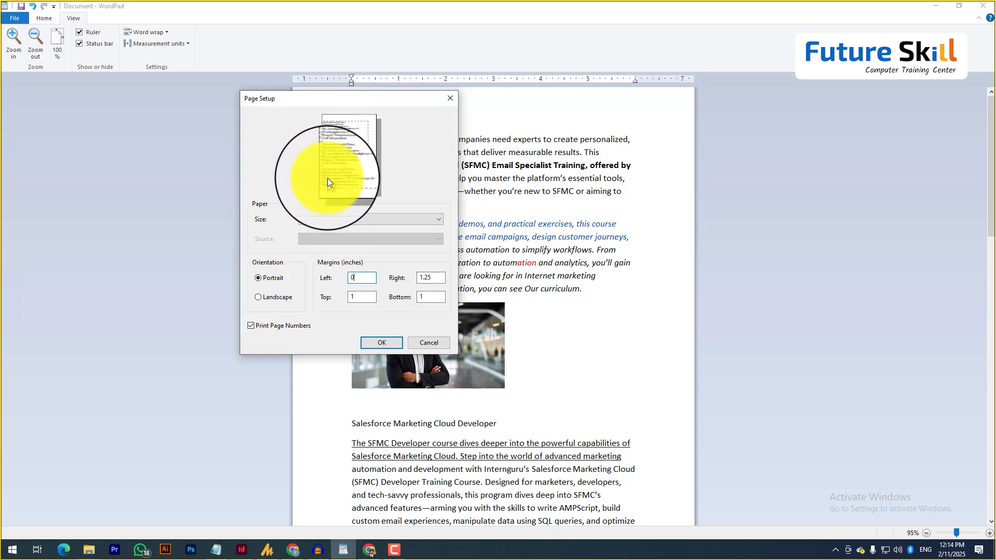
pyautogui.doubleClick(431, 279)
pyautogui.write('0')
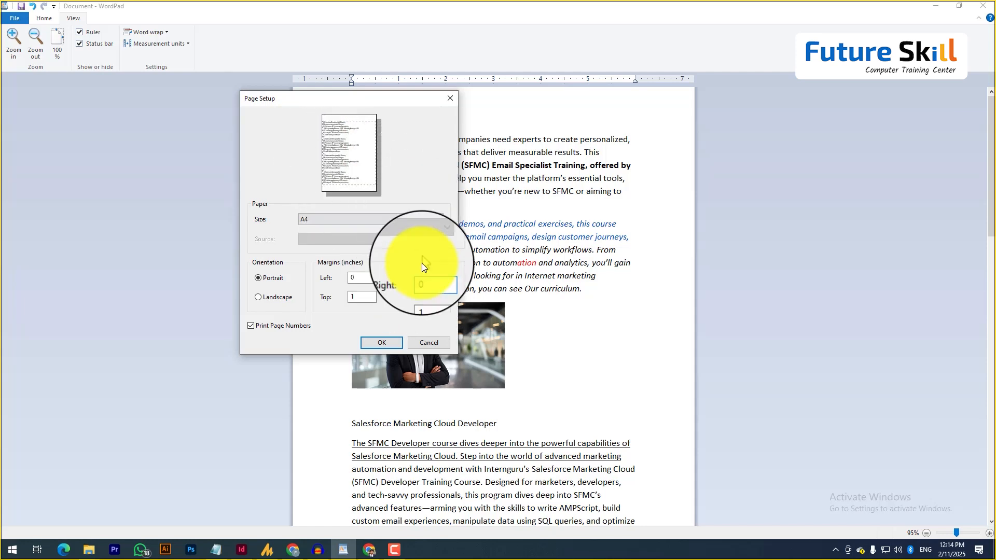
# - Set the right and left page margins to 1 inch and apply the page setup to the document
pyautogui.press('BackSpace')
pyautogui.write('1')
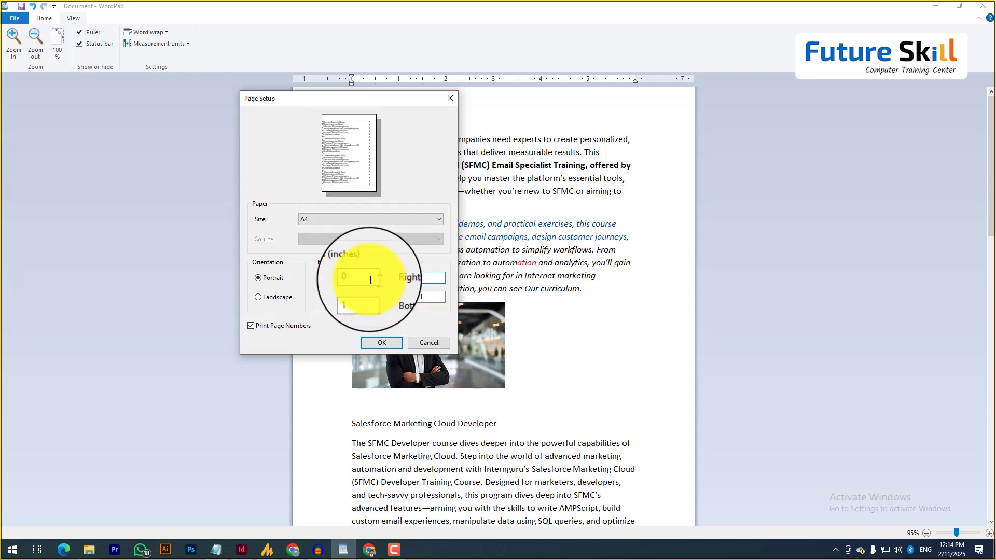
pyautogui.moveTo(369, 280); pyautogui.dragTo(331, 275)
pyautogui.write('1')
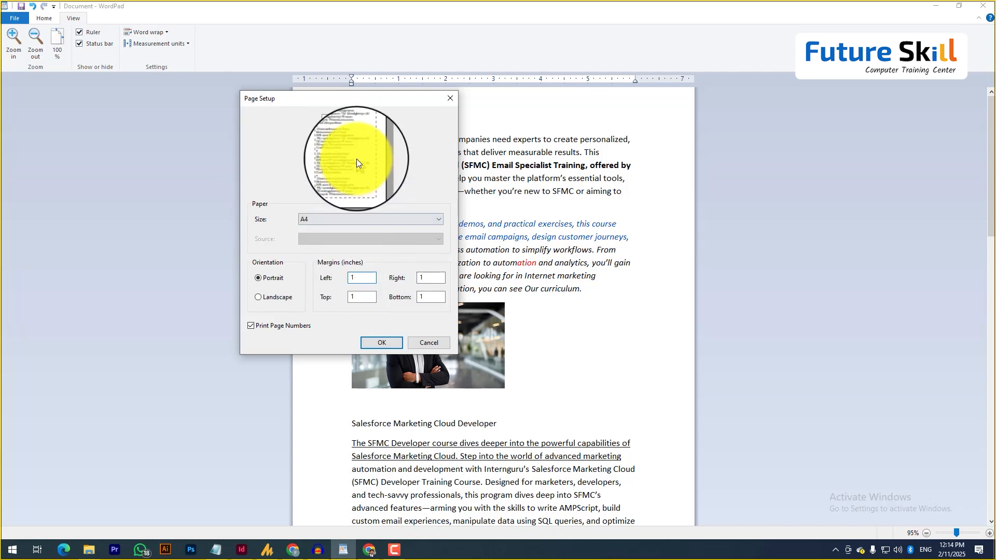
pyautogui.click(382, 343)
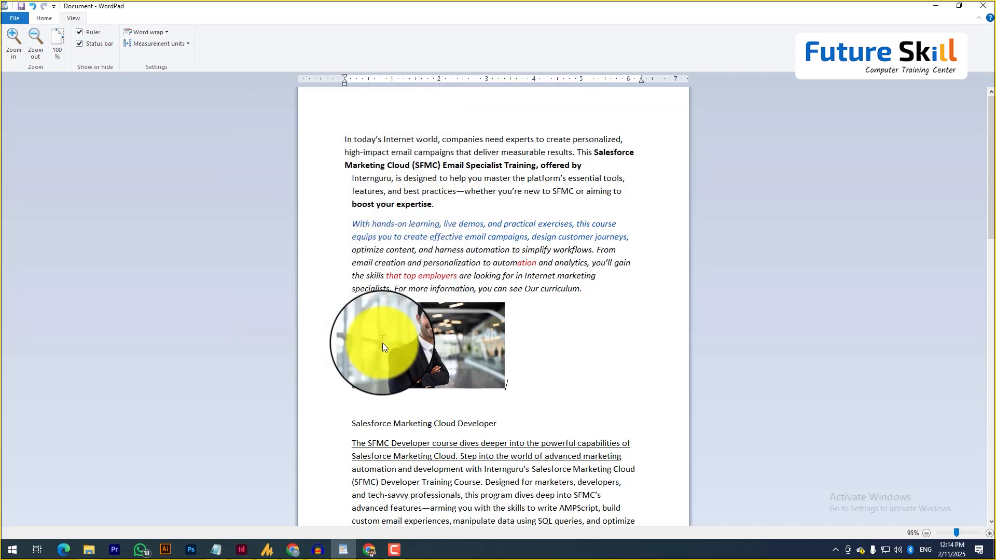
# - Try sending the document by email, and view the About WordPad information
pyautogui.click(17, 20)
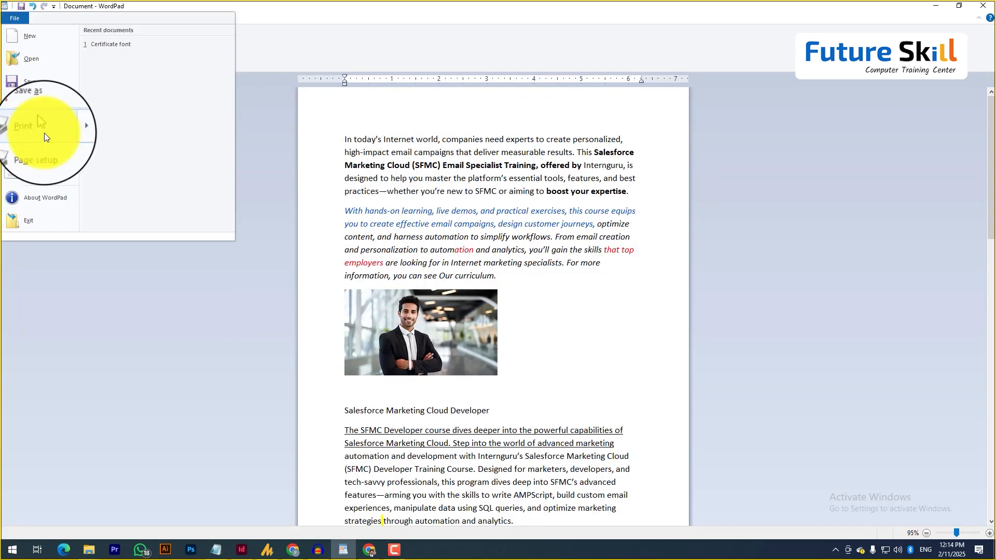
pyautogui.click(46, 176)
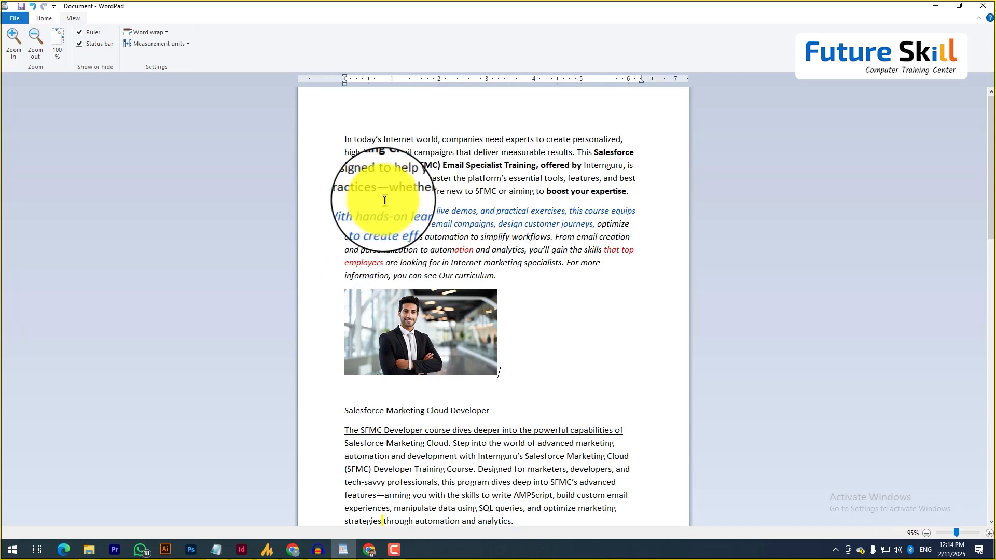
pyautogui.click(14, 19)
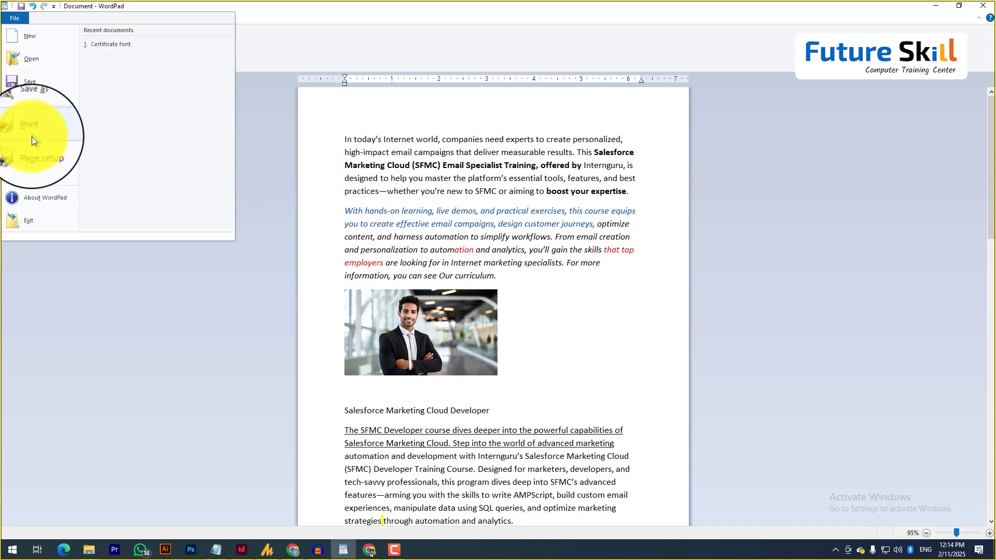
pyautogui.click(42, 200)
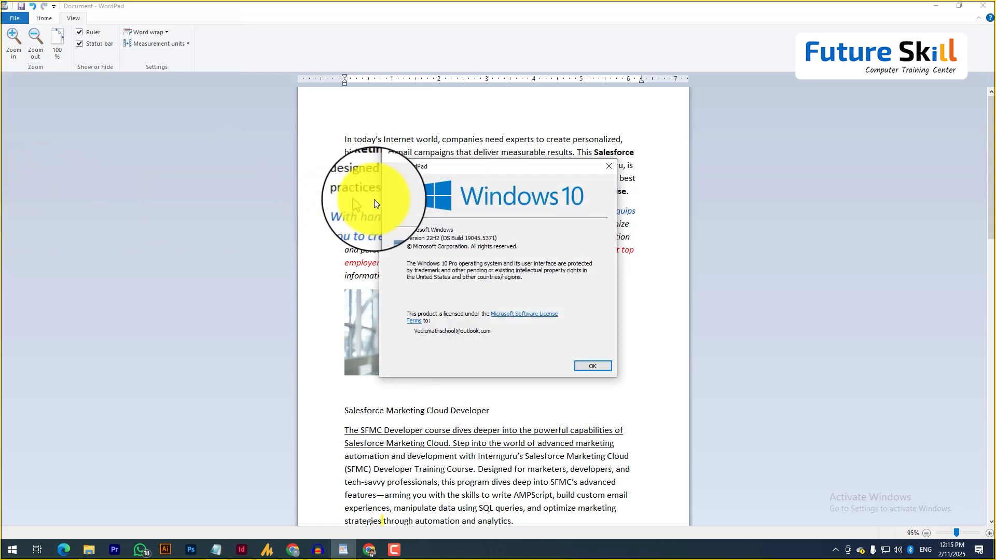
pyautogui.moveTo(449, 166); pyautogui.dragTo(383, 132)
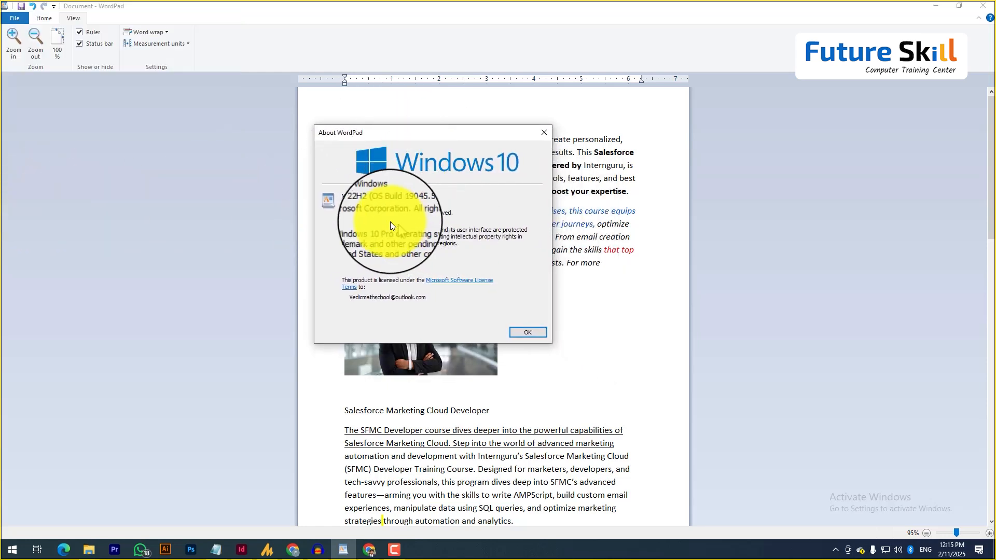
pyautogui.click(535, 334)
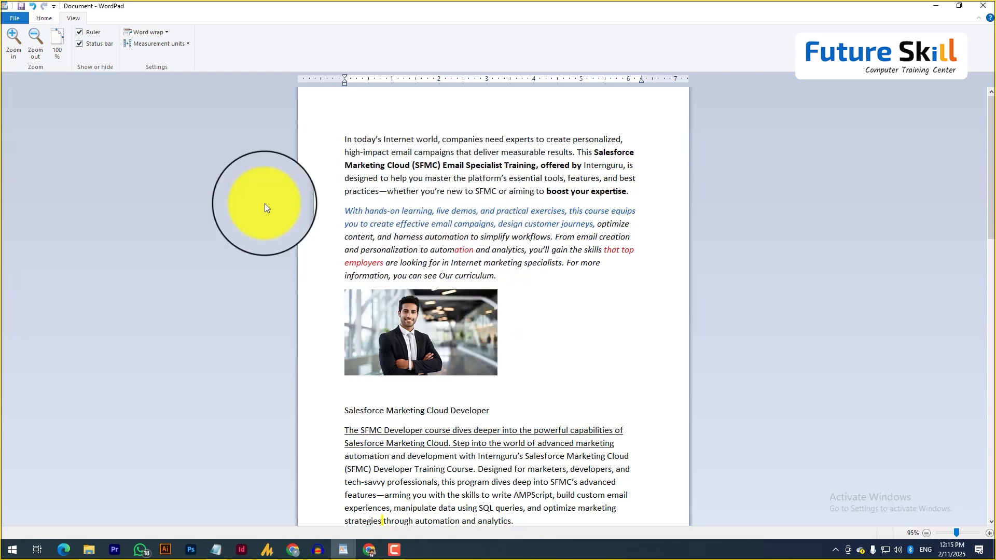
# - Restore the maximized document window to its smaller size, widen it, move it up the screen, and maximize it again
pyautogui.click(15, 19)
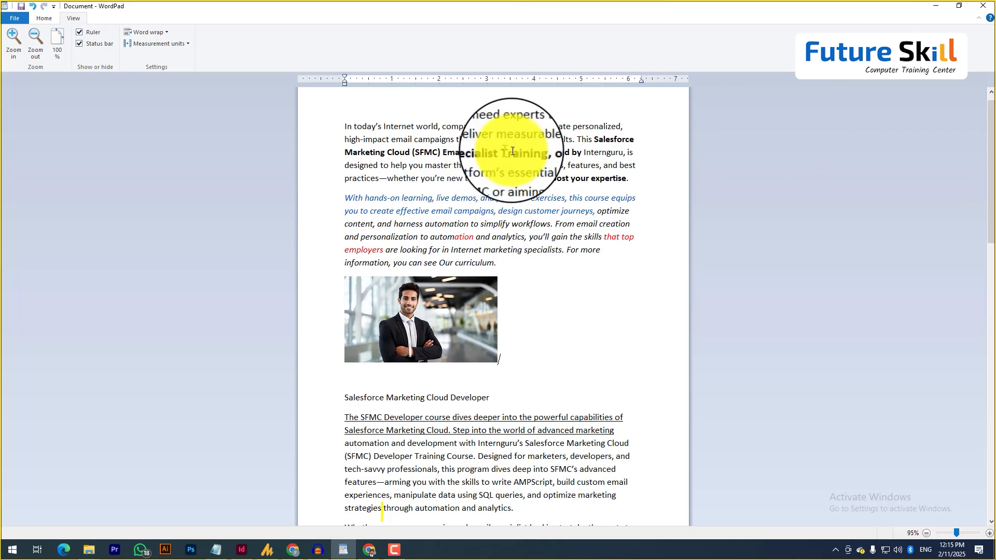
pyautogui.click(957, 5)
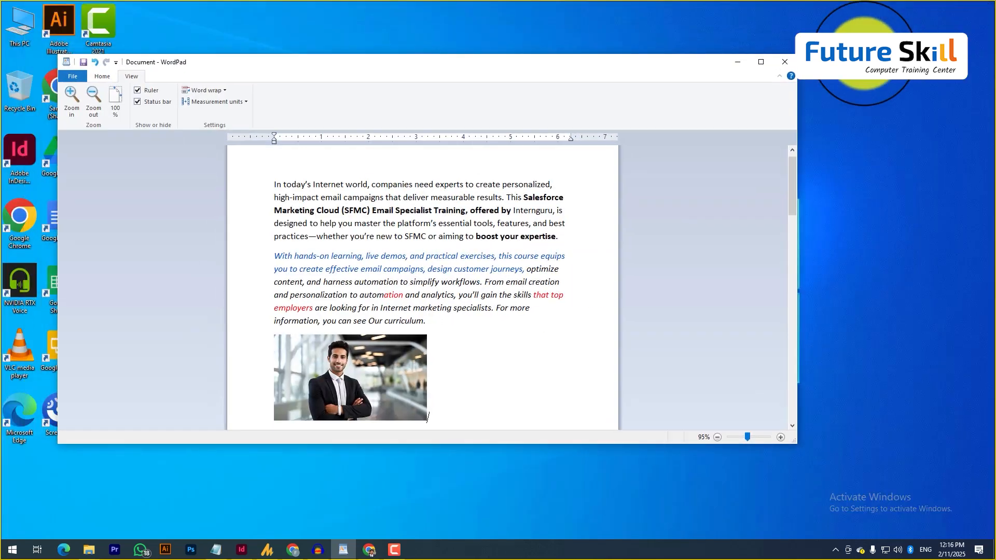
pyautogui.click(760, 62)
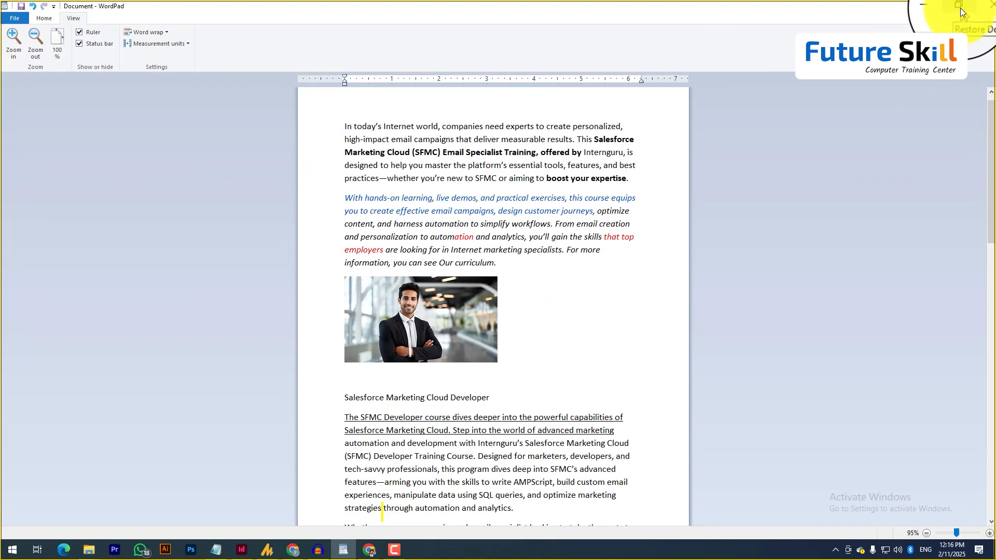
pyautogui.click(960, 7)
pyautogui.moveTo(789, 135); pyautogui.dragTo(963, 136)
pyautogui.moveTo(732, 59); pyautogui.dragTo(749, 24)
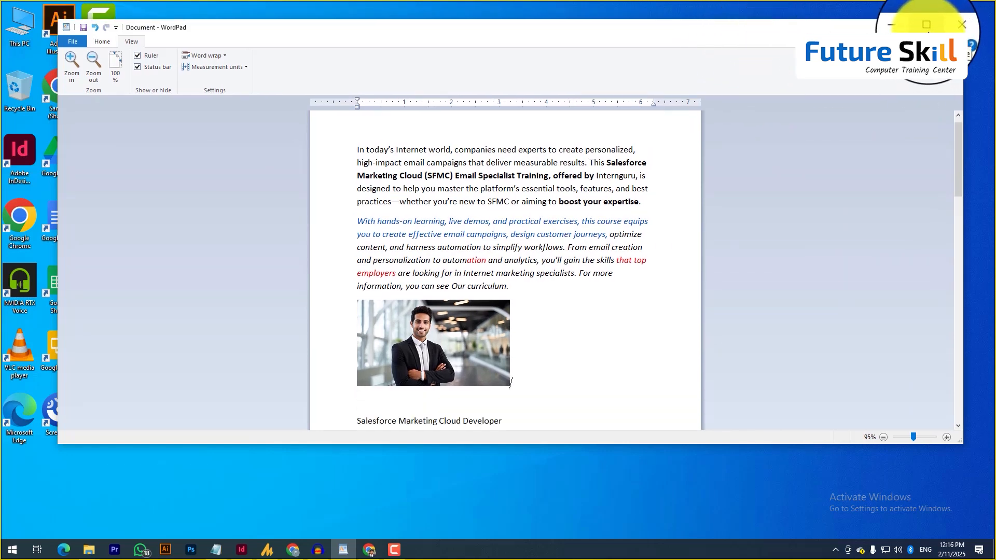
pyautogui.click(926, 25)
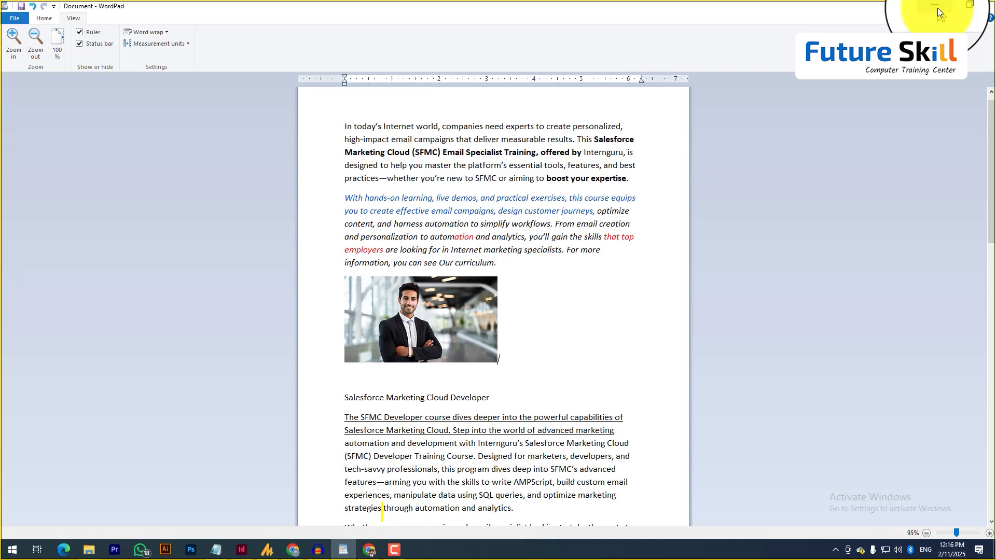
# - Minimize the document window, reorder its icon on the taskbar, and bring the window back
pyautogui.click(936, 6)
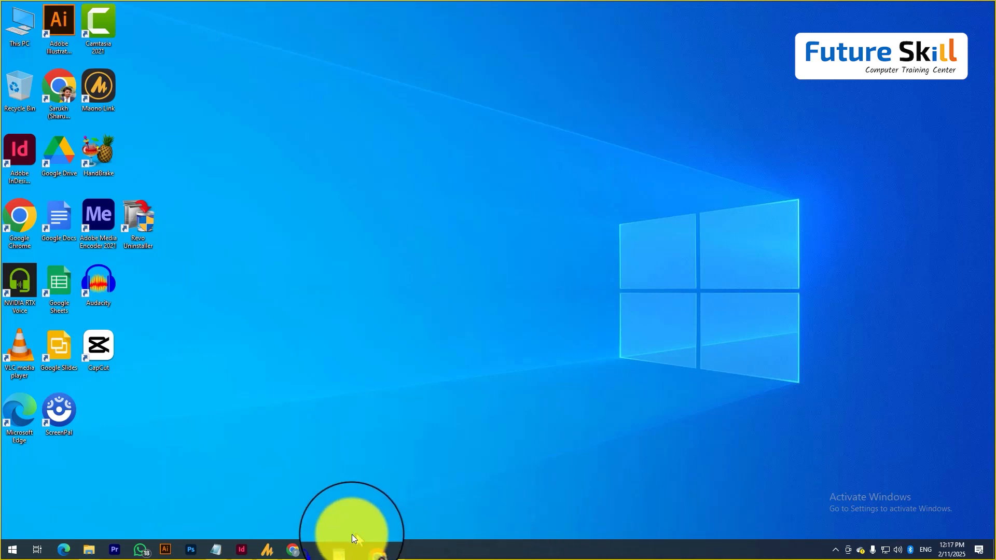
pyautogui.moveTo(340, 558); pyautogui.dragTo(390, 553)
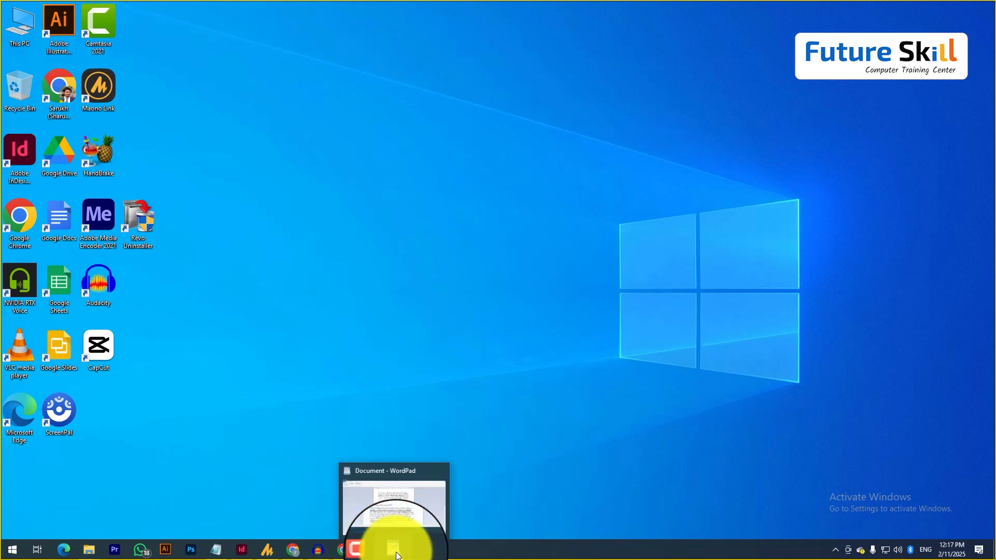
pyautogui.click(391, 551)
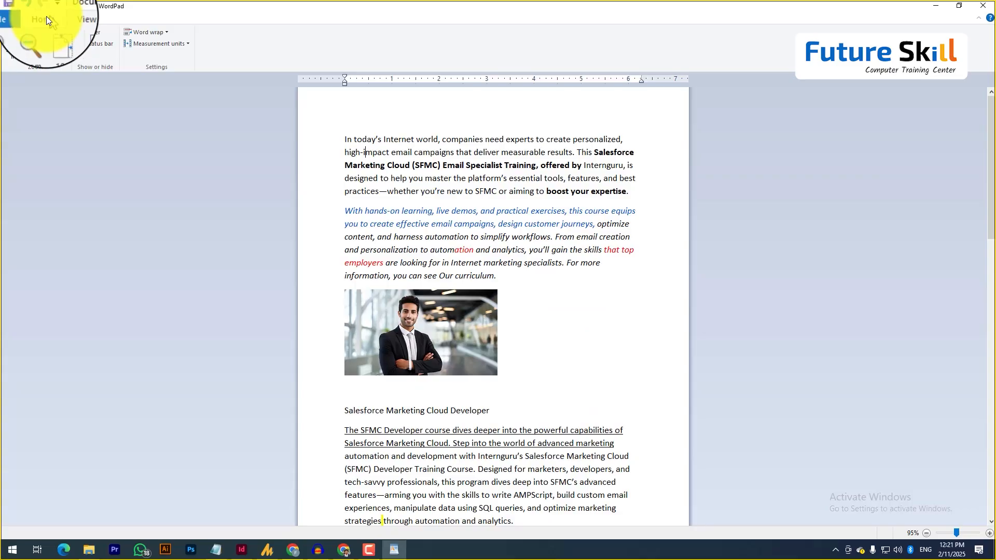
# - View the Quick Access Toolbar customization options, show the Home commands, and look at the file commands without choosing one
pyautogui.click(54, 8)
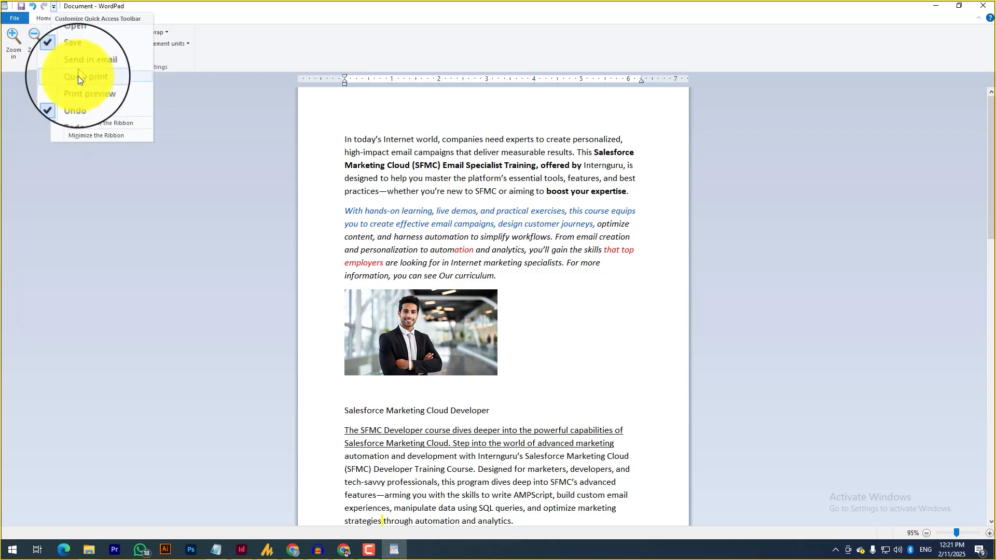
pyautogui.click(44, 15)
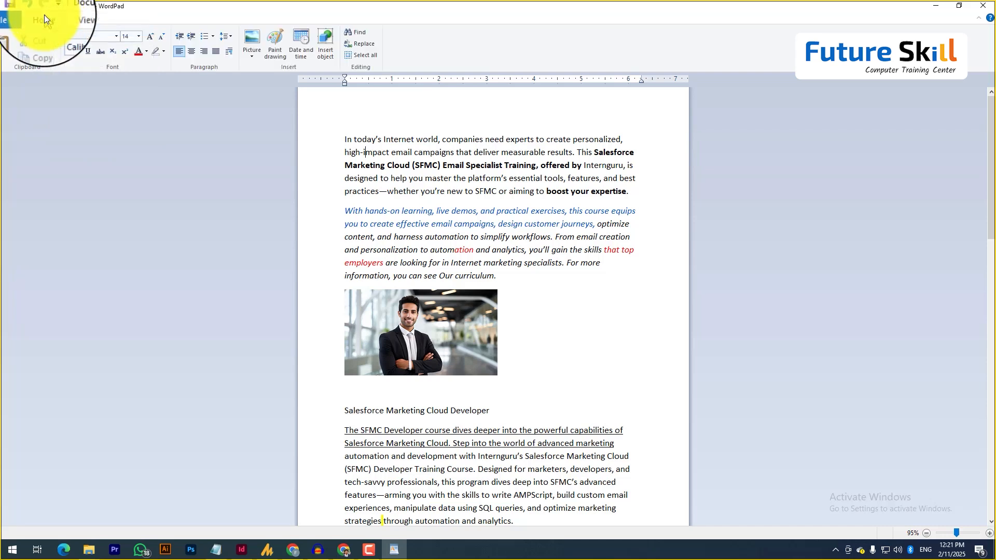
pyautogui.click(11, 20)
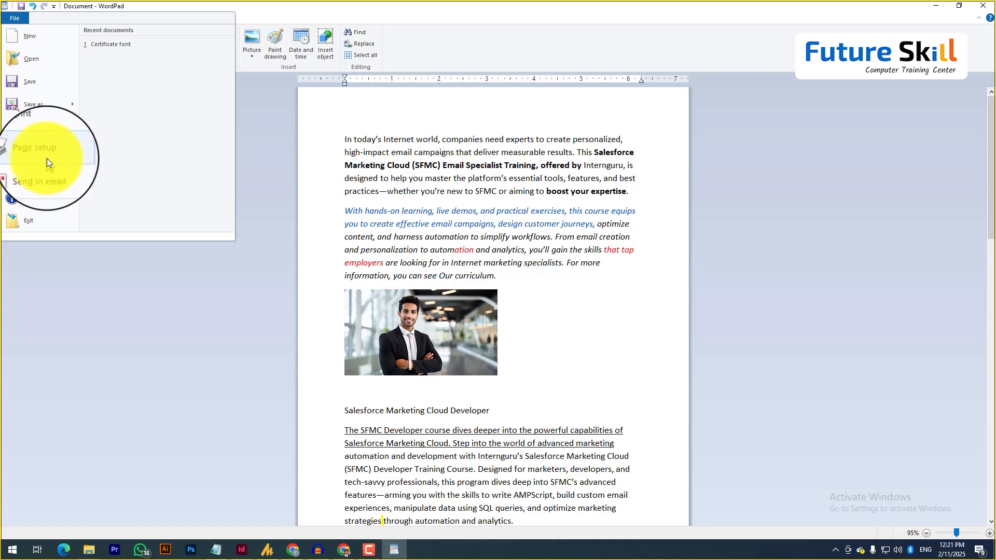
pyautogui.click(271, 144)
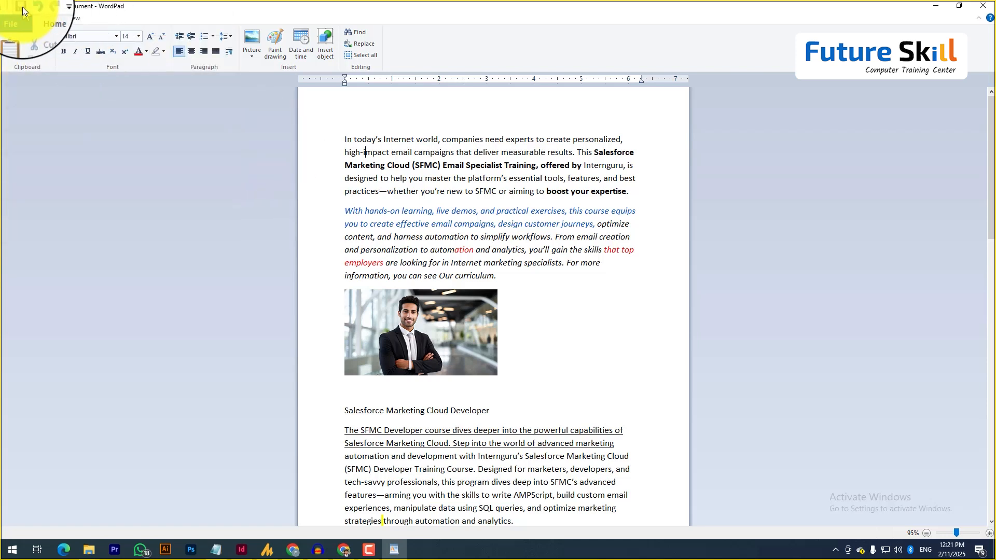
# - Add Open and Print preview to the Quick Access Toolbar, and preview the document from its new shortcut
pyautogui.click(69, 6)
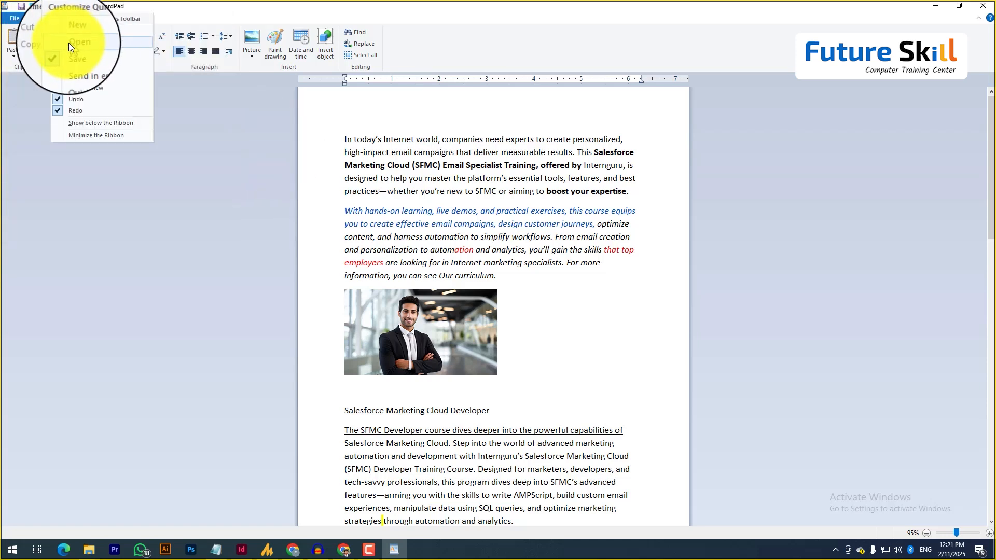
pyautogui.click(74, 42)
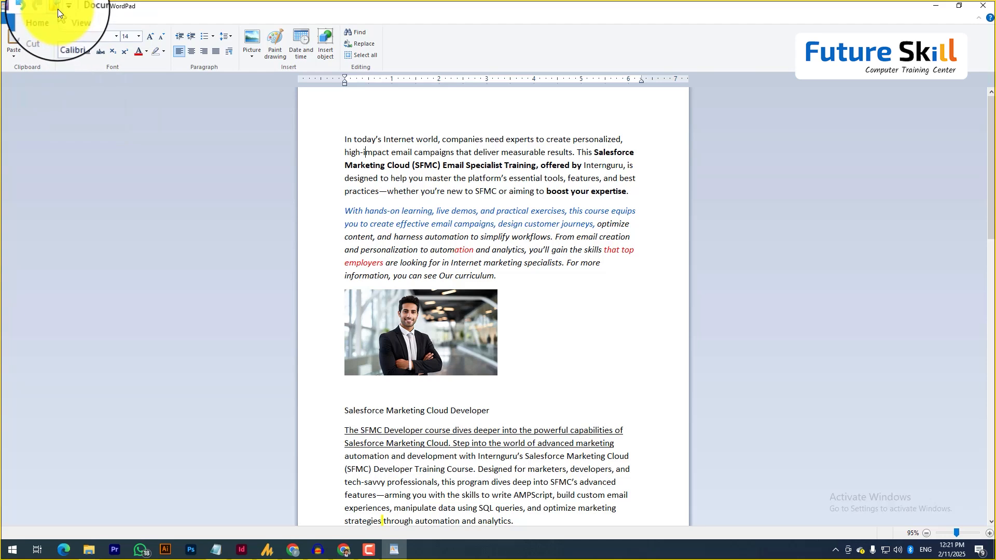
pyautogui.click(66, 6)
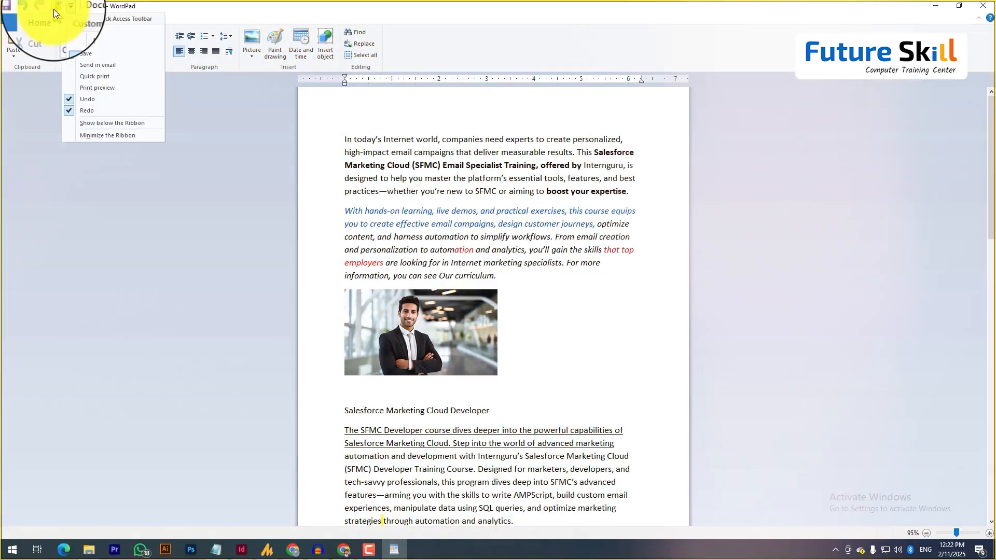
pyautogui.click(88, 88)
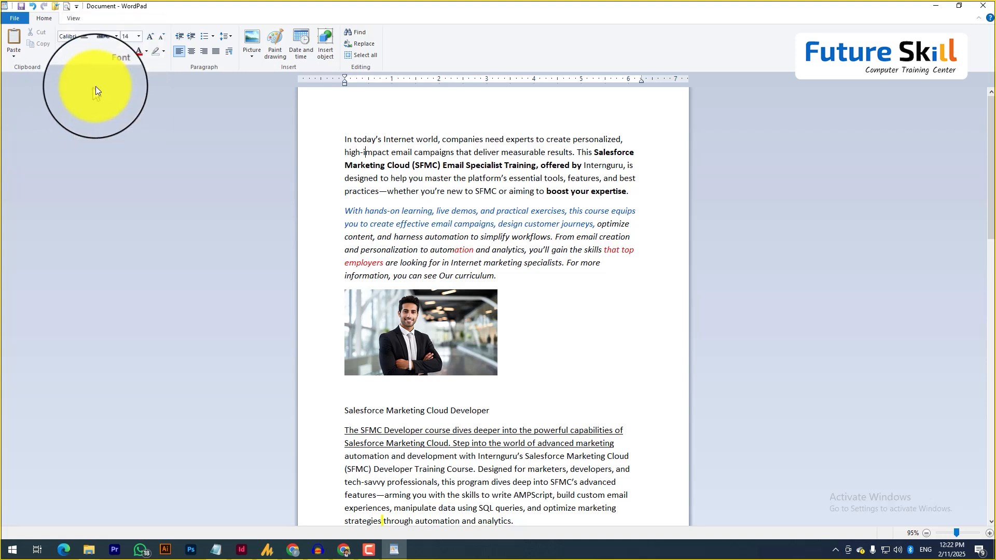
pyautogui.click(66, 8)
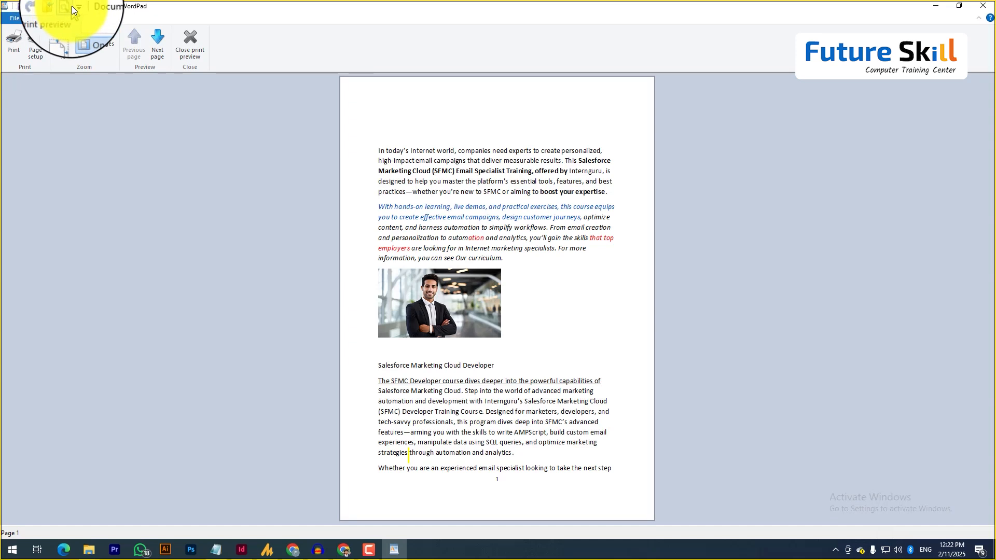
# - Add Quick print to the Quick Access Toolbar, try it on the document, and cancel saving the print output
pyautogui.click(76, 7)
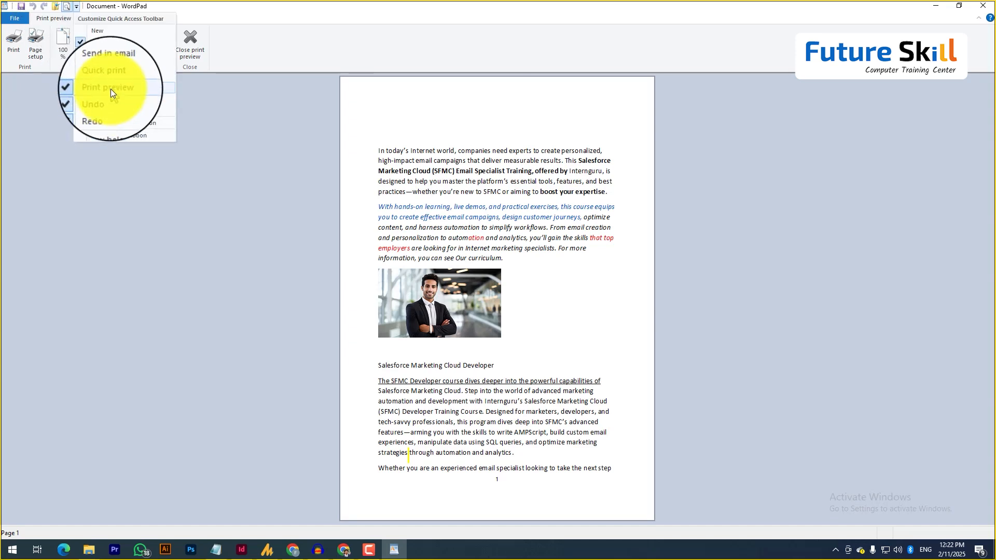
pyautogui.click(98, 78)
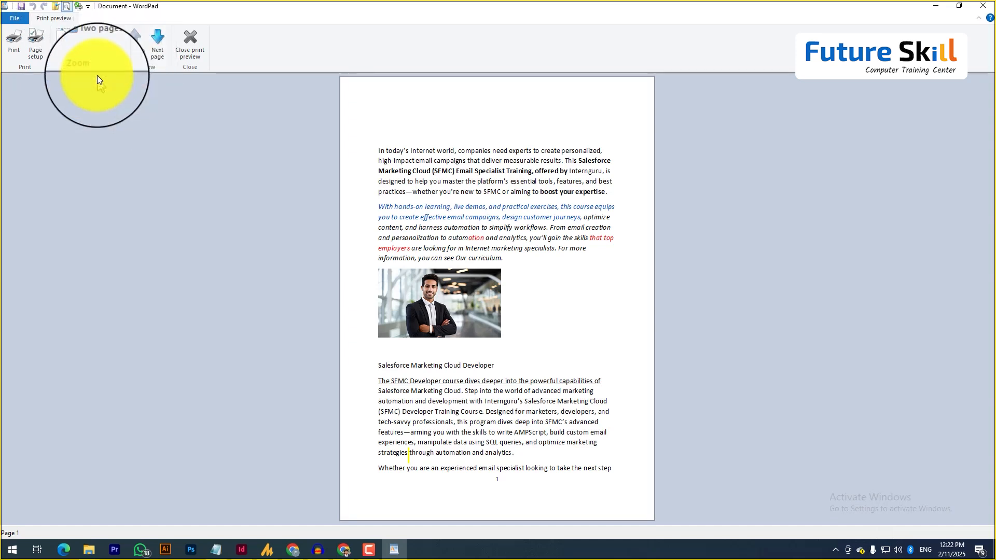
pyautogui.click(78, 8)
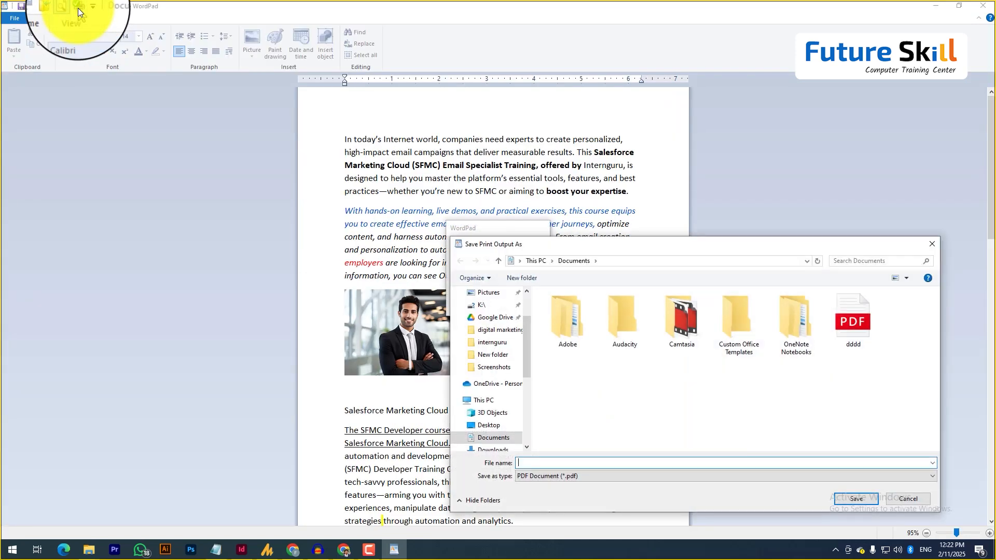
pyautogui.click(931, 244)
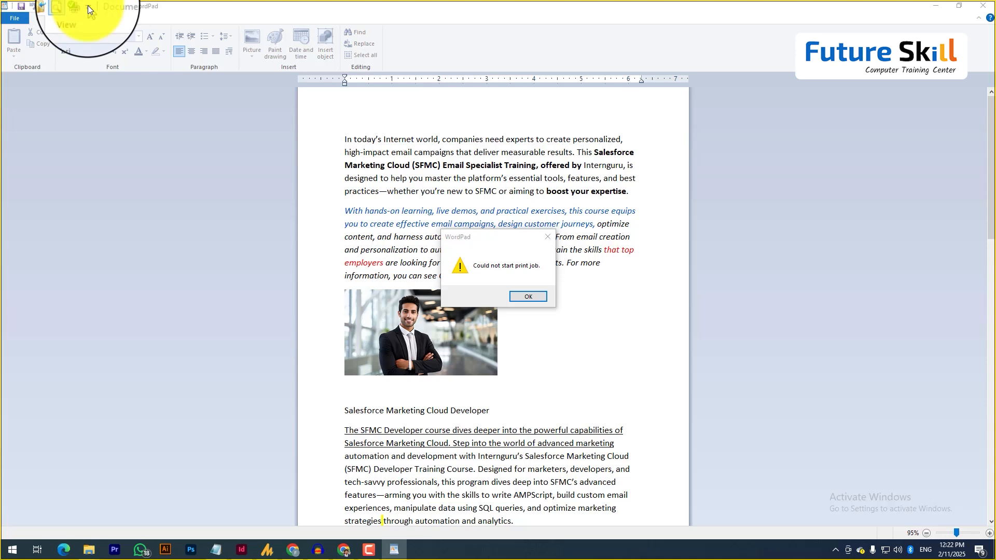
pyautogui.click(513, 297)
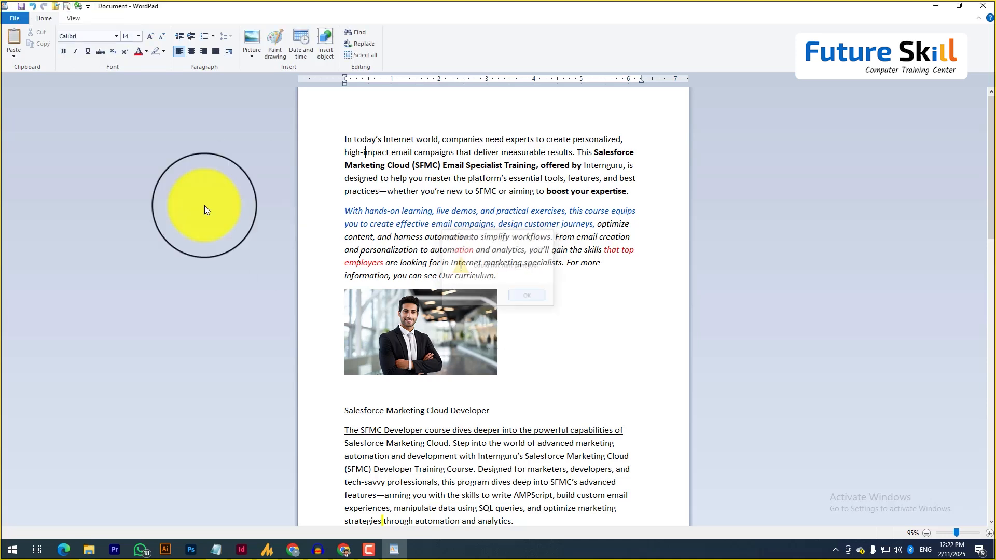
# - Remove Print preview, Quick print and Open from the Quick Access Toolbar
pyautogui.click(86, 9)
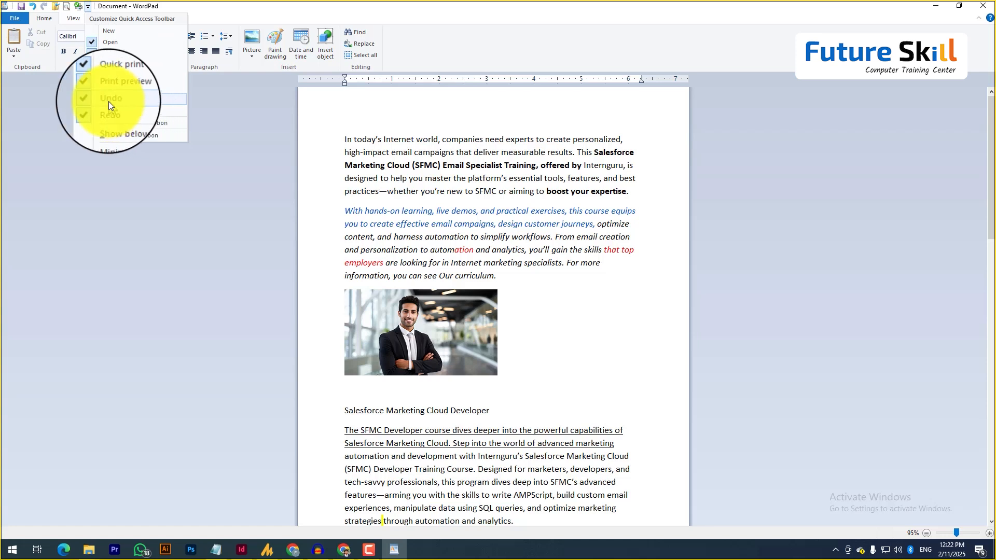
pyautogui.click(110, 81)
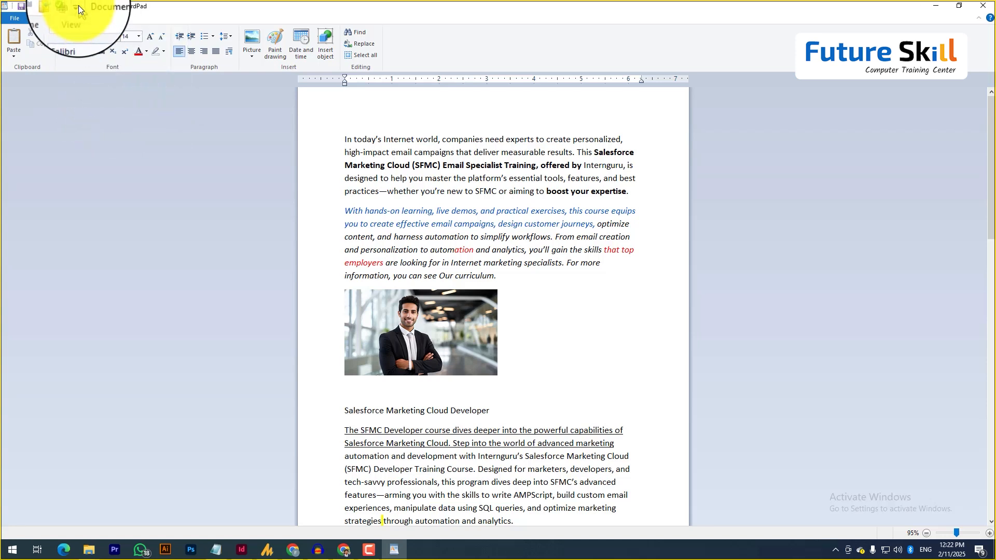
pyautogui.click(77, 6)
pyautogui.click(99, 76)
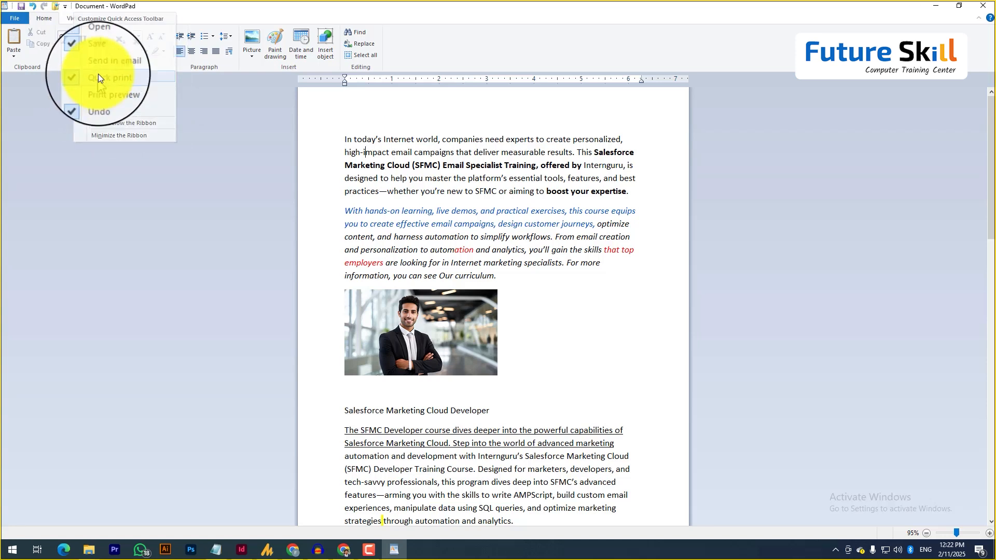
pyautogui.click(64, 8)
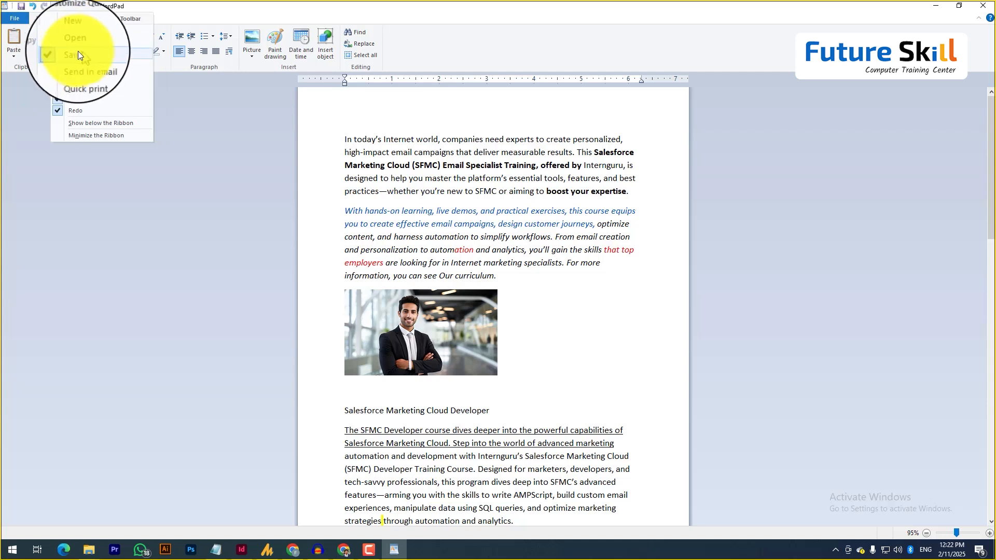